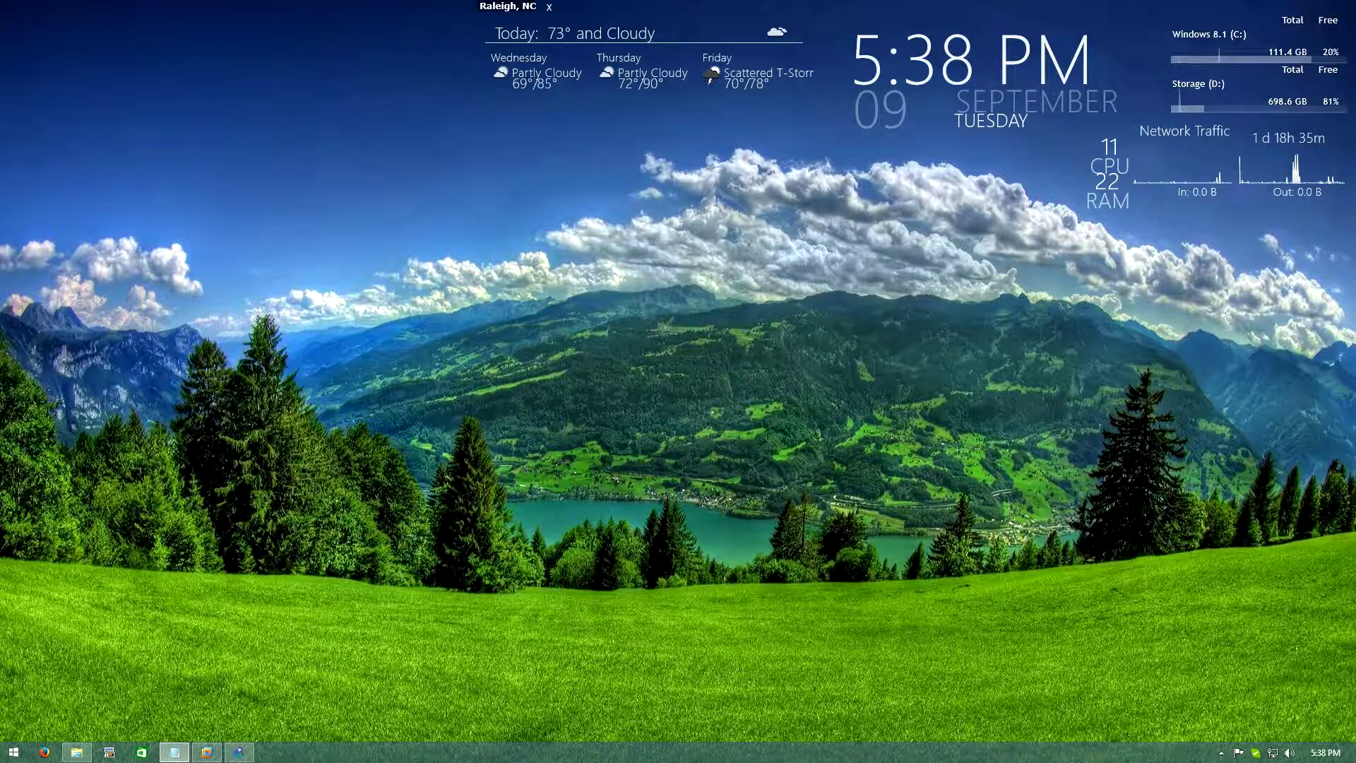
# Bring GNS3 forward, then open VMware Workstation's Home page on top of it
pyautogui.click(238, 752)
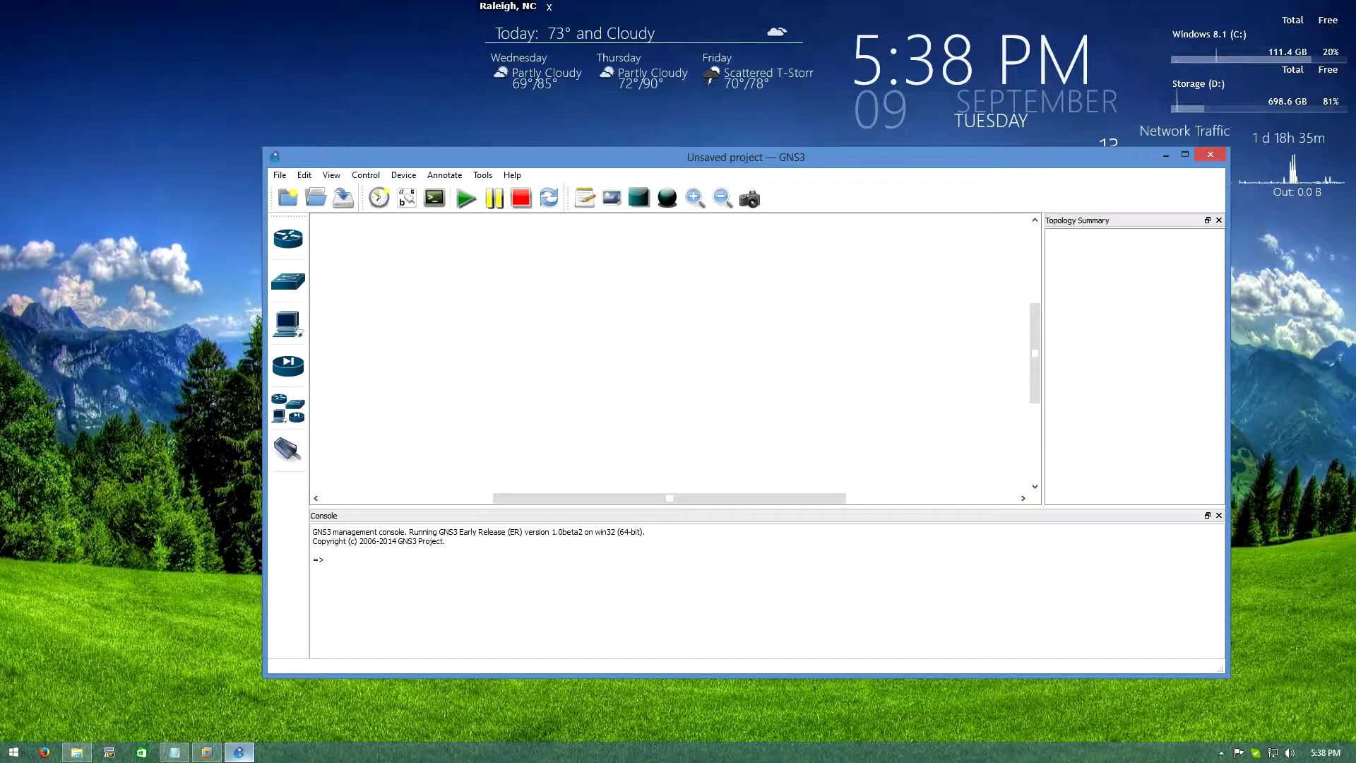
pyautogui.moveTo(239, 752)
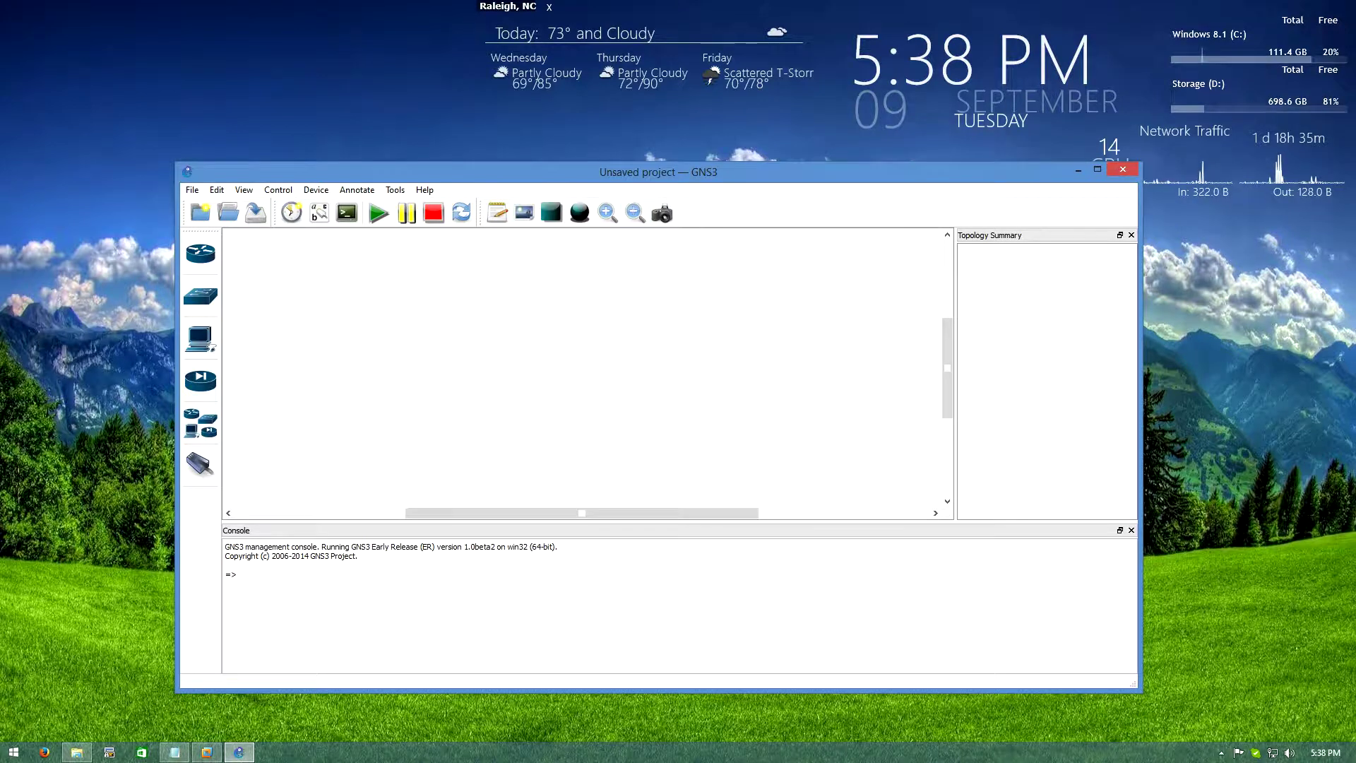
pyautogui.click(206, 752)
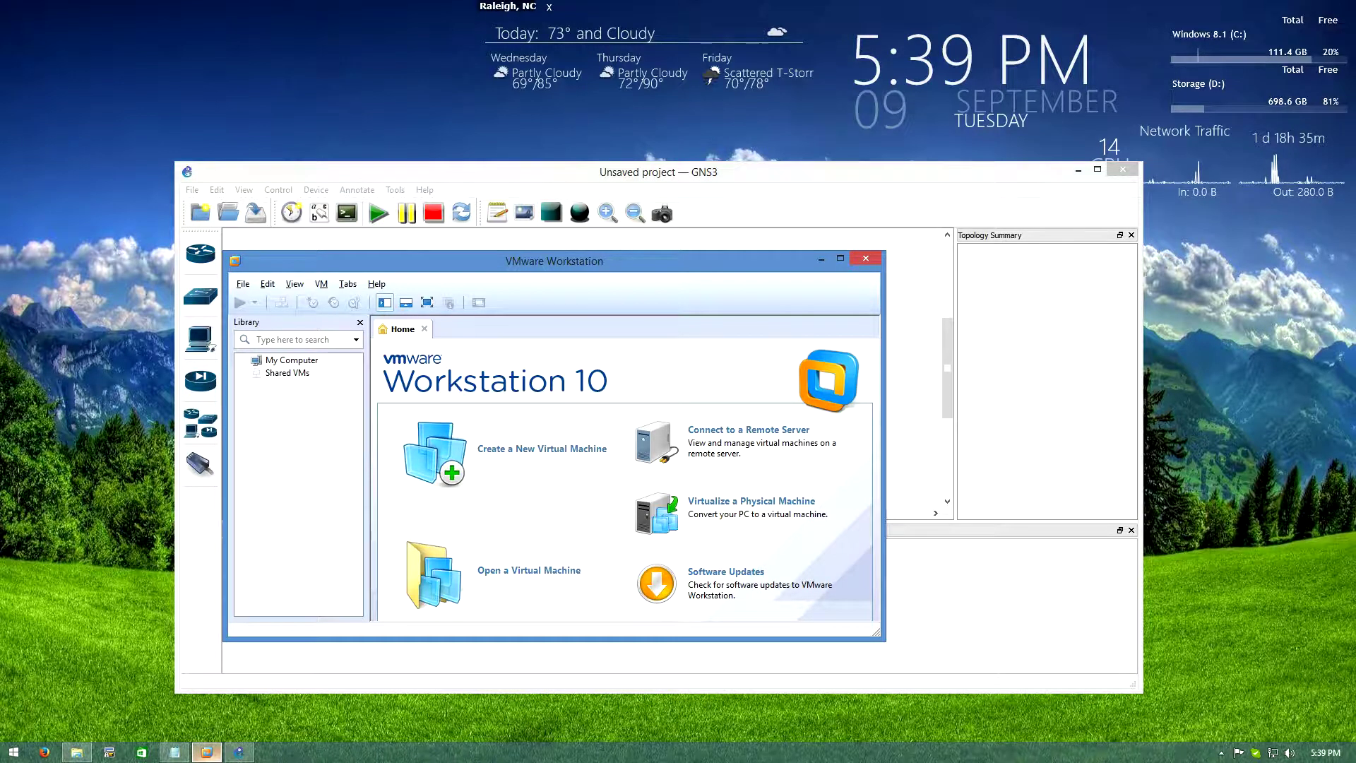
# Import GNS3 IOU VM.ova from Storage (D:) with the default name and path
pyautogui.hotkey('alt', 'Tab')
pyautogui.hotkey('alt', 'Tab')
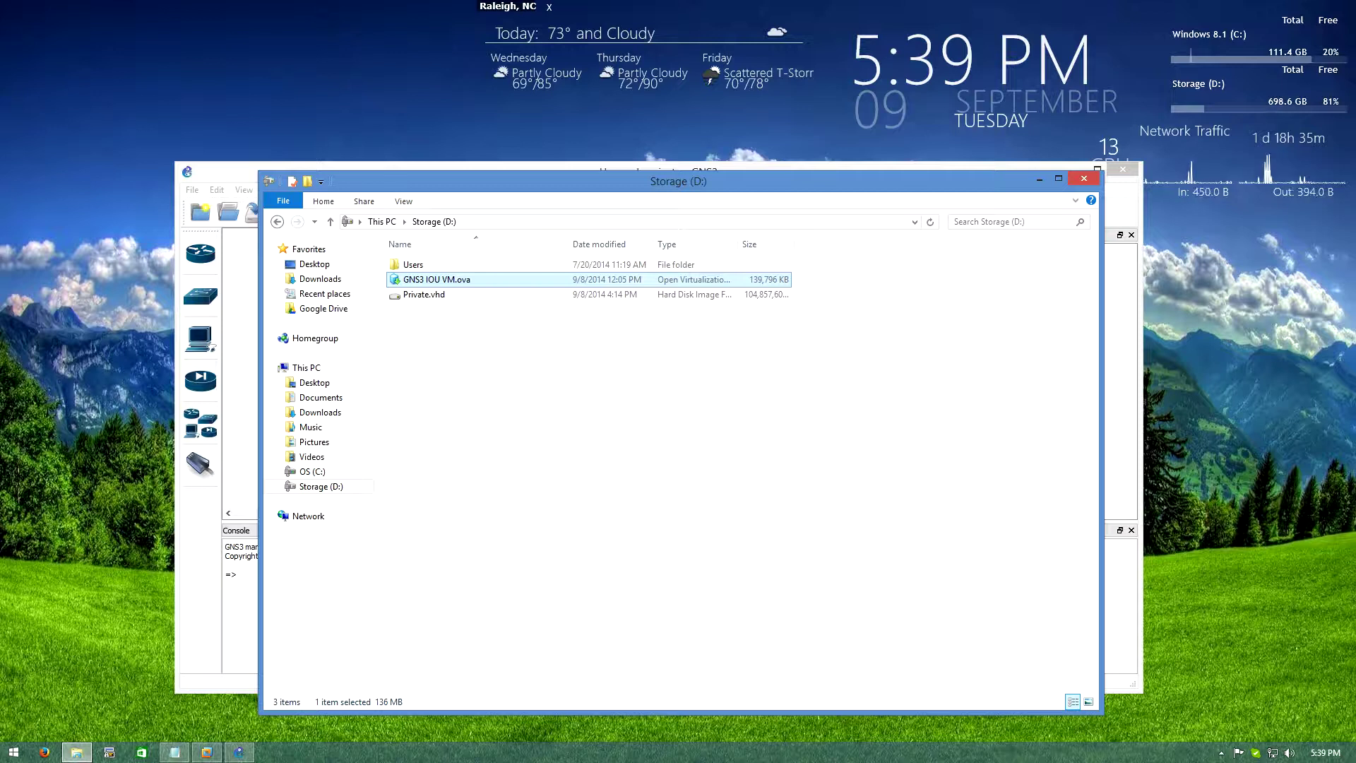
pyautogui.press('Return')
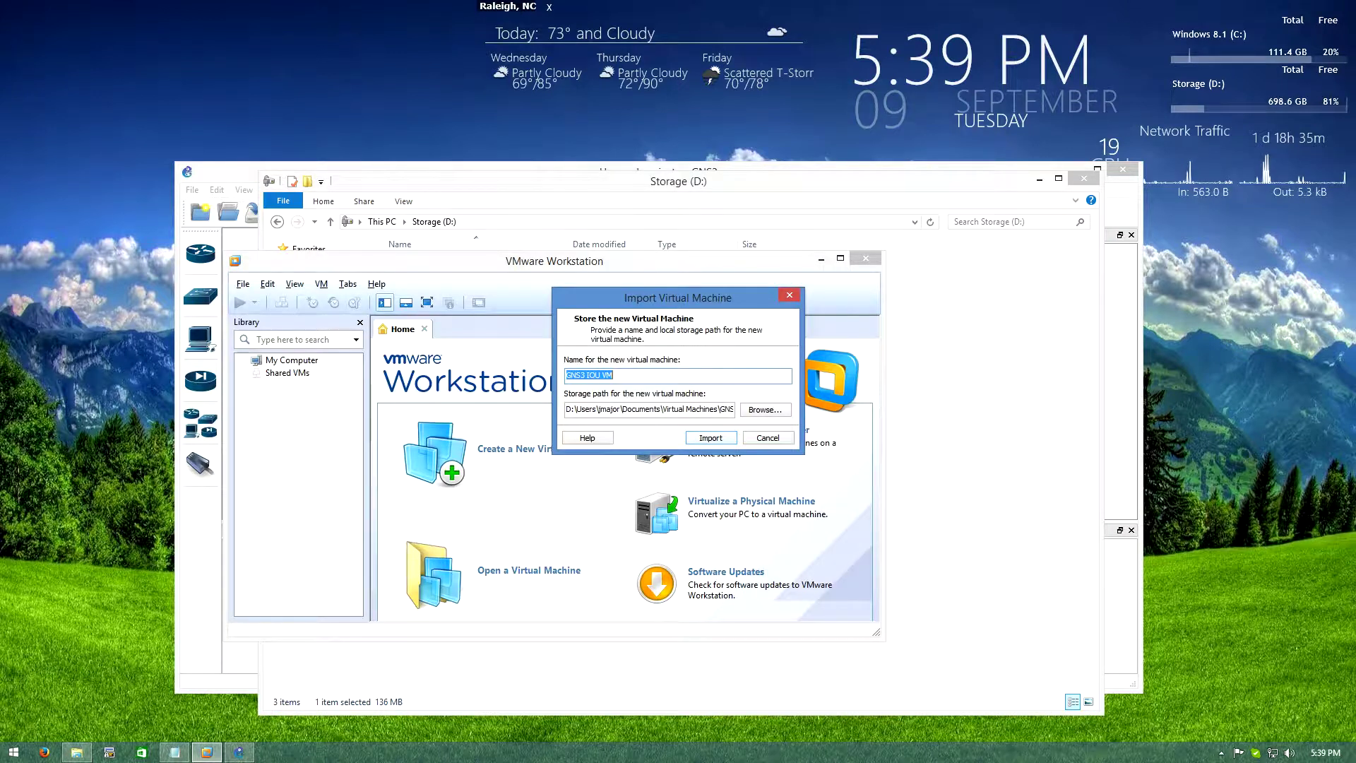
pyautogui.press('Return')
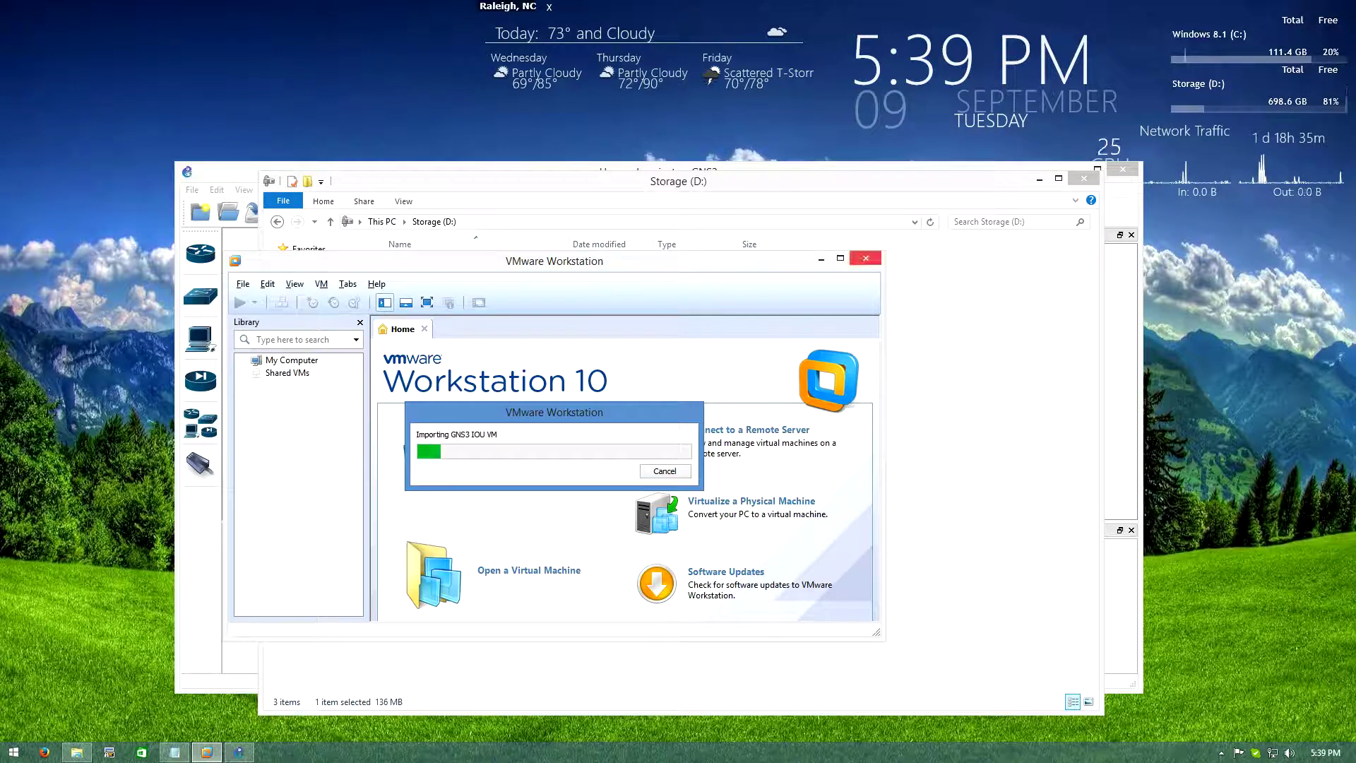
pyautogui.click(1039, 178)
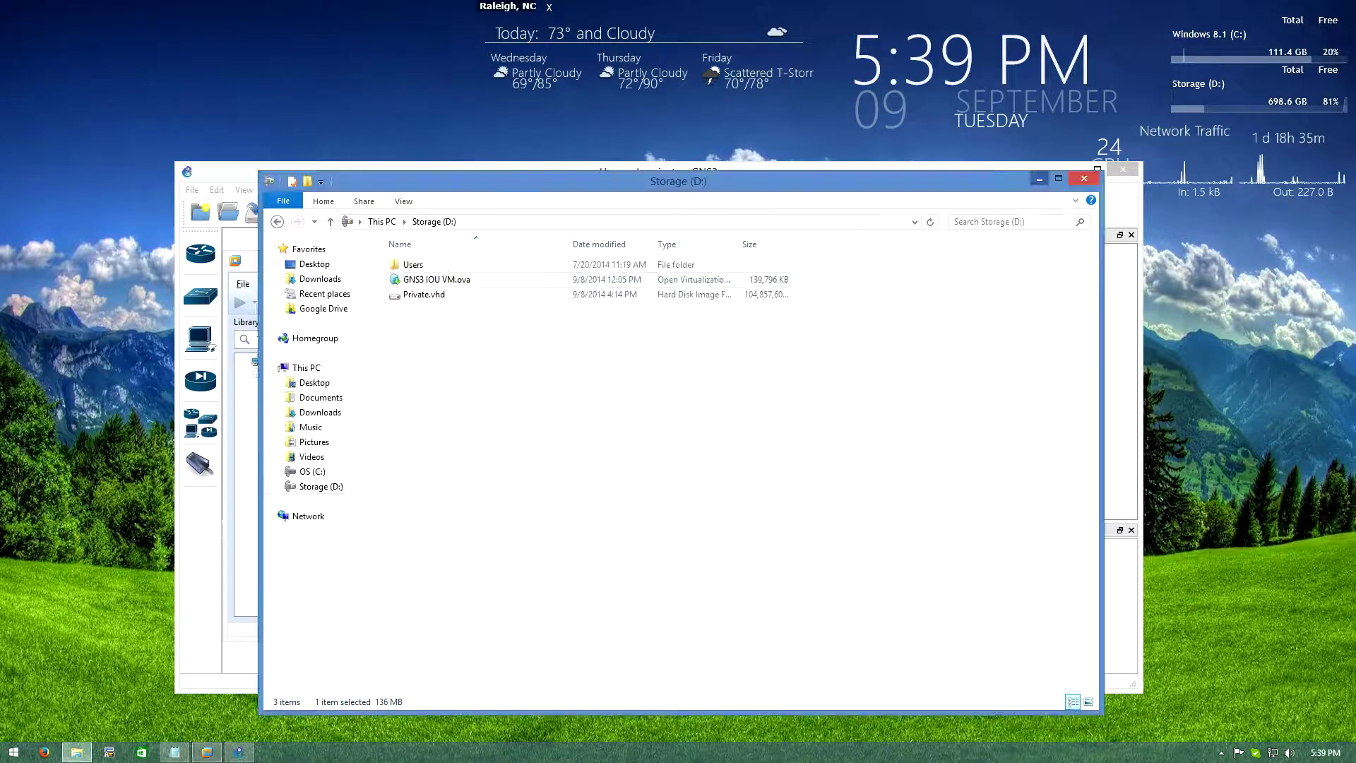
pyautogui.moveTo(635, 172); pyautogui.dragTo(744, 157)
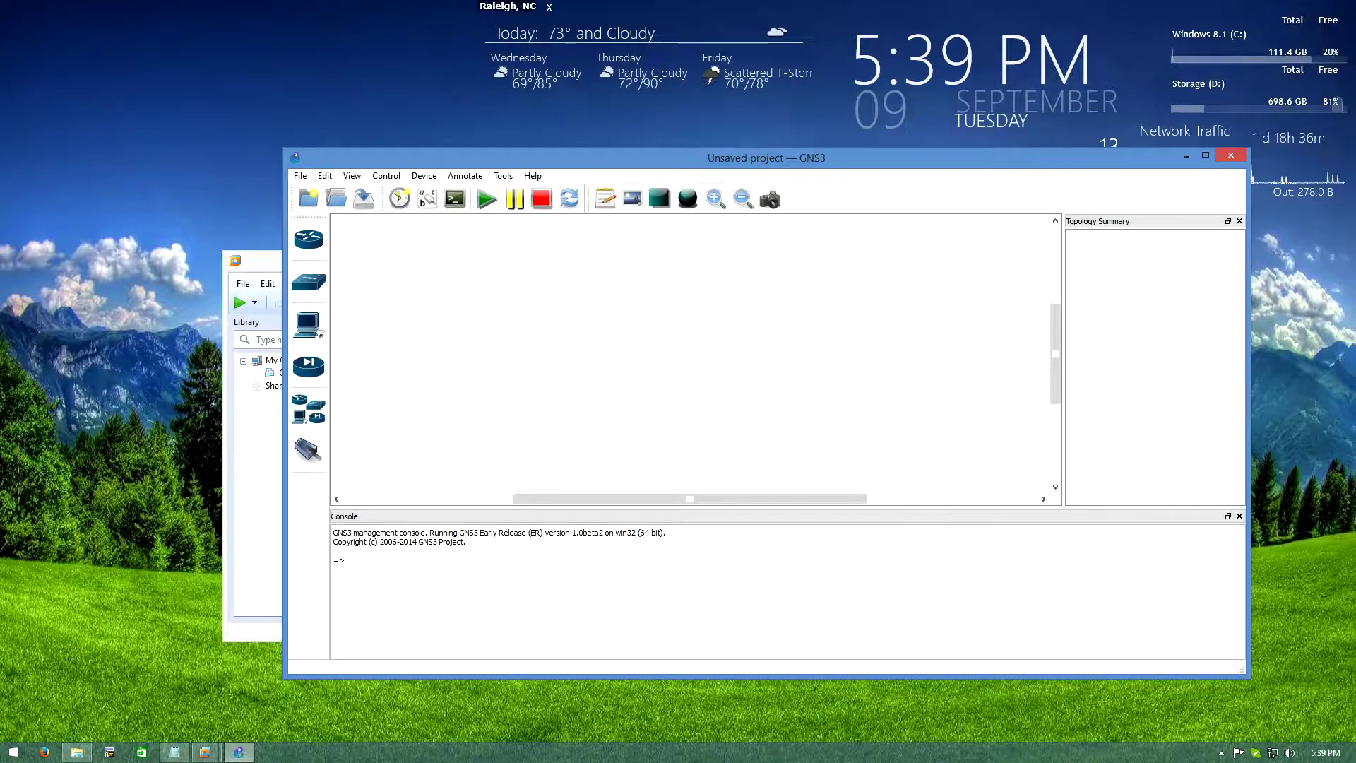
pyautogui.hotkey('alt', 'Tab')
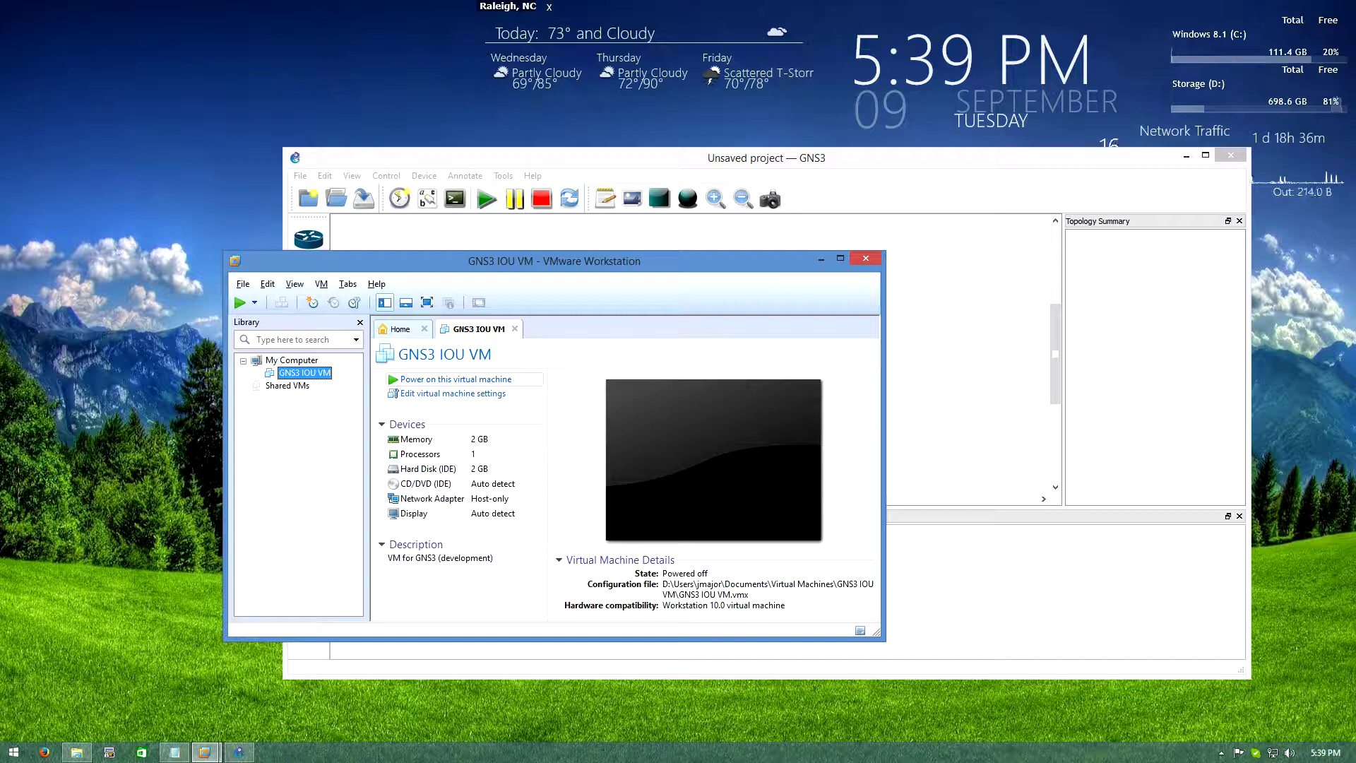
# Power on the GNS3 IOU VM and switch its network adapter to NAT
pyautogui.click(456, 379)
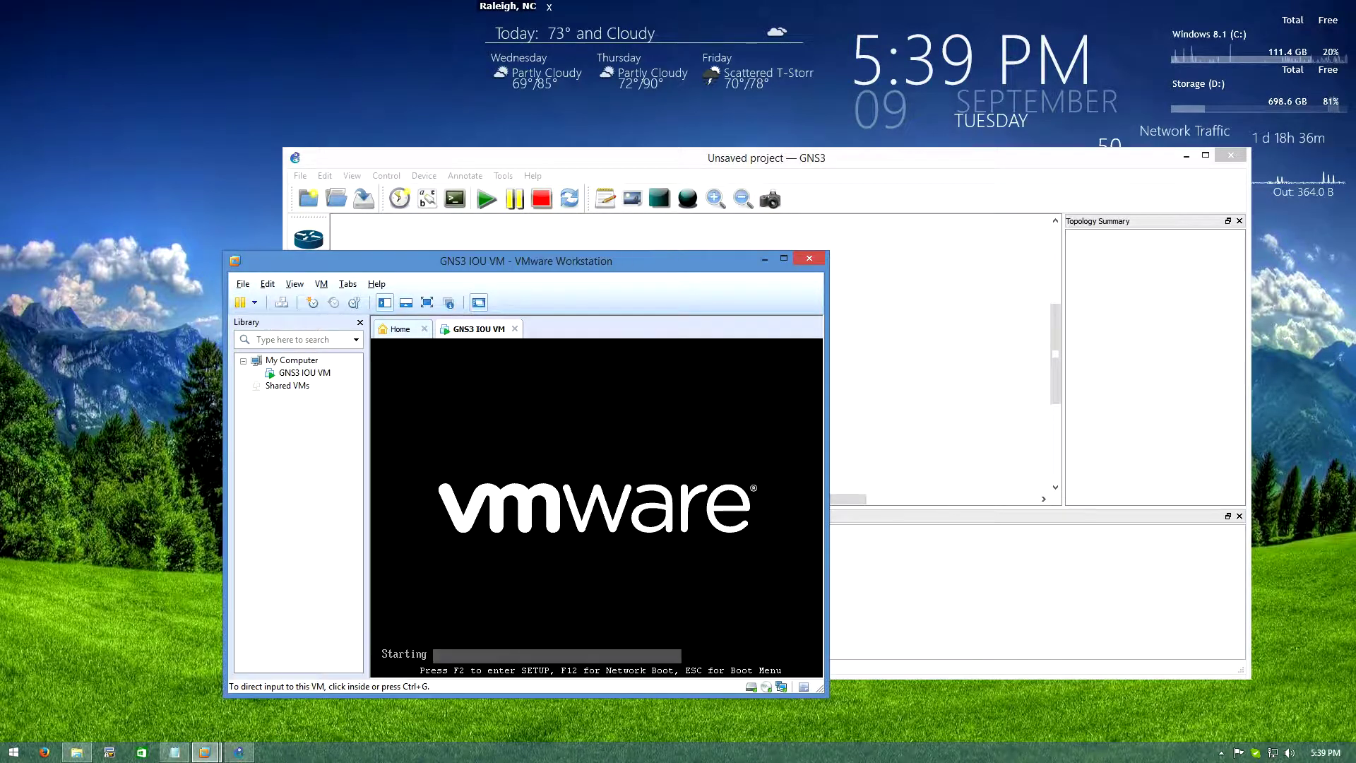
pyautogui.rightClick(304, 373)
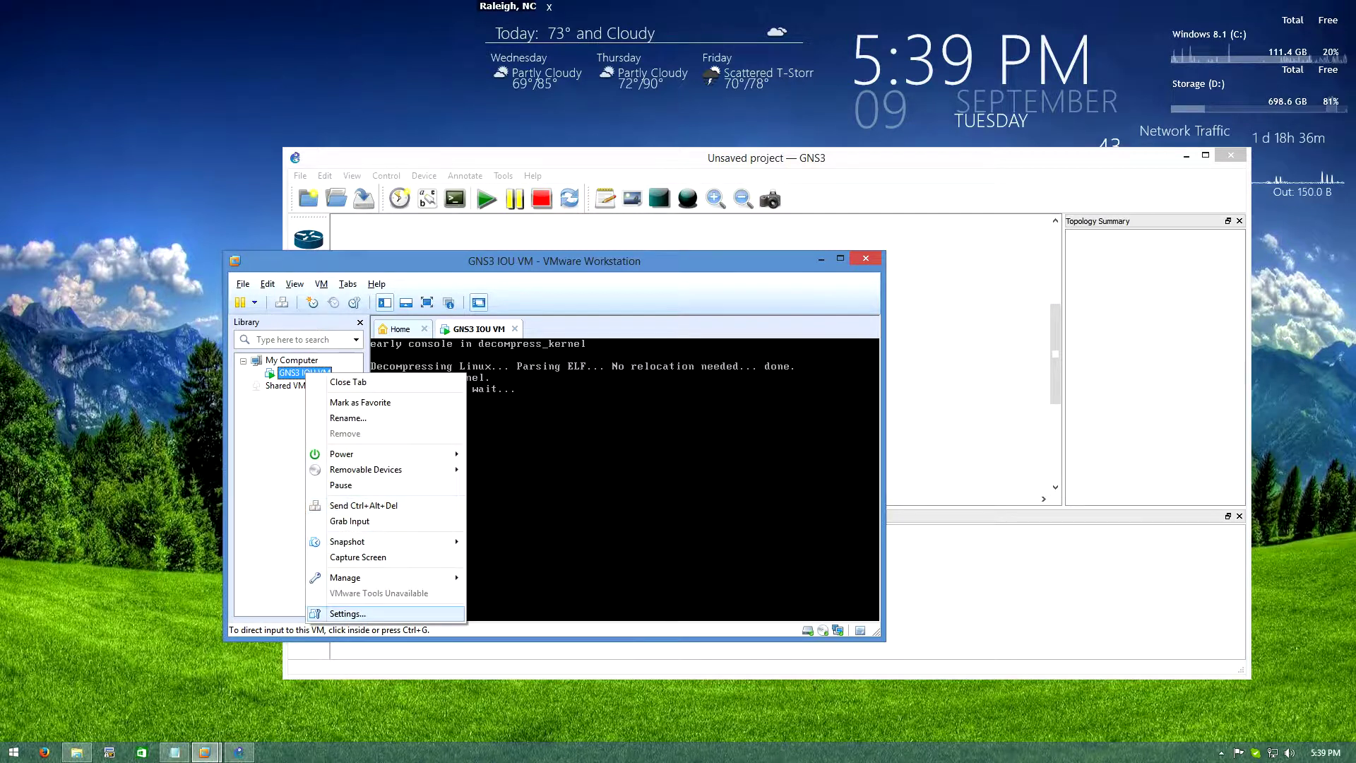
pyautogui.click(347, 613)
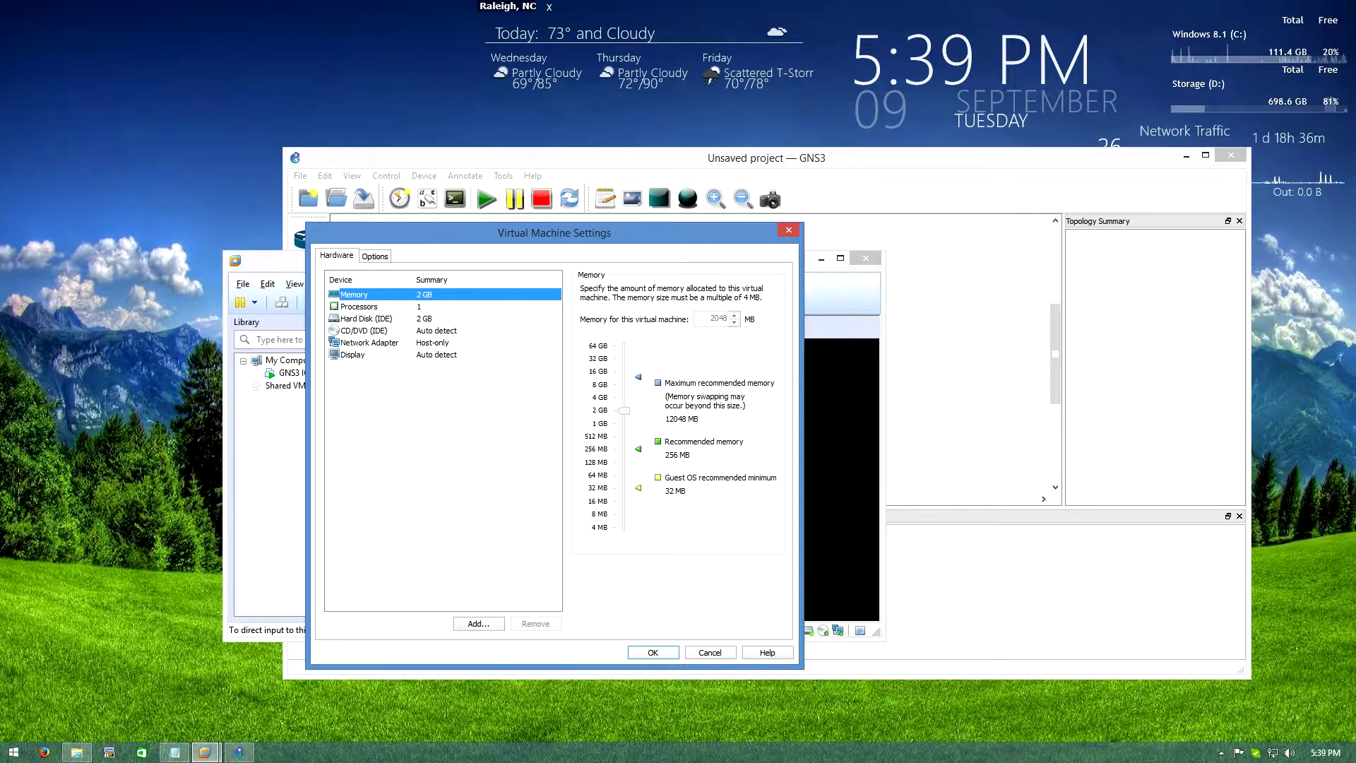
pyautogui.click(369, 342)
pyautogui.click(585, 375)
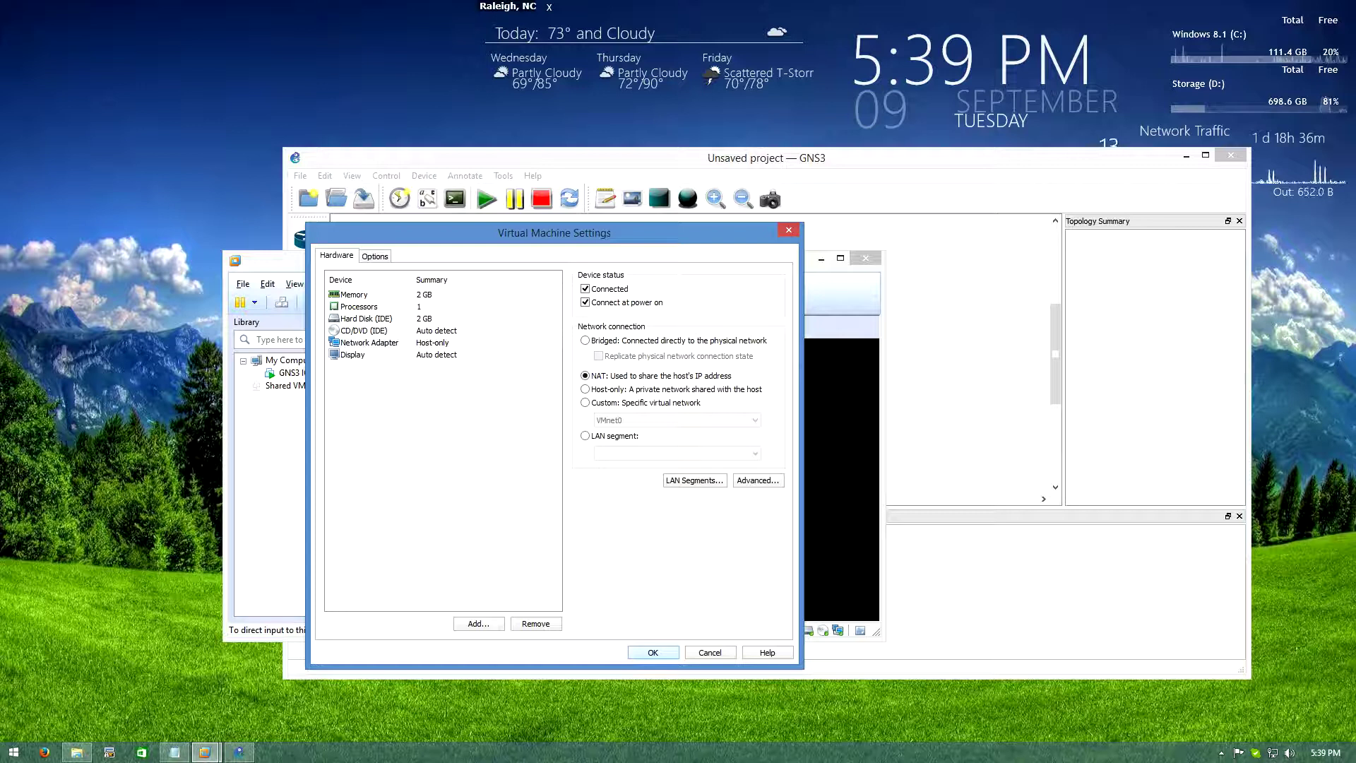
pyautogui.press('Return')
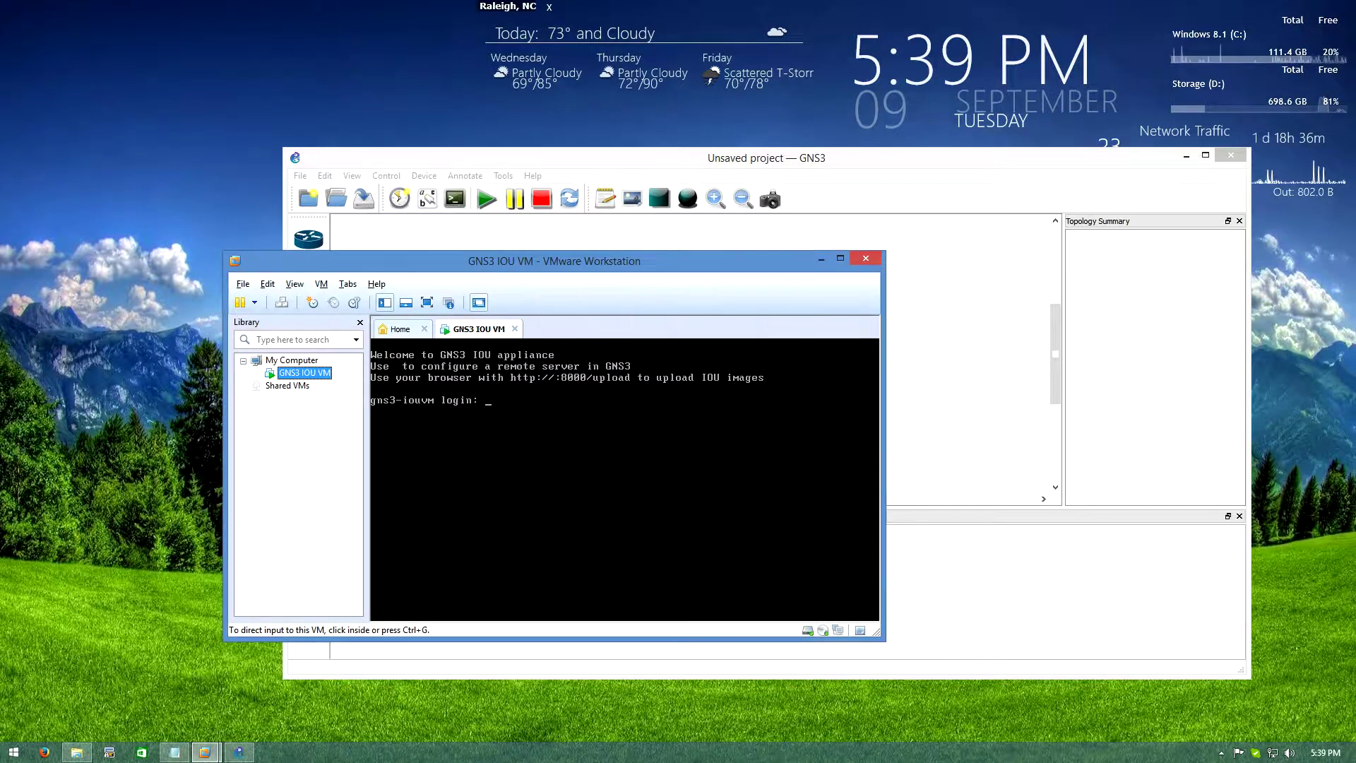
# Restart the guest so it reboots to the gns3-iouvm login prompt
pyautogui.rightClick(303, 372)
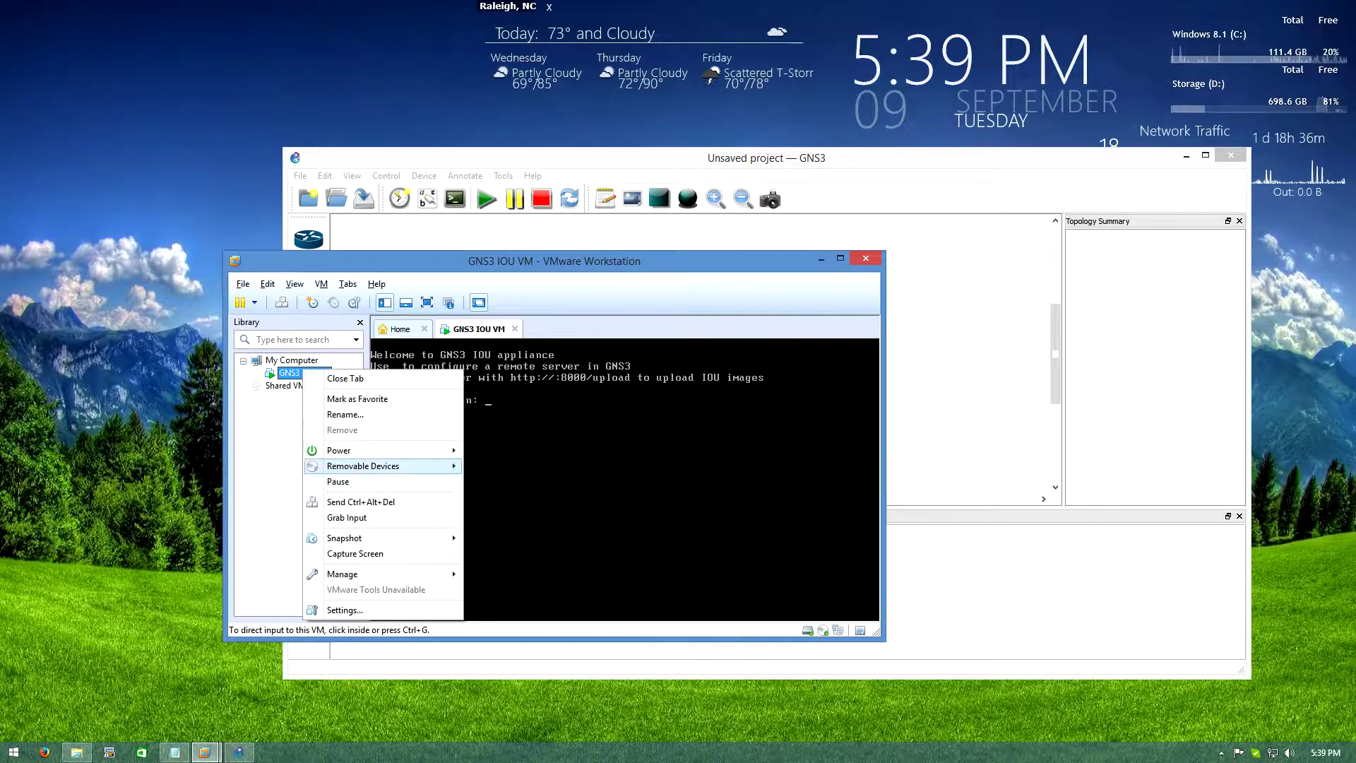
pyautogui.moveTo(381, 450)
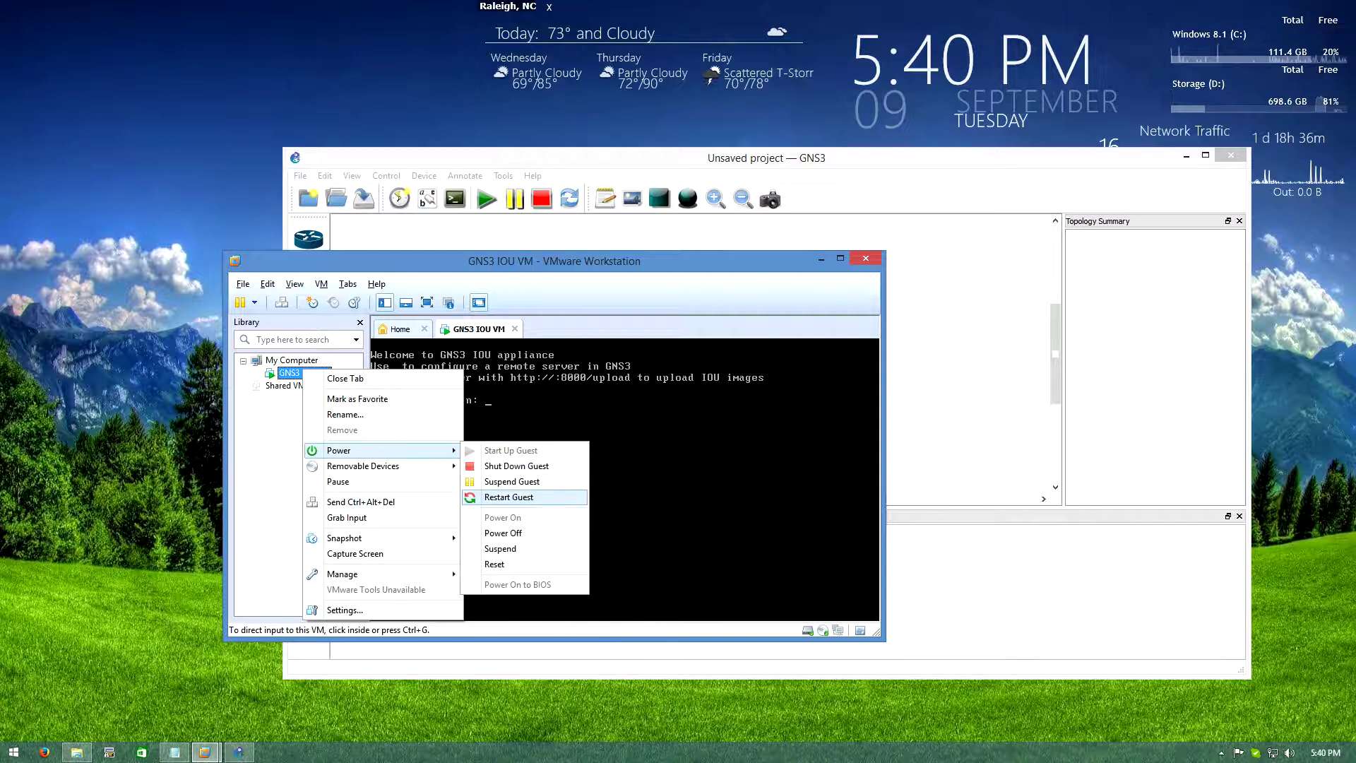
pyautogui.click(508, 496)
pyautogui.click(572, 478)
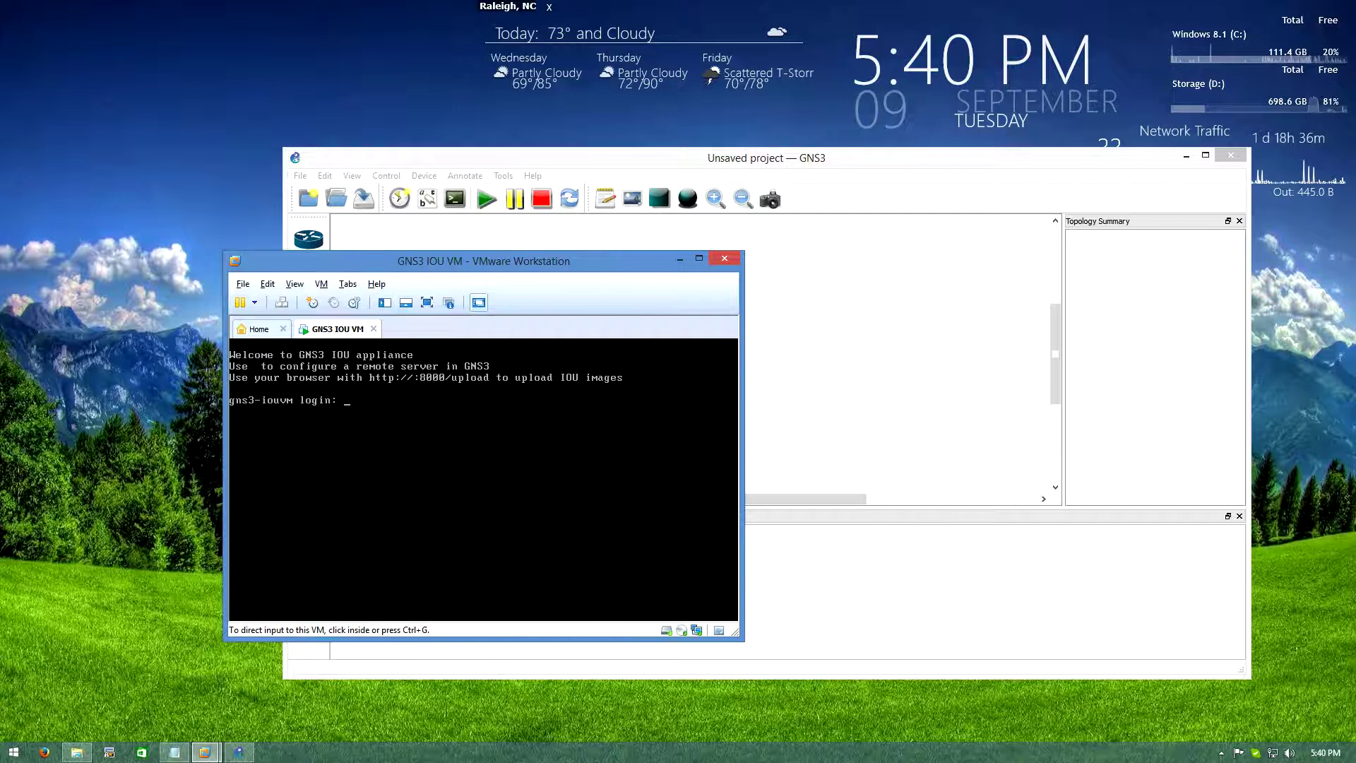
# Log into the VM console as root and run ifconfig, showing eth0 at 192.168.244.128
pyautogui.hotkey('ctrl', 'g')
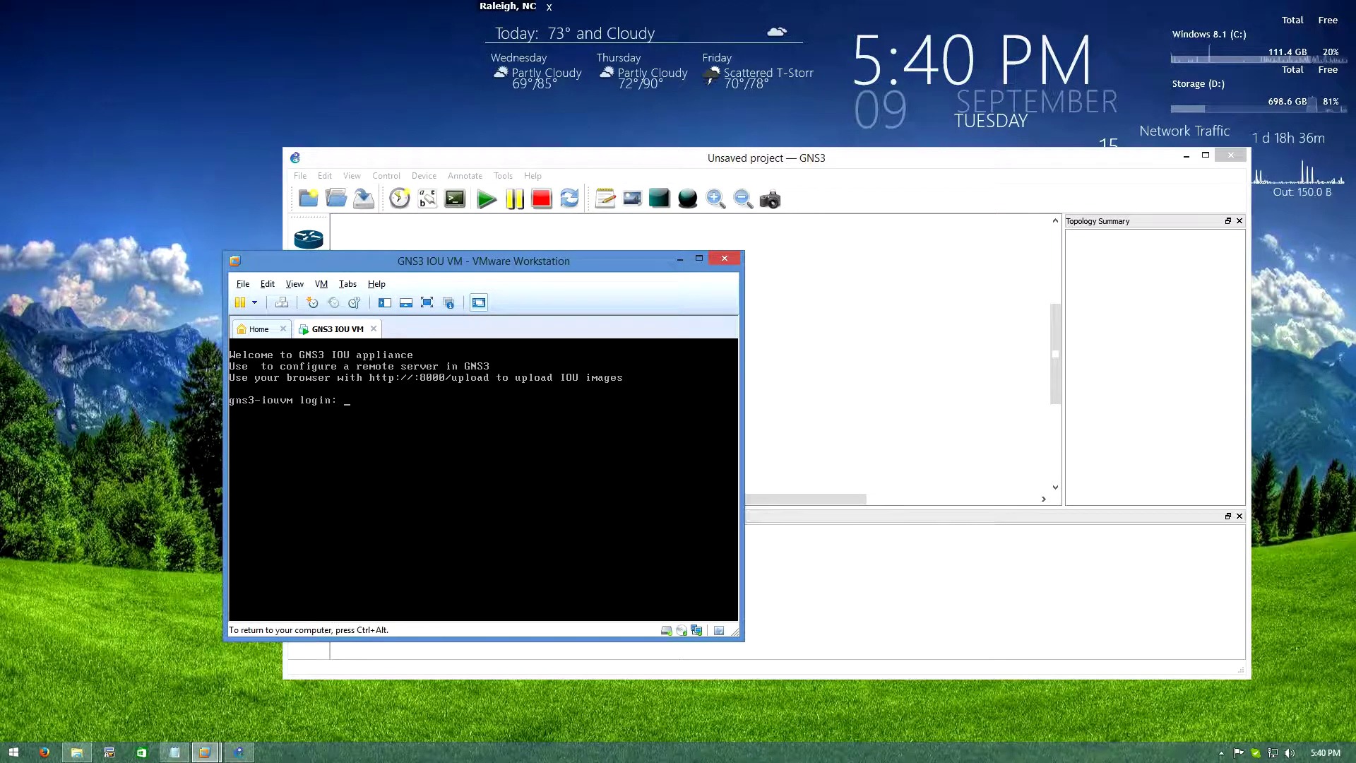
pyautogui.write('root')
pyautogui.press('Return')
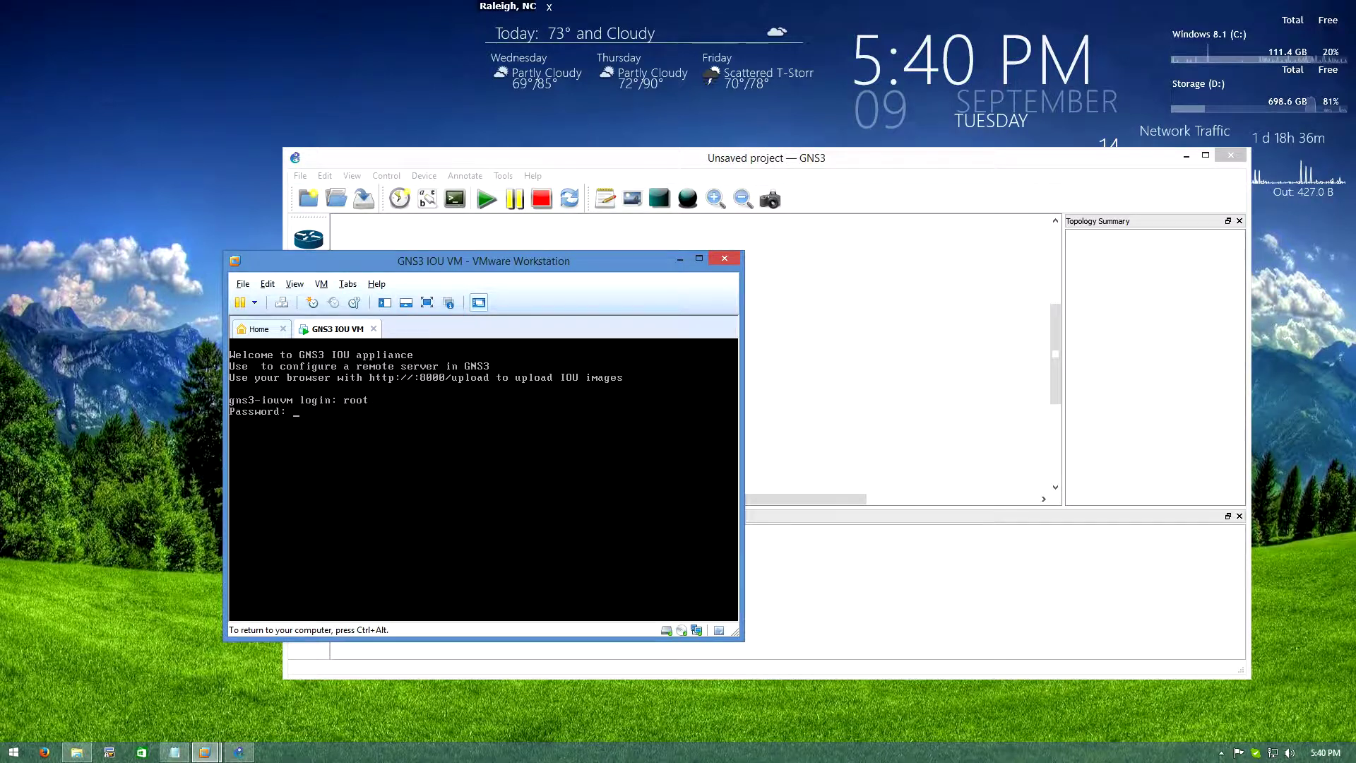
pyautogui.press('Return')
pyautogui.press('Return')
pyautogui.press('Return')
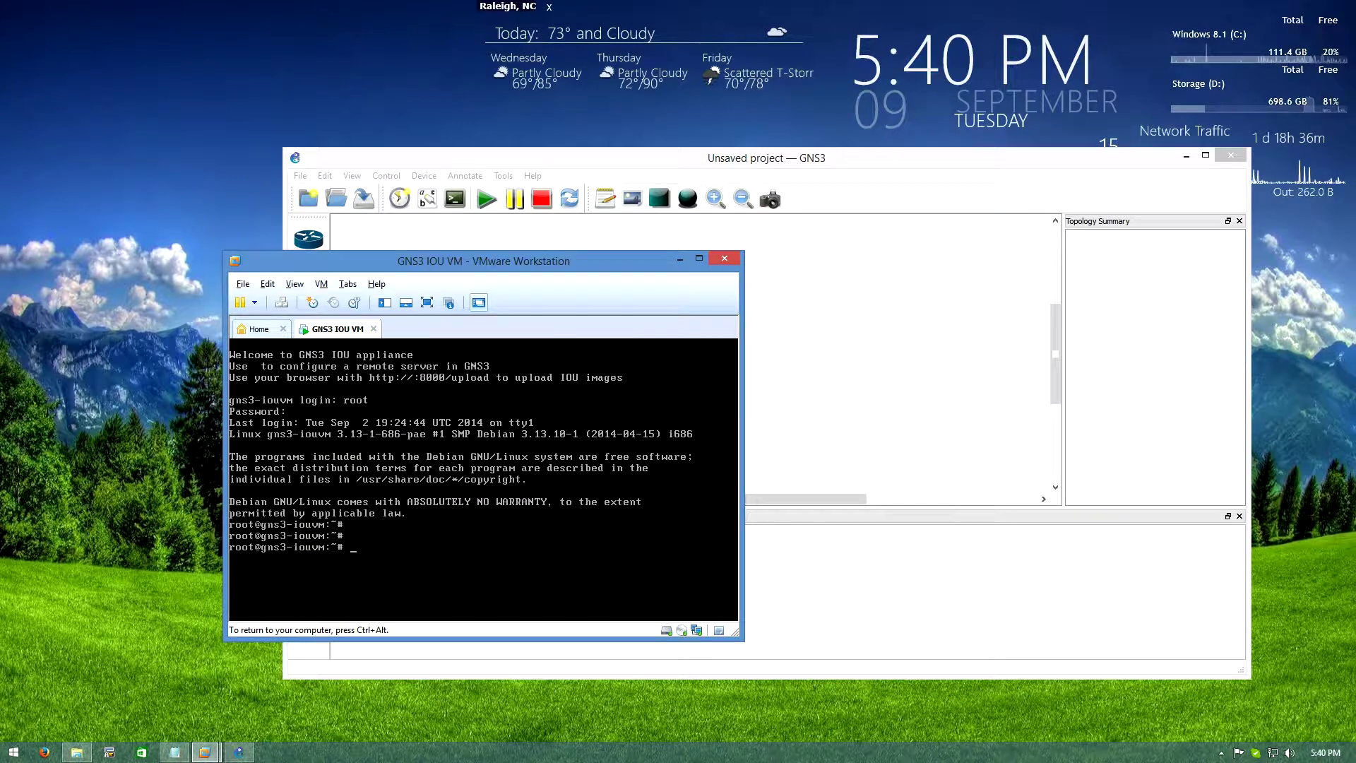
pyautogui.write('ifconfig')
pyautogui.press('Return')
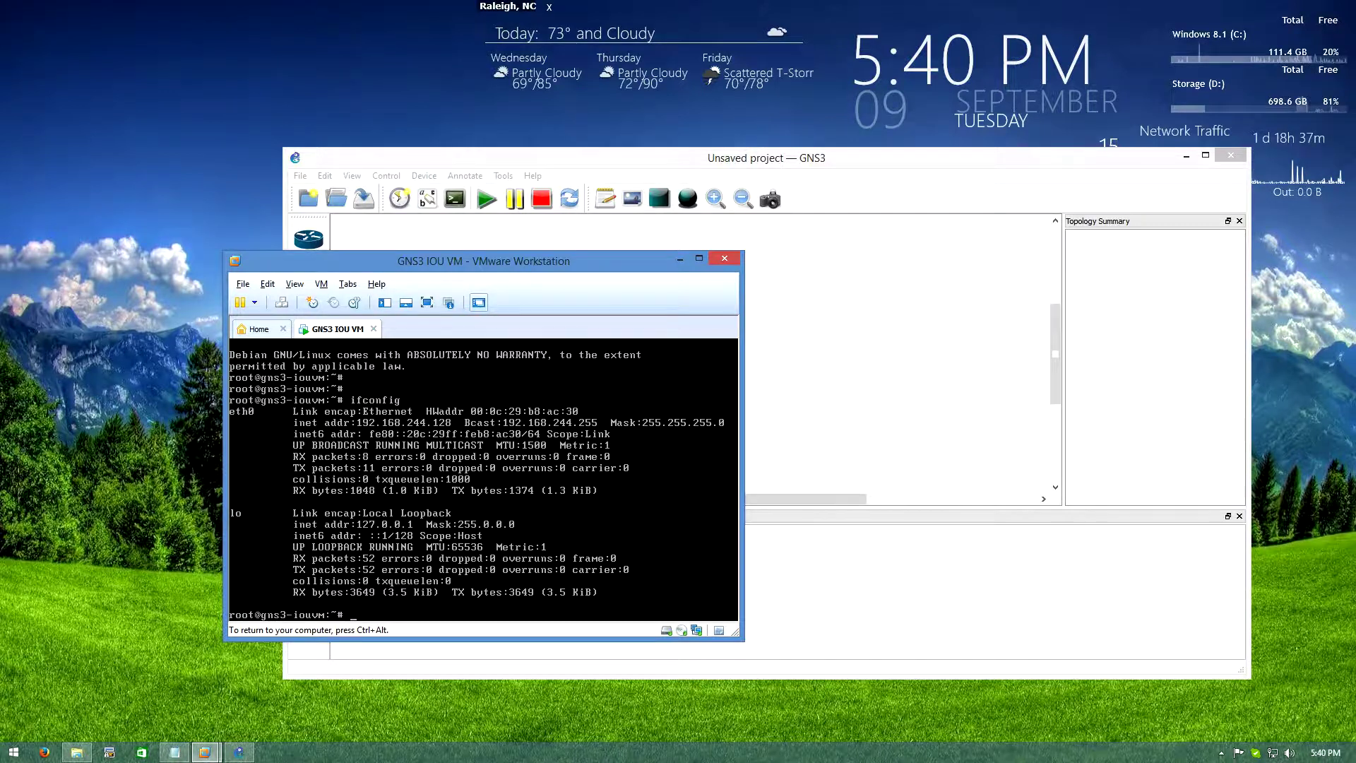
pyautogui.hotkey('ctrl', 'alt')
pyautogui.moveTo(617, 261); pyautogui.dragTo(932, 179)
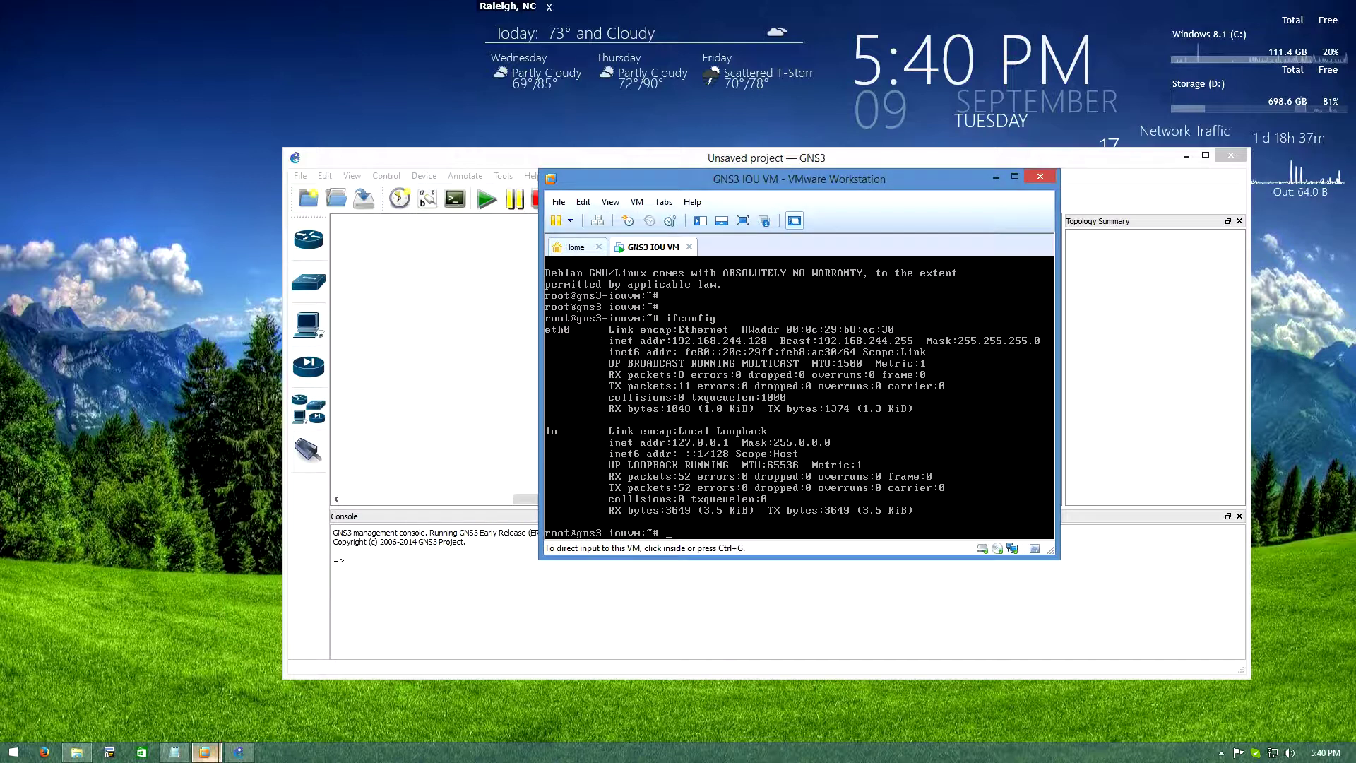
# Place Notepad beside VMware and review the net.unix.max_dgram_qlen = 2000000 note for the %AMDP2_FE-6-EXCESSCOLL error
pyautogui.click(174, 752)
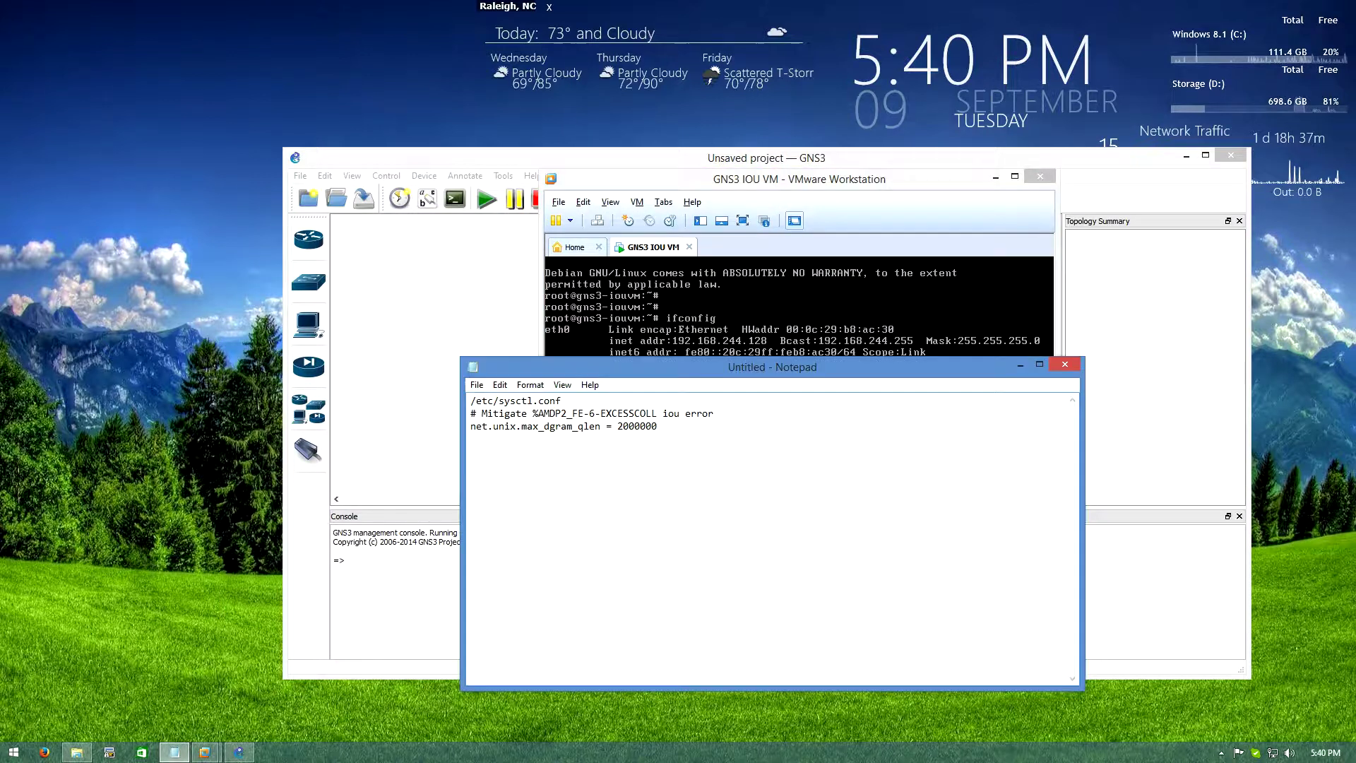
pyautogui.moveTo(706, 372); pyautogui.dragTo(285, 282)
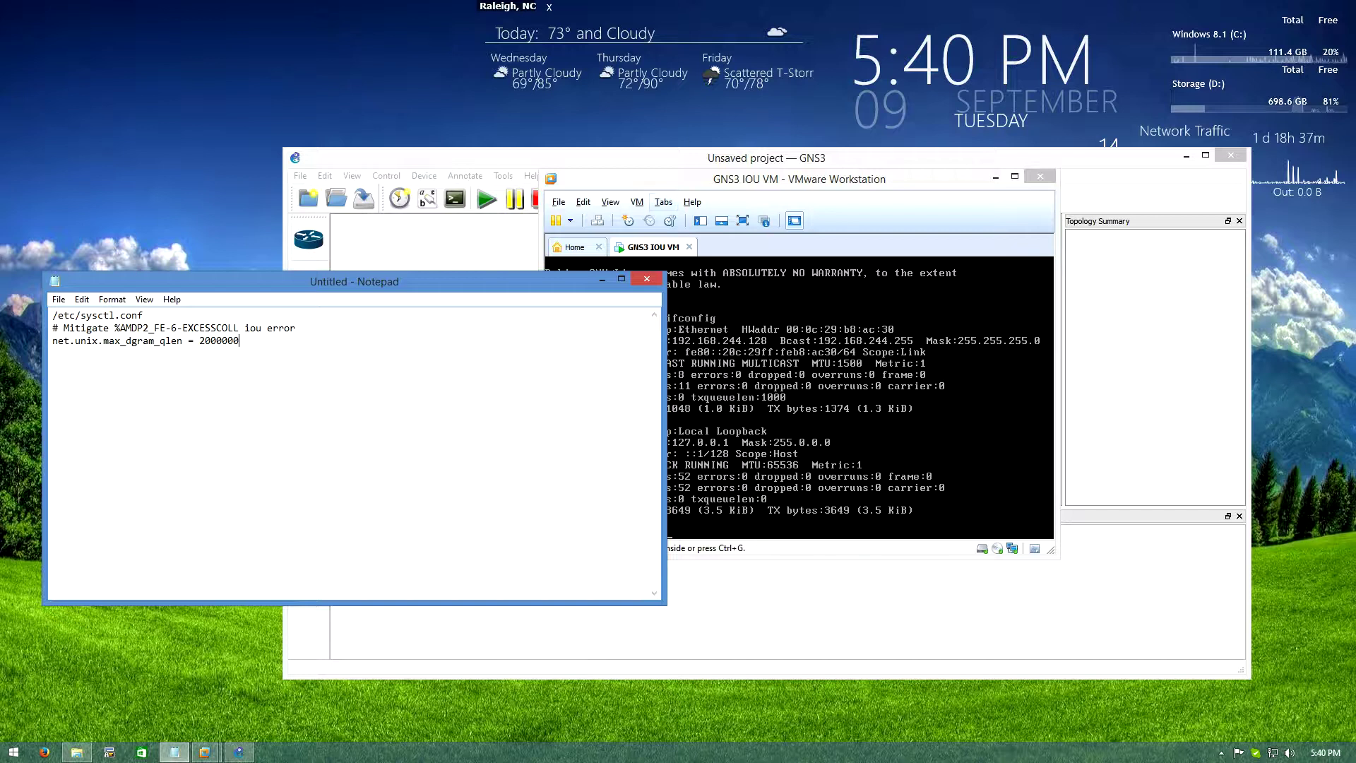
pyautogui.click(663, 202)
pyautogui.click(693, 202)
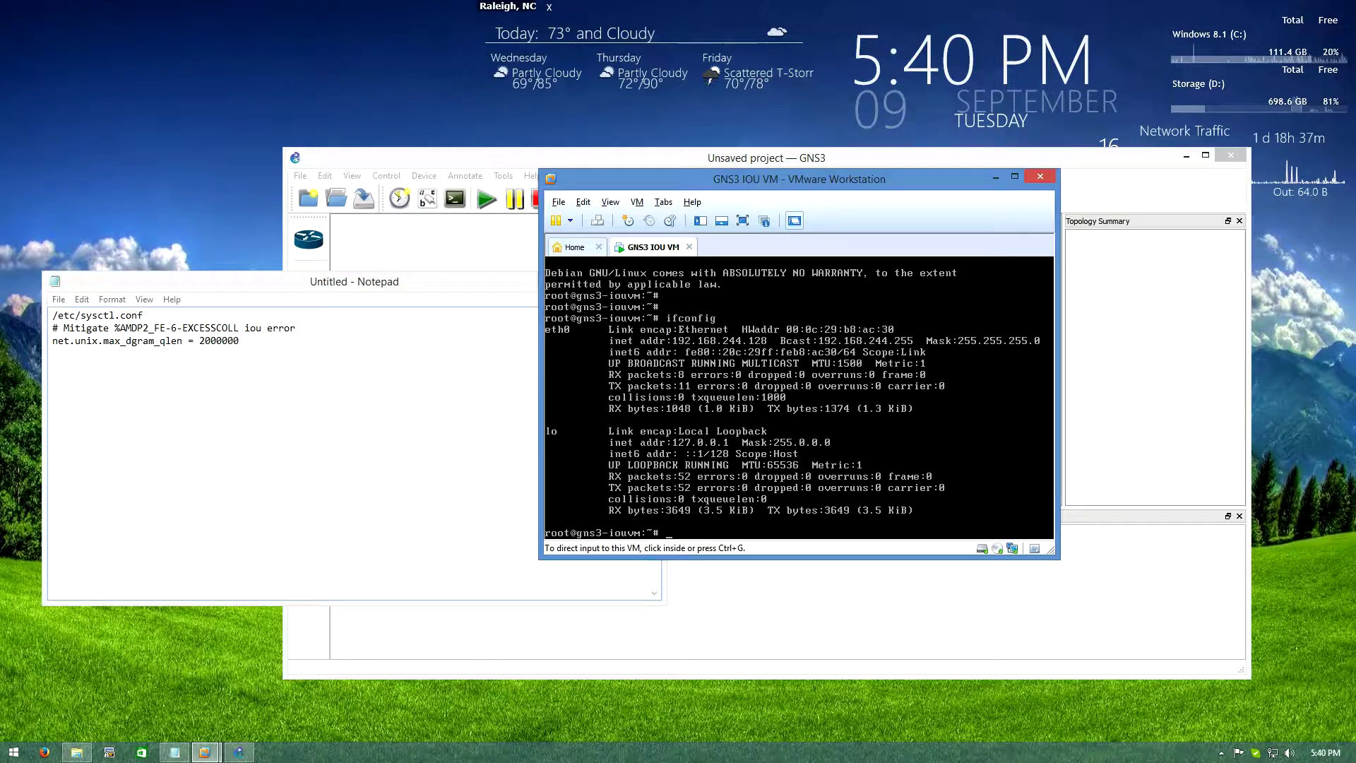
pyautogui.click(55, 328)
pyautogui.moveTo(56, 328); pyautogui.dragTo(115, 327)
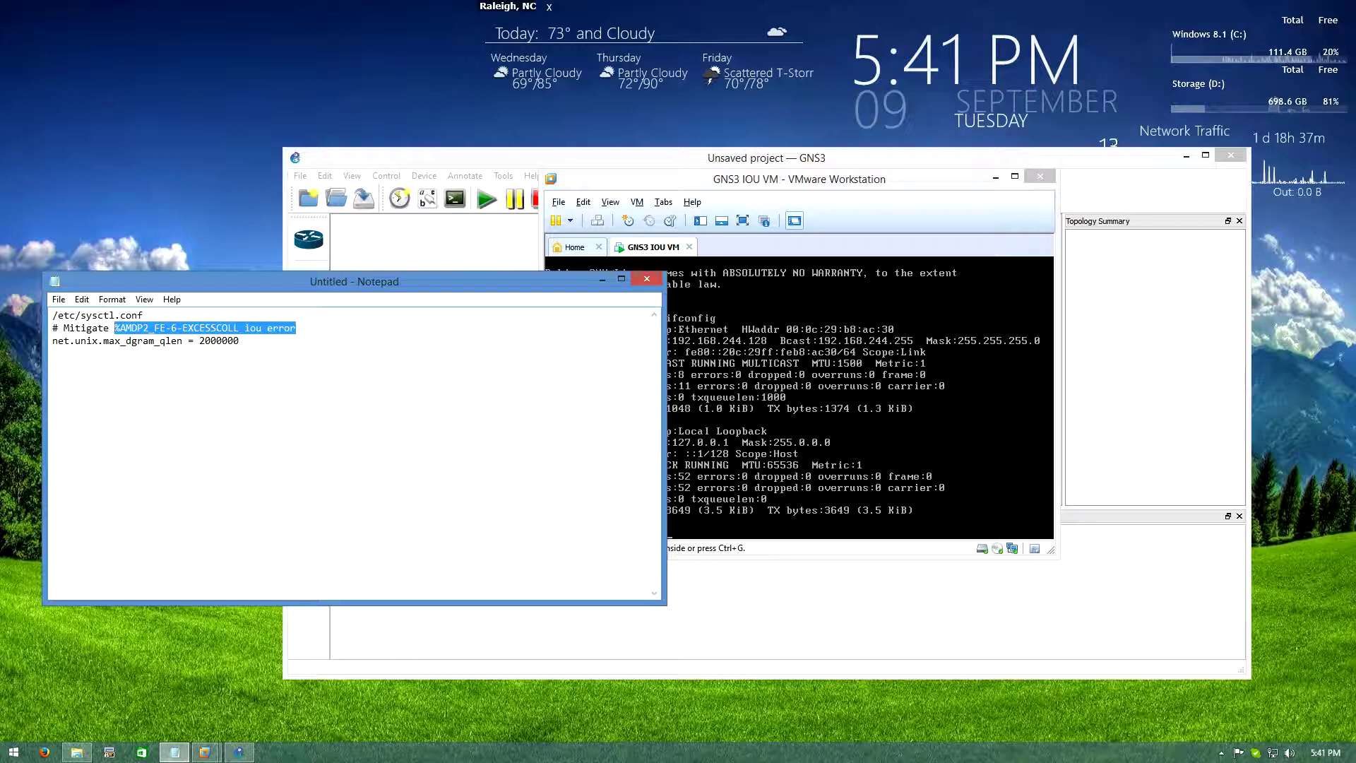
pyautogui.press('Right')
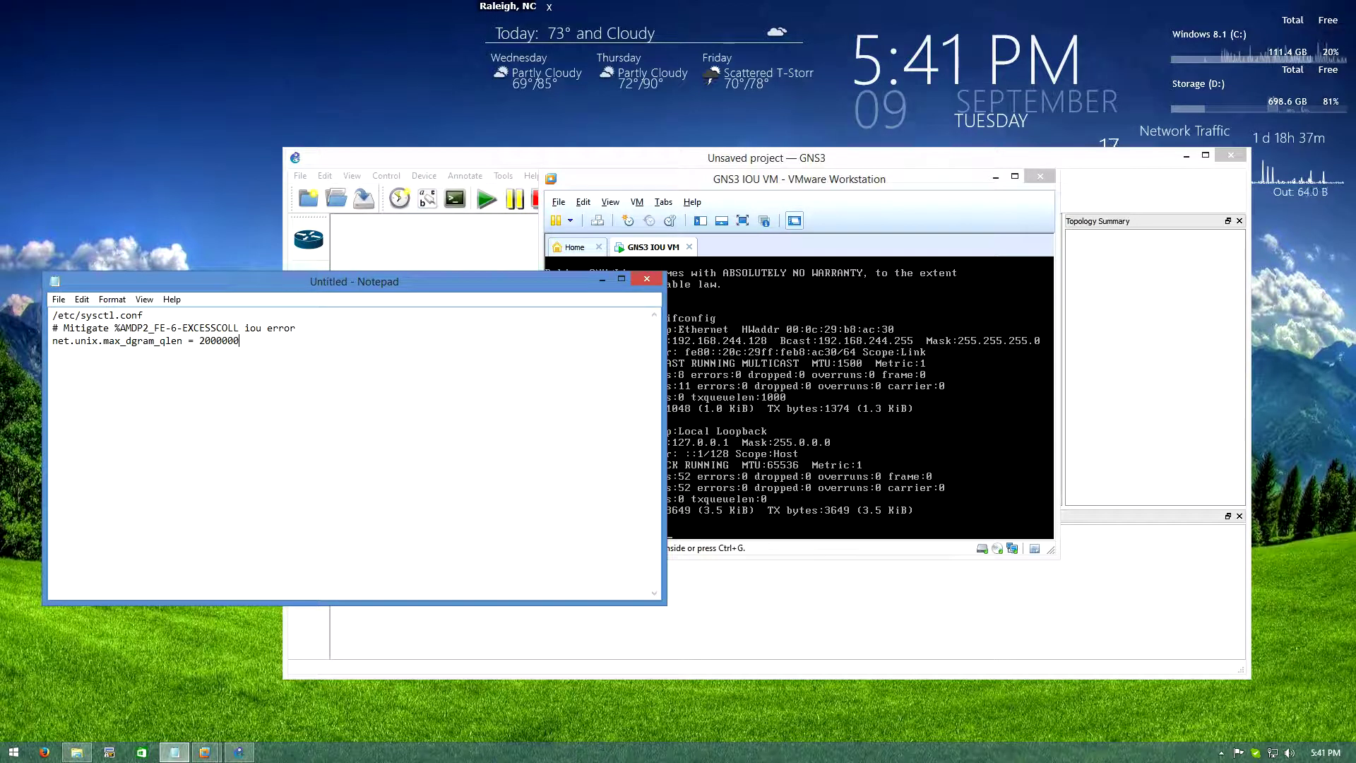
pyautogui.hotkey('alt', 'Tab')
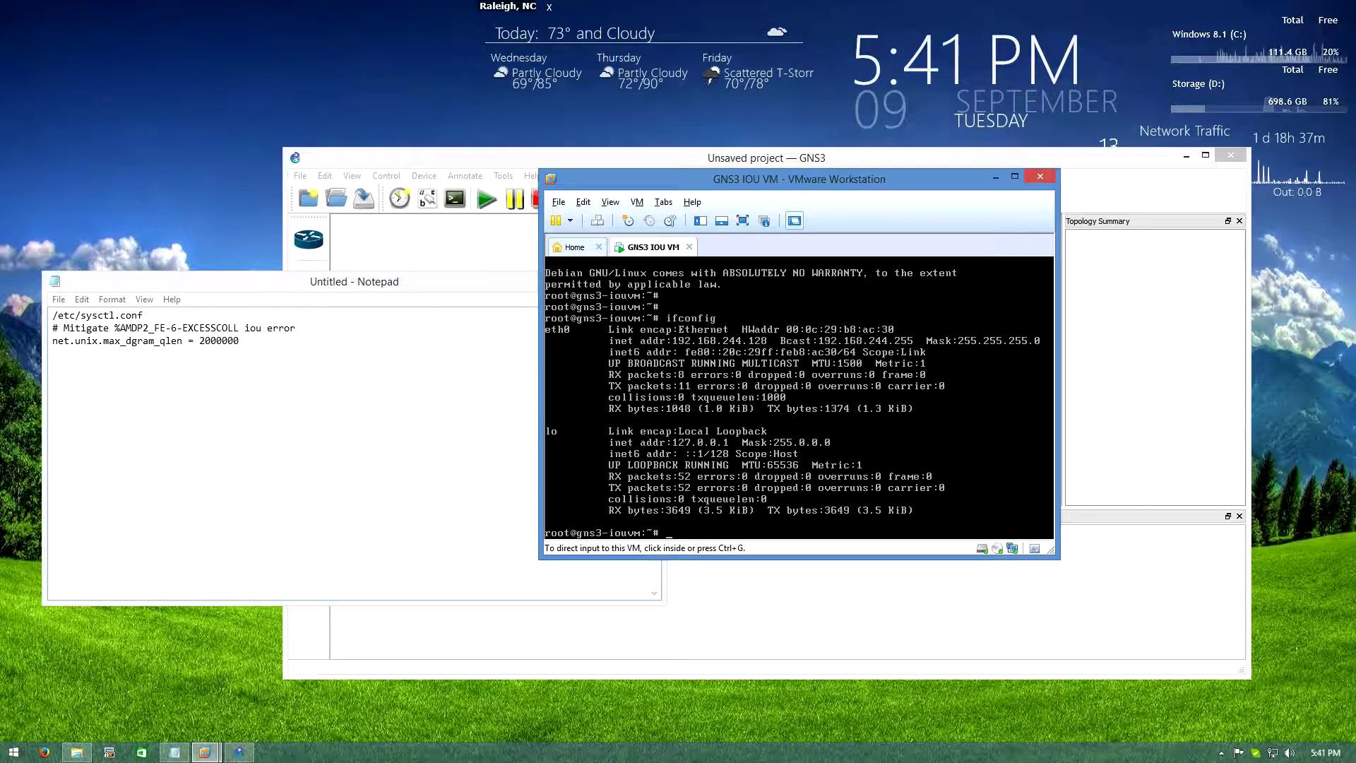
pyautogui.hotkey('ctrl', 'g')
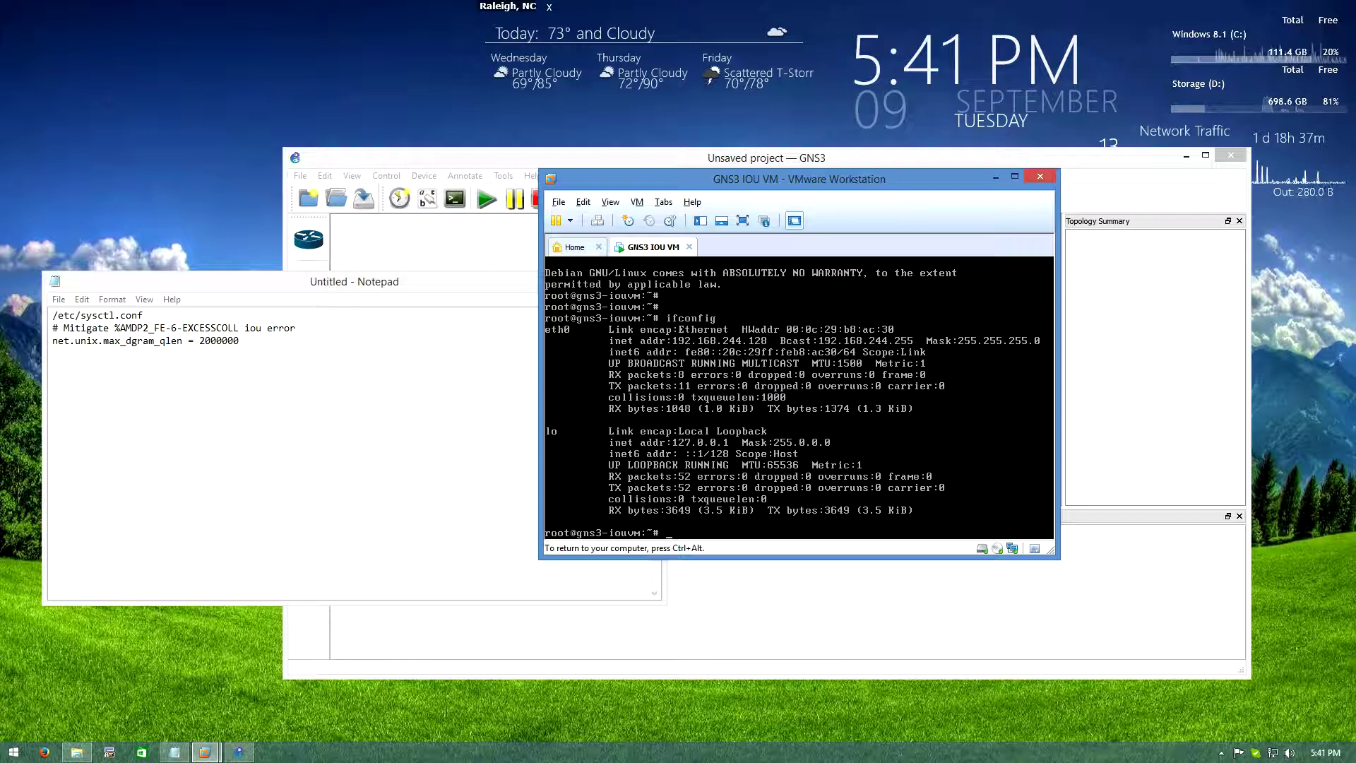
# Open /etc/sysctl.conf in nano, check its end, and exit without changes
pyautogui.write('nano /etc/')
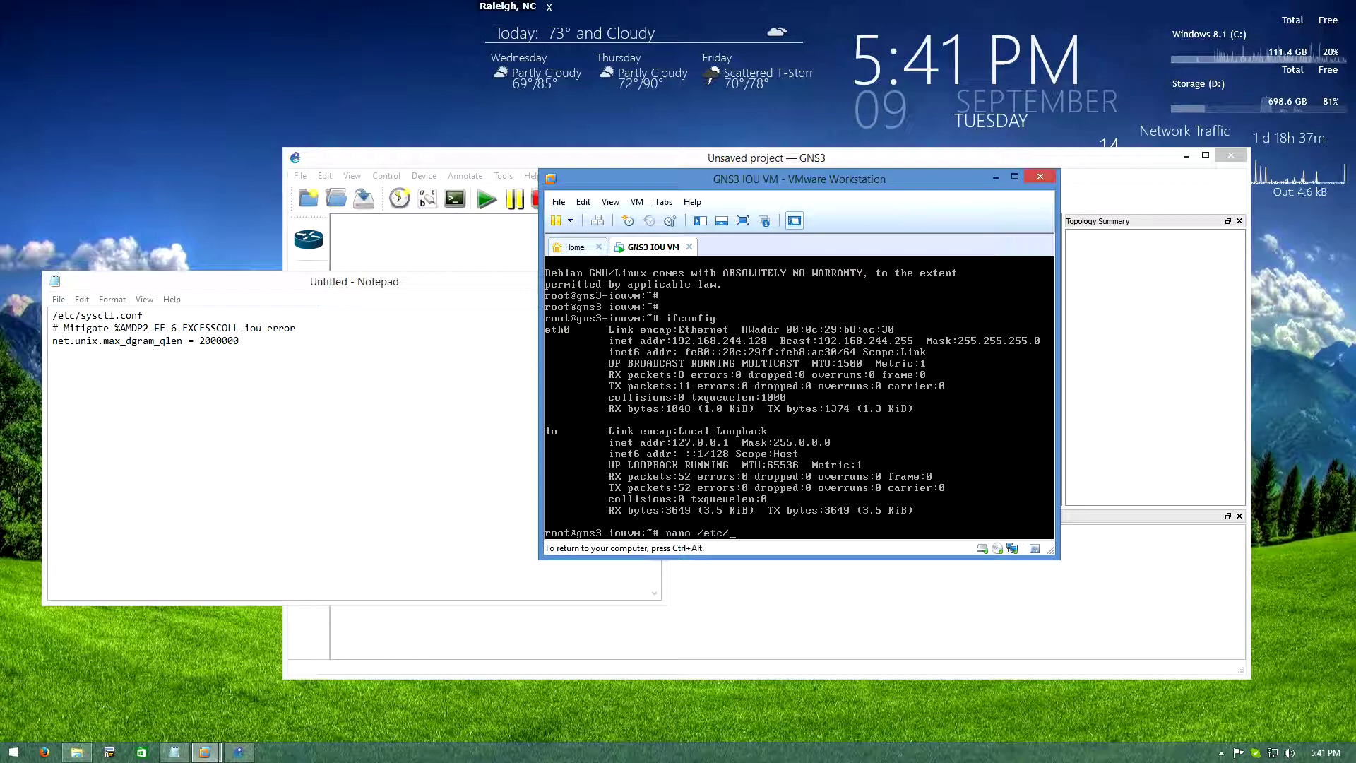
pyautogui.write('sysc')
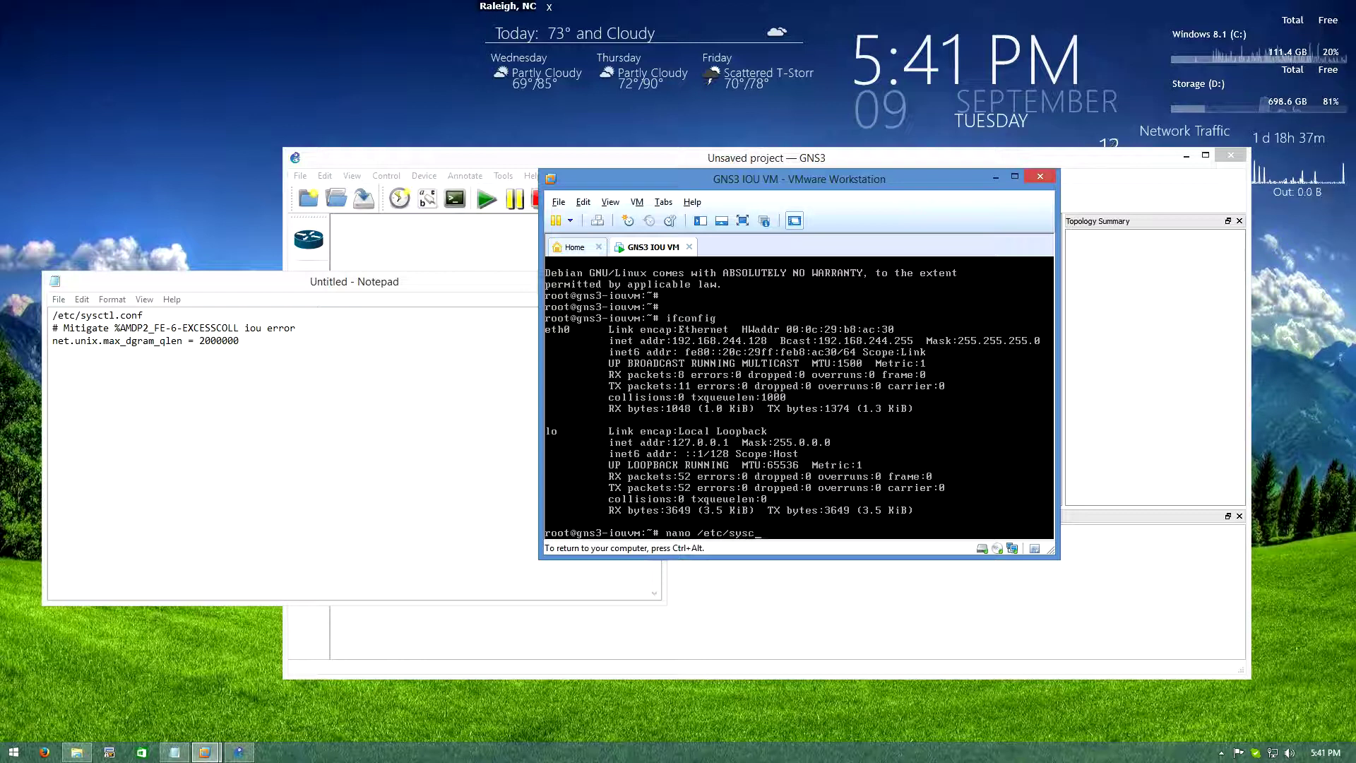
pyautogui.write('tl.conf')
pyautogui.press('Return')
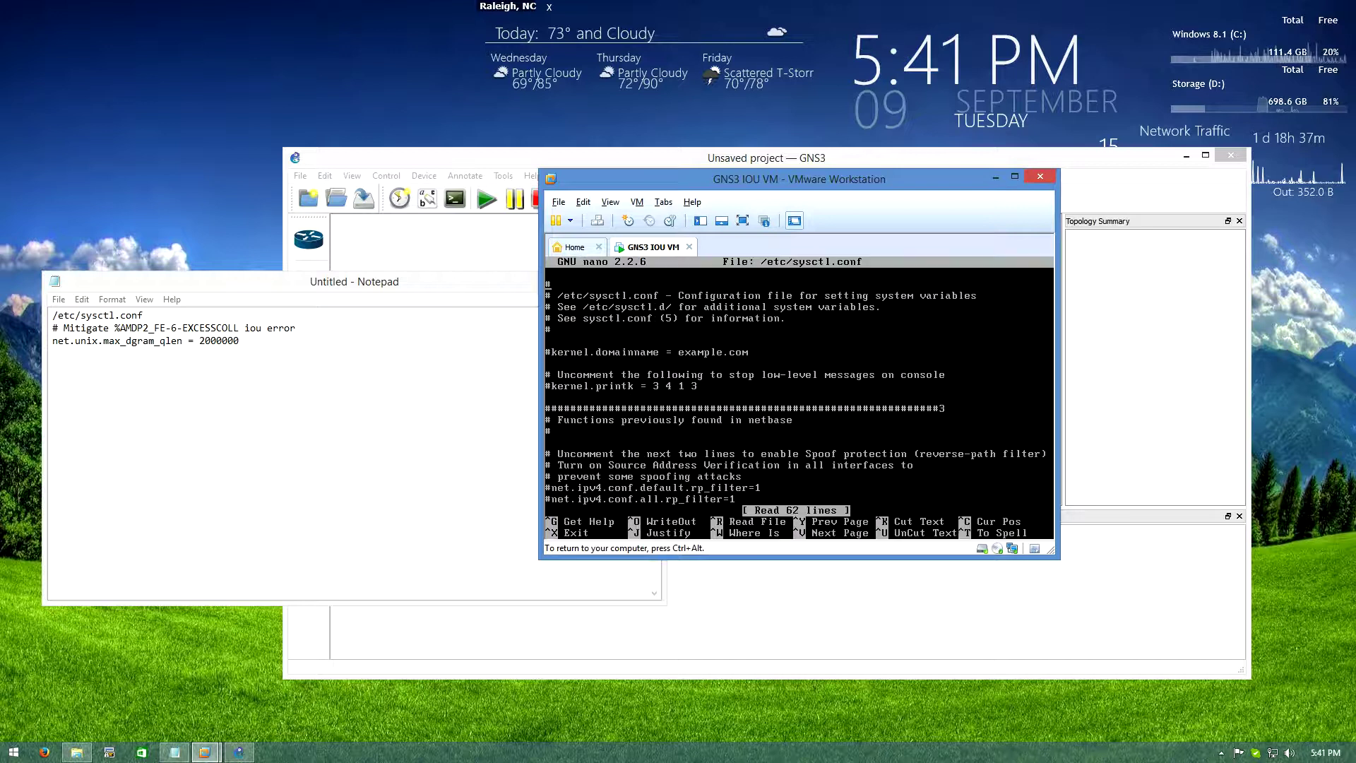
pyautogui.press('Down')
pyautogui.press('Down')
pyautogui.press('Down')
pyautogui.press('Down')
pyautogui.press('Down')
pyautogui.press('Down')
pyautogui.press('Down')
pyautogui.press('Down')
pyautogui.press('Down')
pyautogui.press('Down')
pyautogui.press('Down')
pyautogui.press('Down')
pyautogui.press('Down')
pyautogui.press('Down')
pyautogui.press('Down')
pyautogui.press('Down')
pyautogui.press('Down')
pyautogui.press('Down')
pyautogui.press('Down')
pyautogui.press('Down')
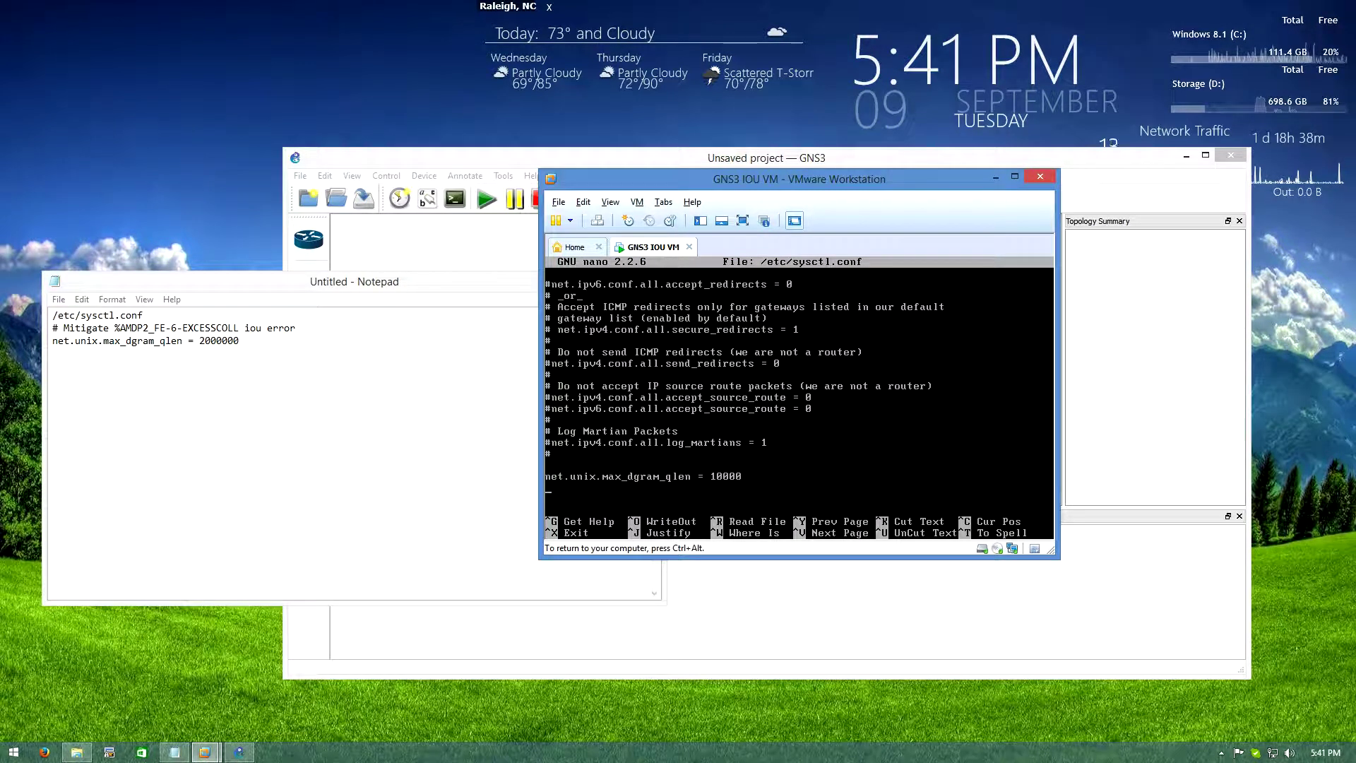
pyautogui.hotkey('ctrl', 'w')
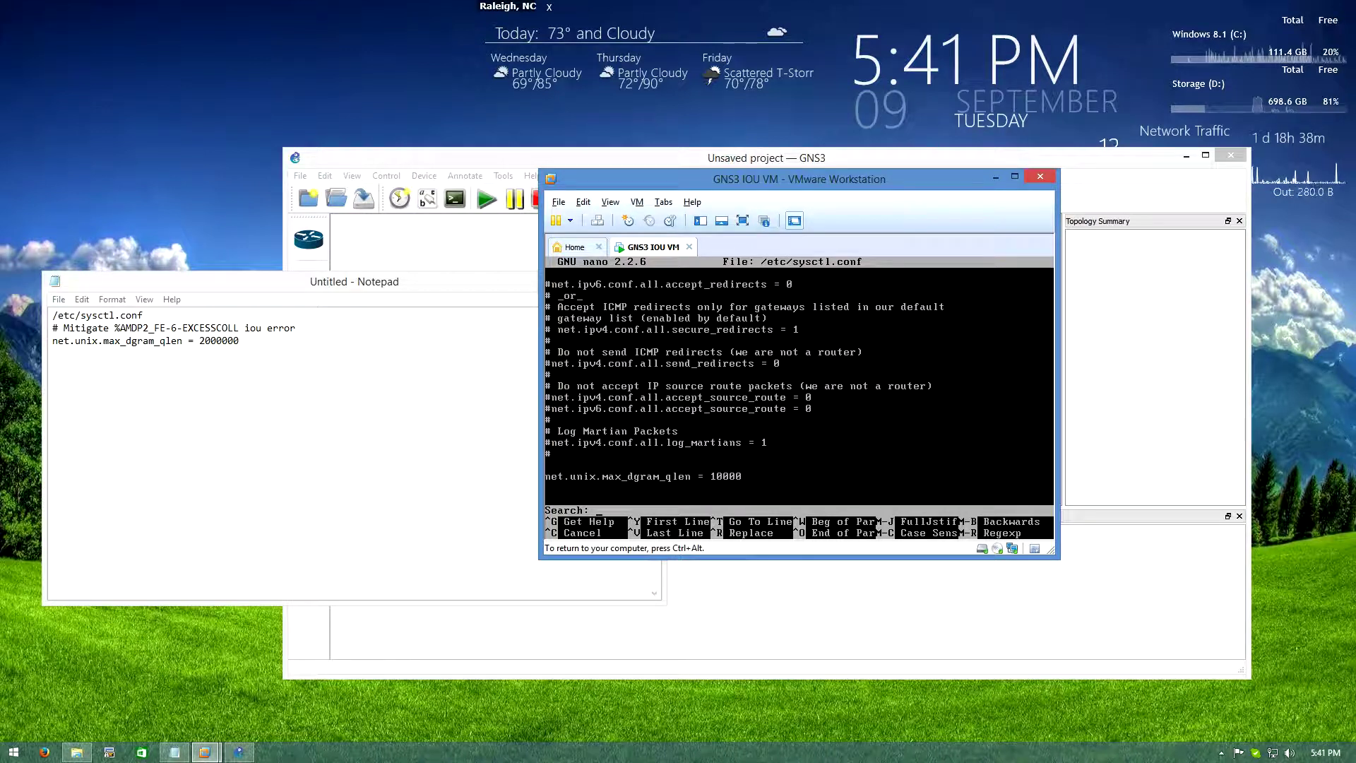
pyautogui.write('Y')
pyautogui.hotkey('ctrl', 'c')
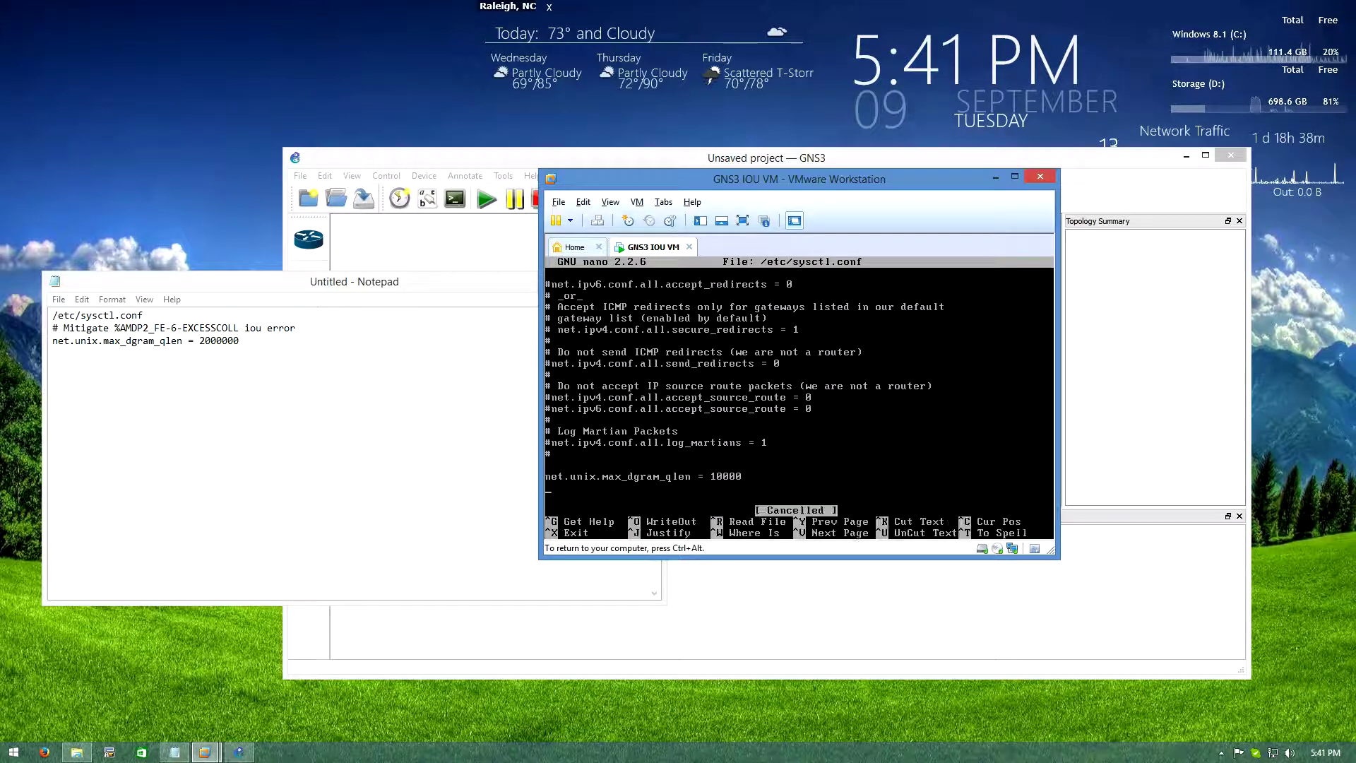
pyautogui.hotkey('ctrl', 'x')
pyautogui.write('Y')
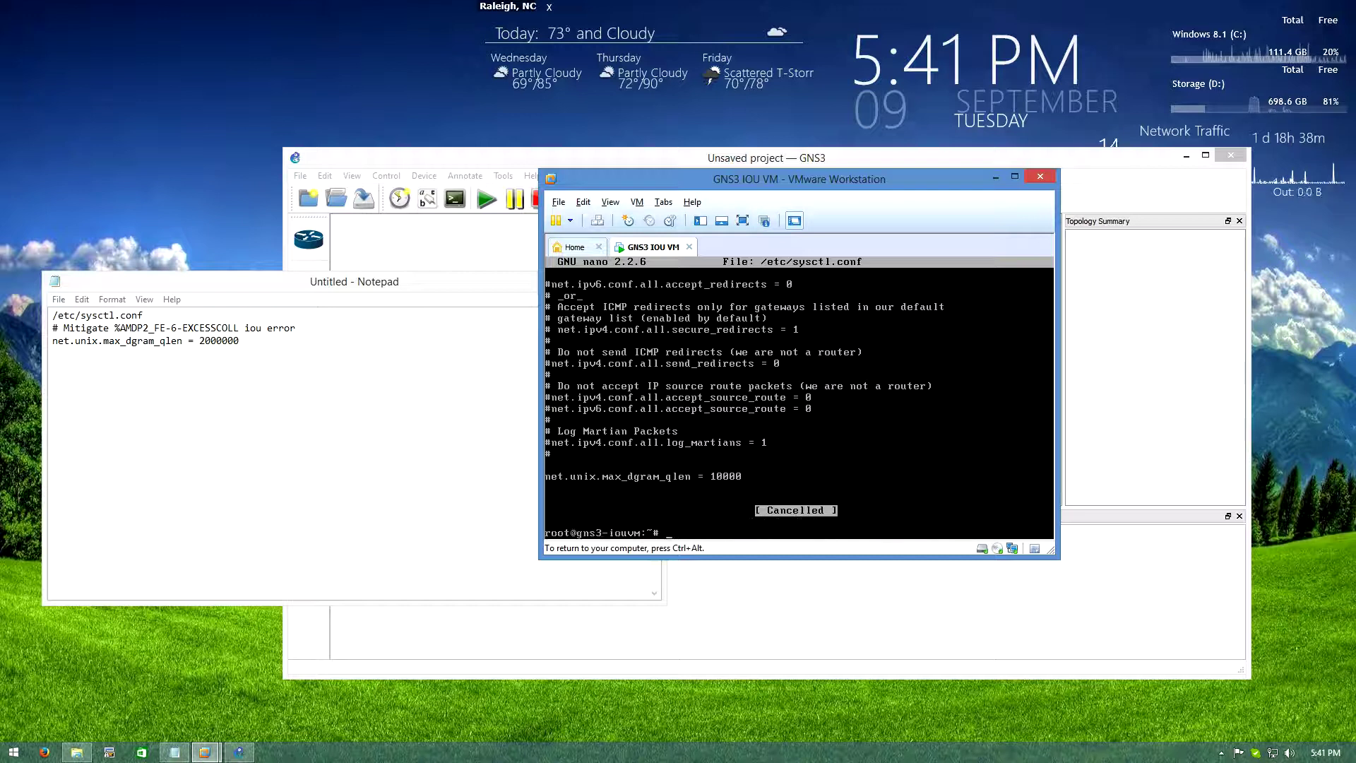
# Run ifconfig to confirm the VM address 192.168.244.128, then release the keyboard
pyautogui.write('ifconfig')
pyautogui.press('Return')
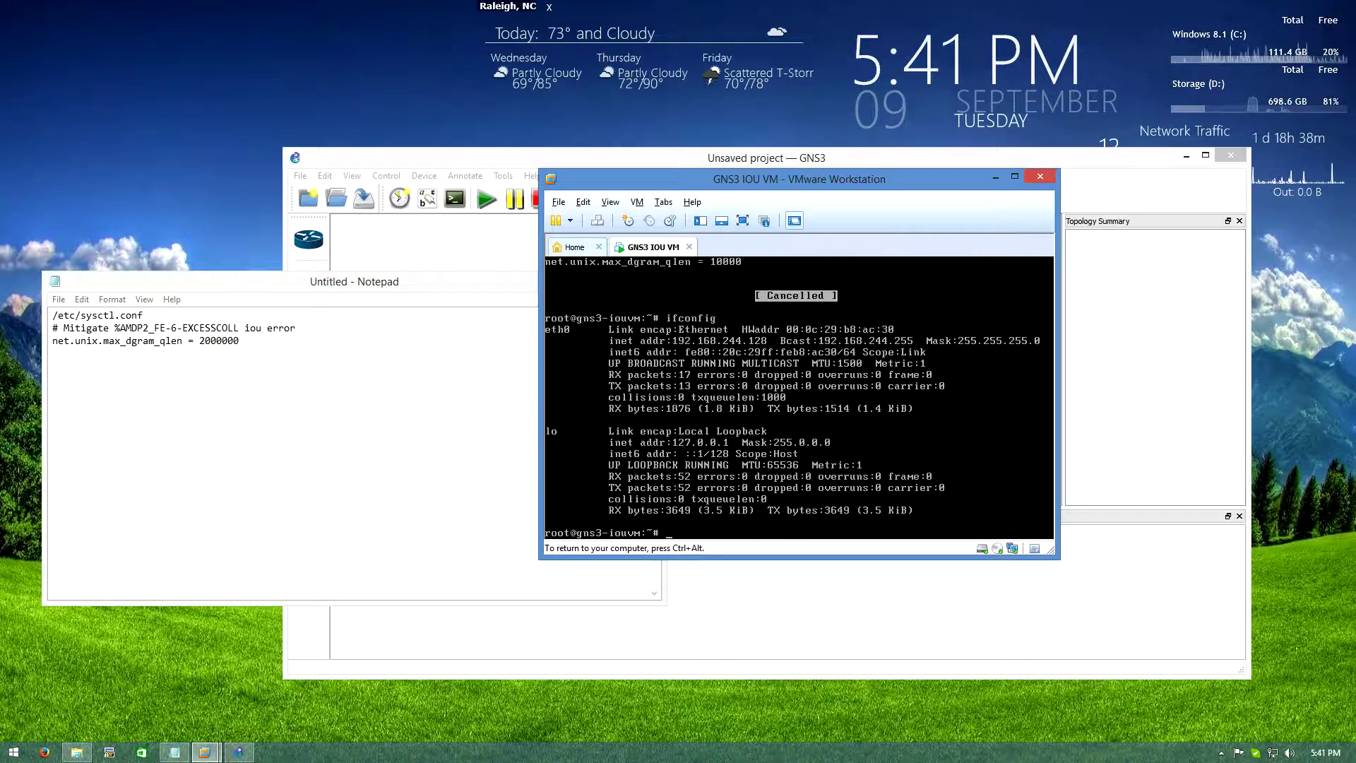
pyautogui.hotkey('ctrl', 'alt')
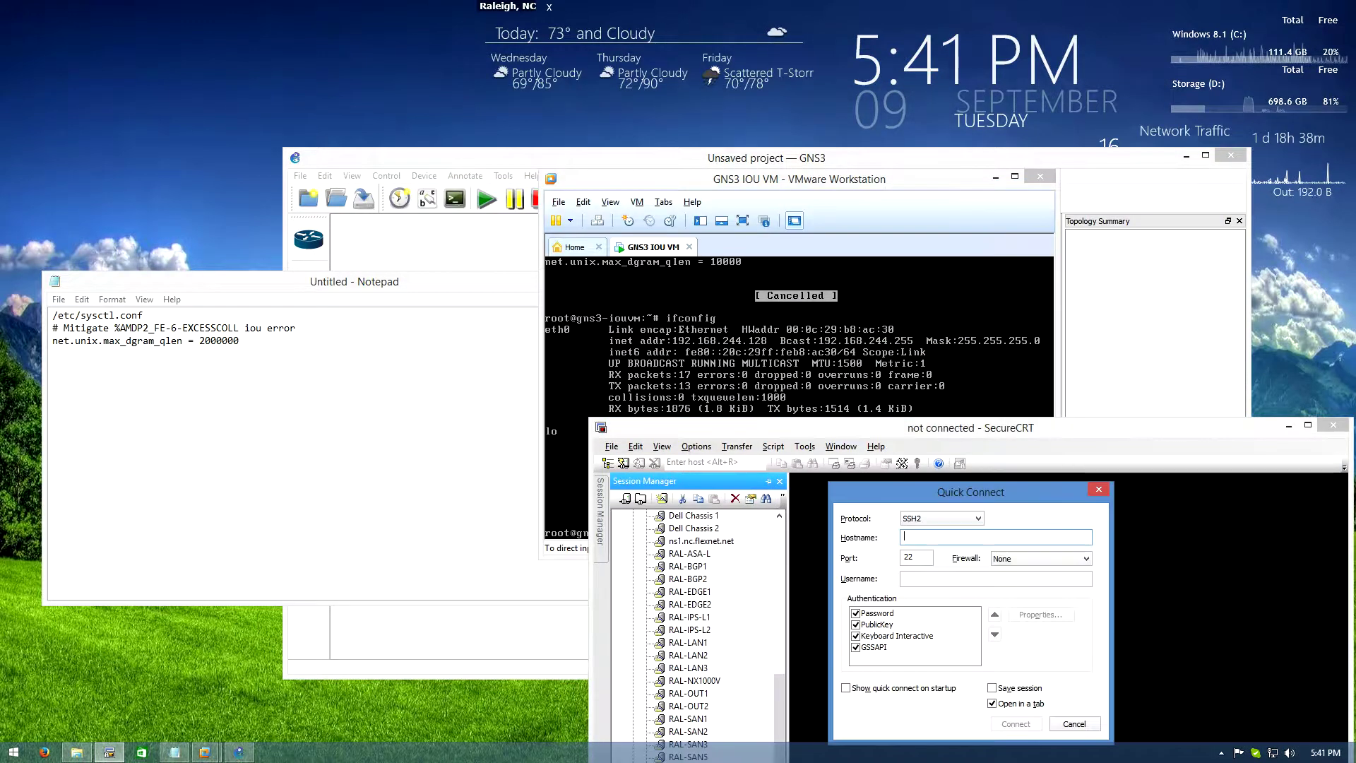
# SSH into 192.168.244.128 as root, accept the host key, log in, and type nano /etc/sysctl.conf
pyautogui.write('192.168.')
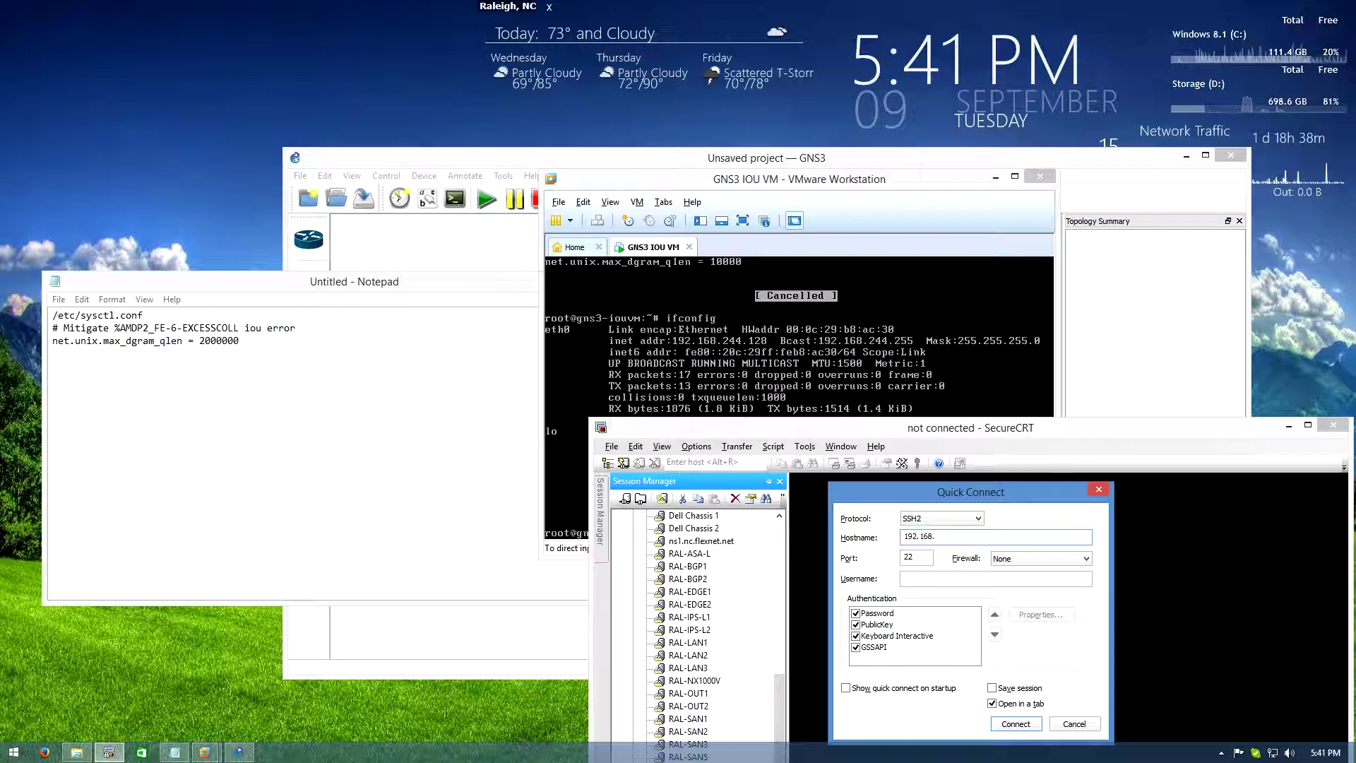
pyautogui.write('244.')
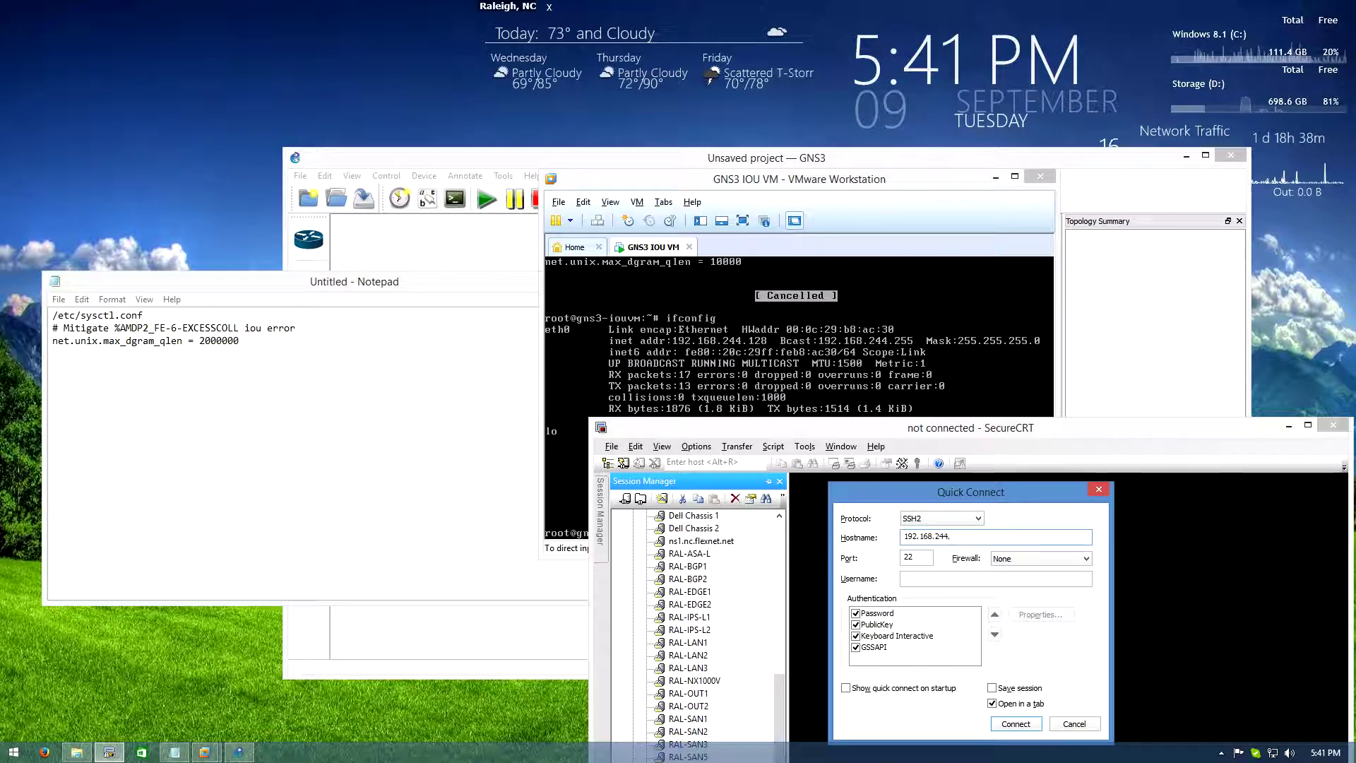
pyautogui.write('128')
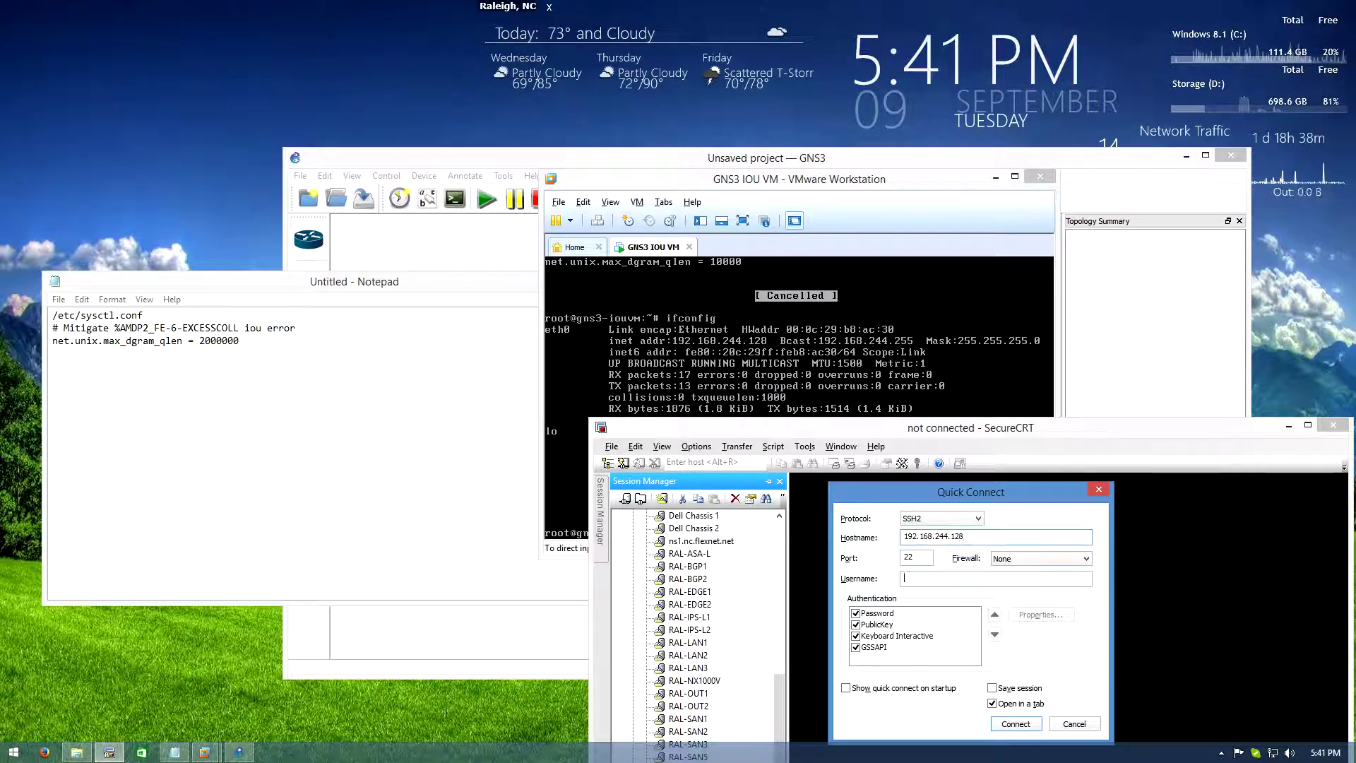
pyautogui.press('Tab')
pyautogui.write('root')
pyautogui.press('Return')
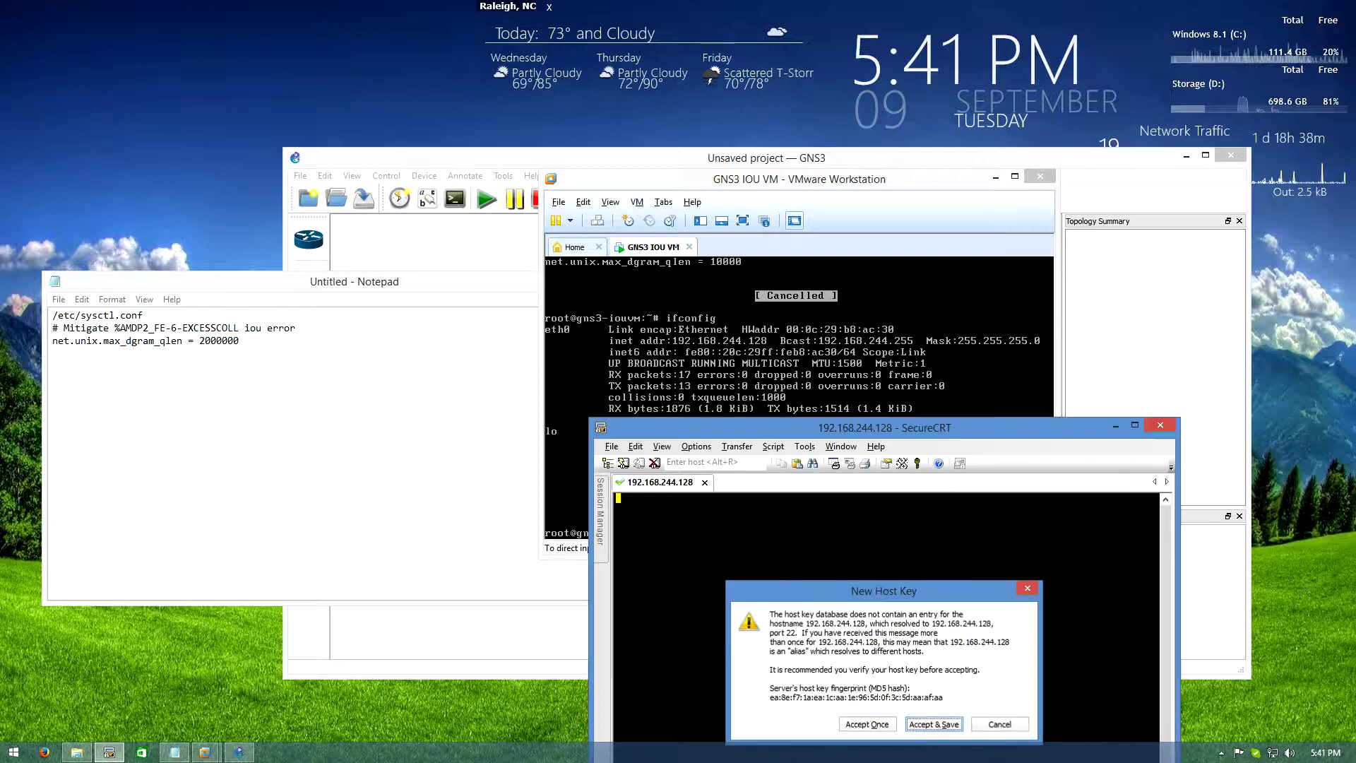
pyautogui.press('Return')
pyautogui.write('cisco')
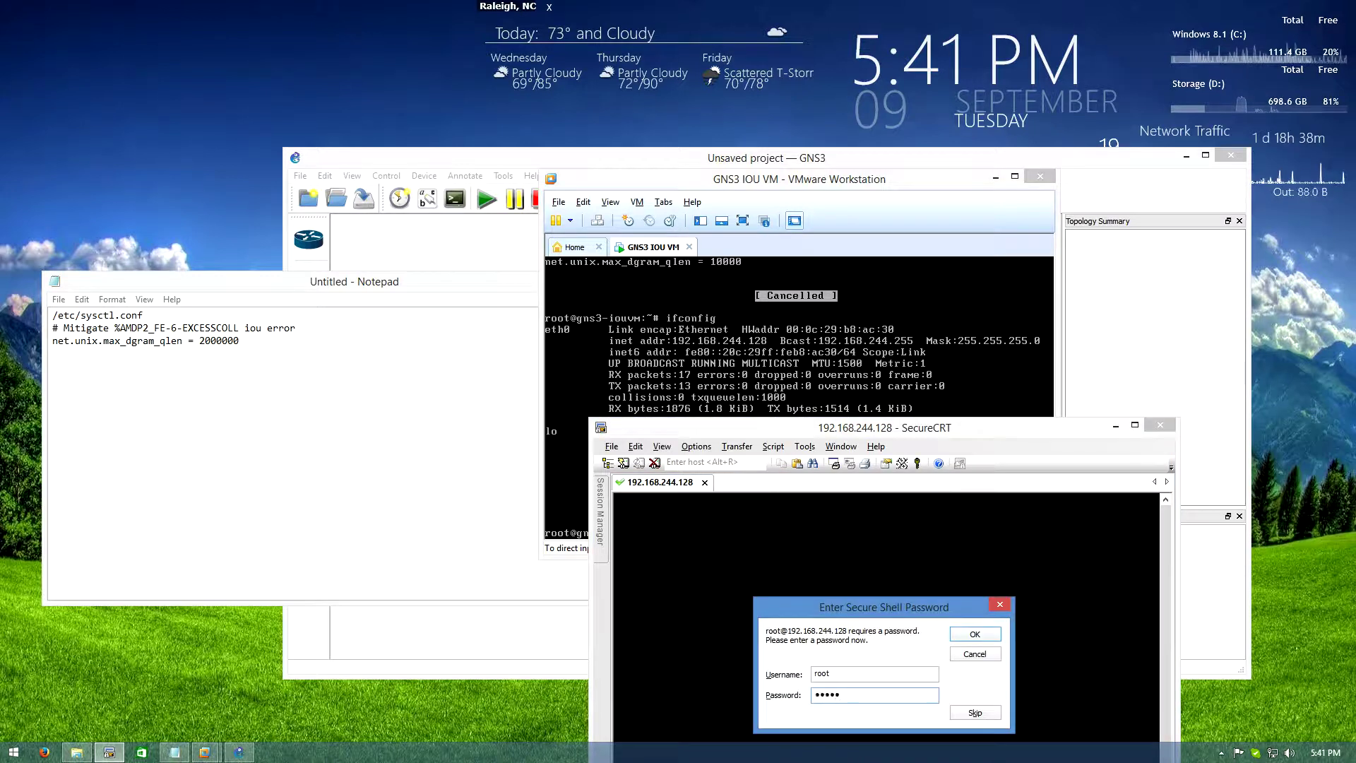
pyautogui.press('Return')
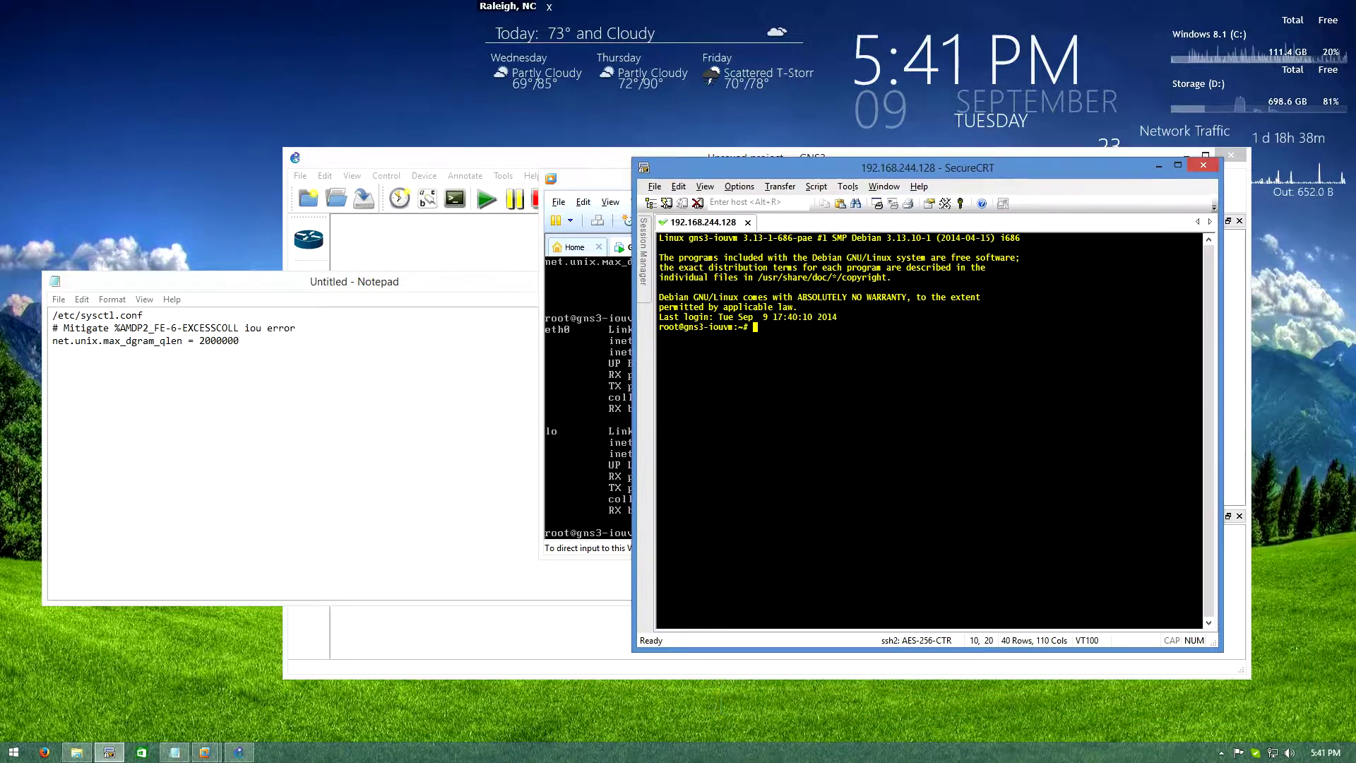
pyautogui.write('nano ')
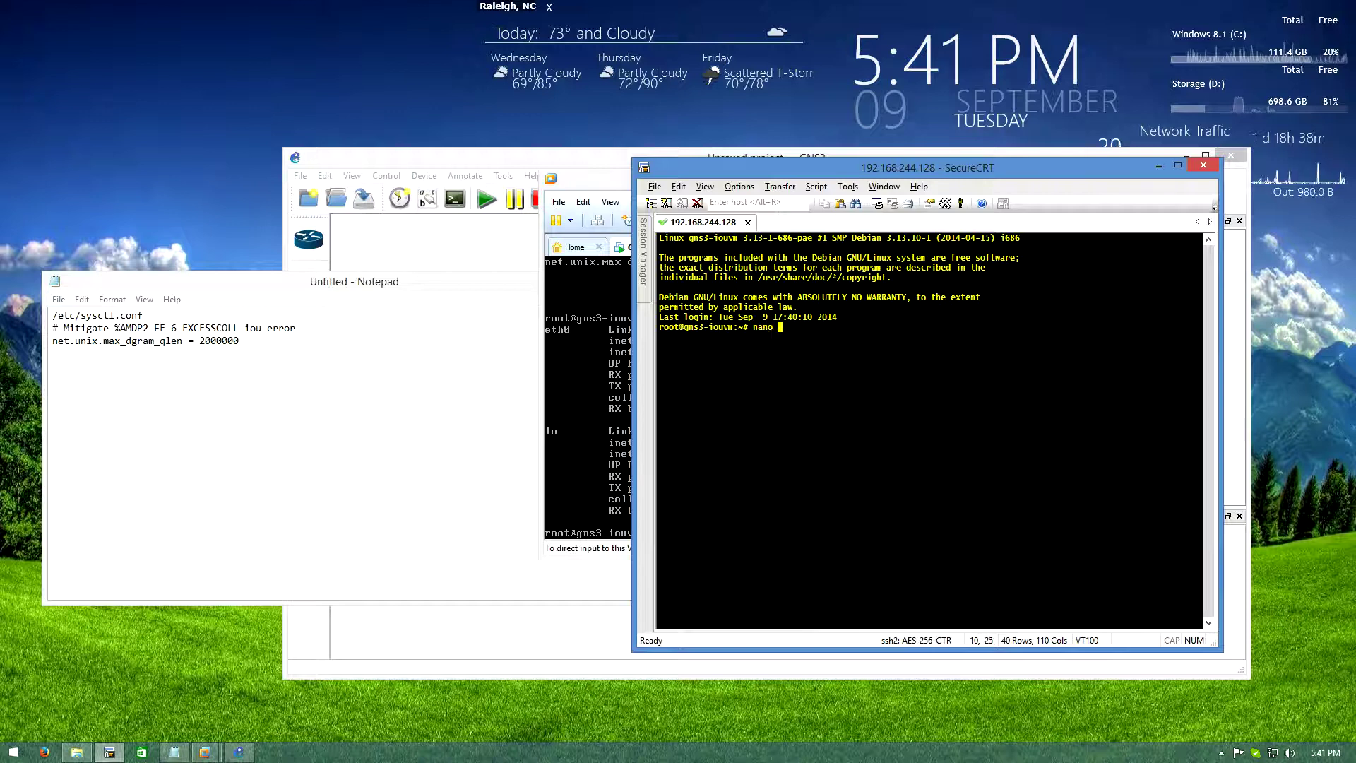
pyautogui.write('/etc/sys')
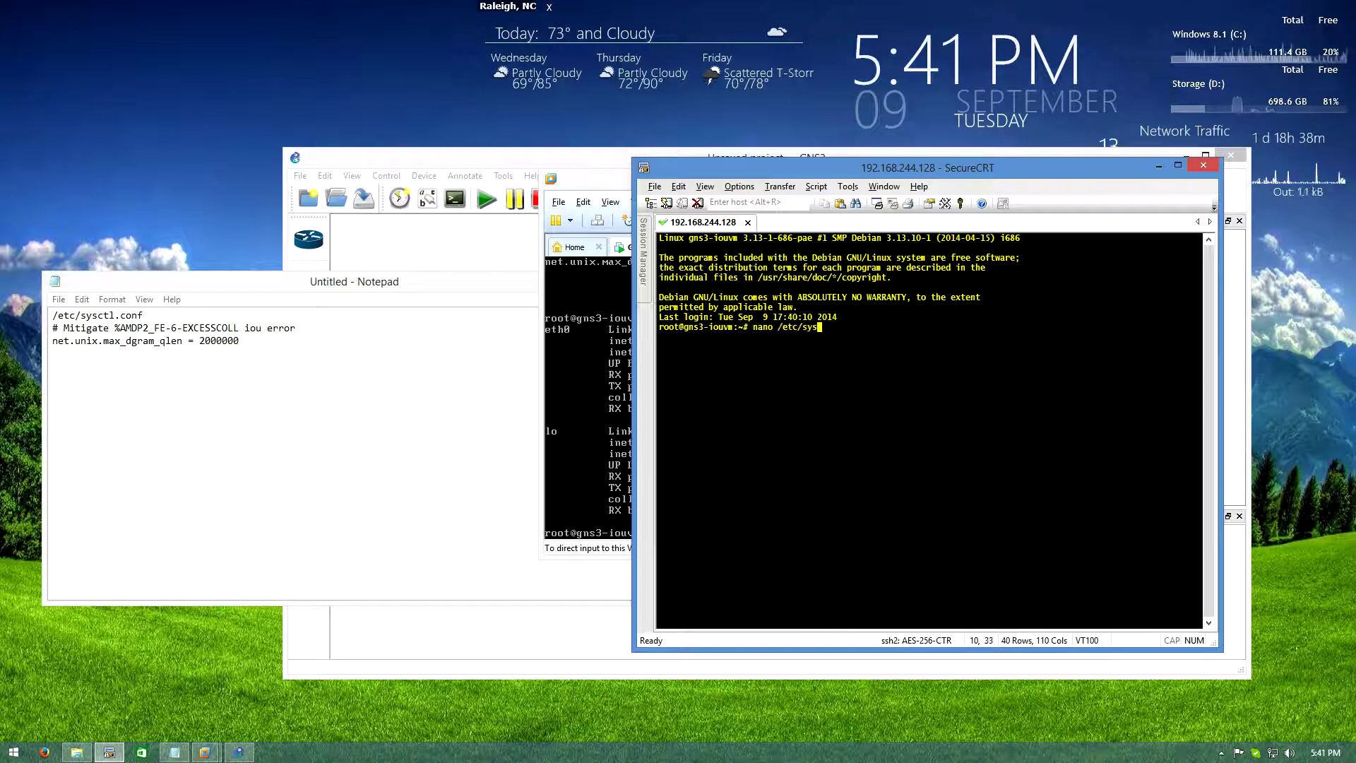
pyautogui.write('ctl.conf')
# Paste the net.unix.max_dgram_qlen = 2000000 lines from Notepad at the end of sysctl.conf and save
pyautogui.press('Return')
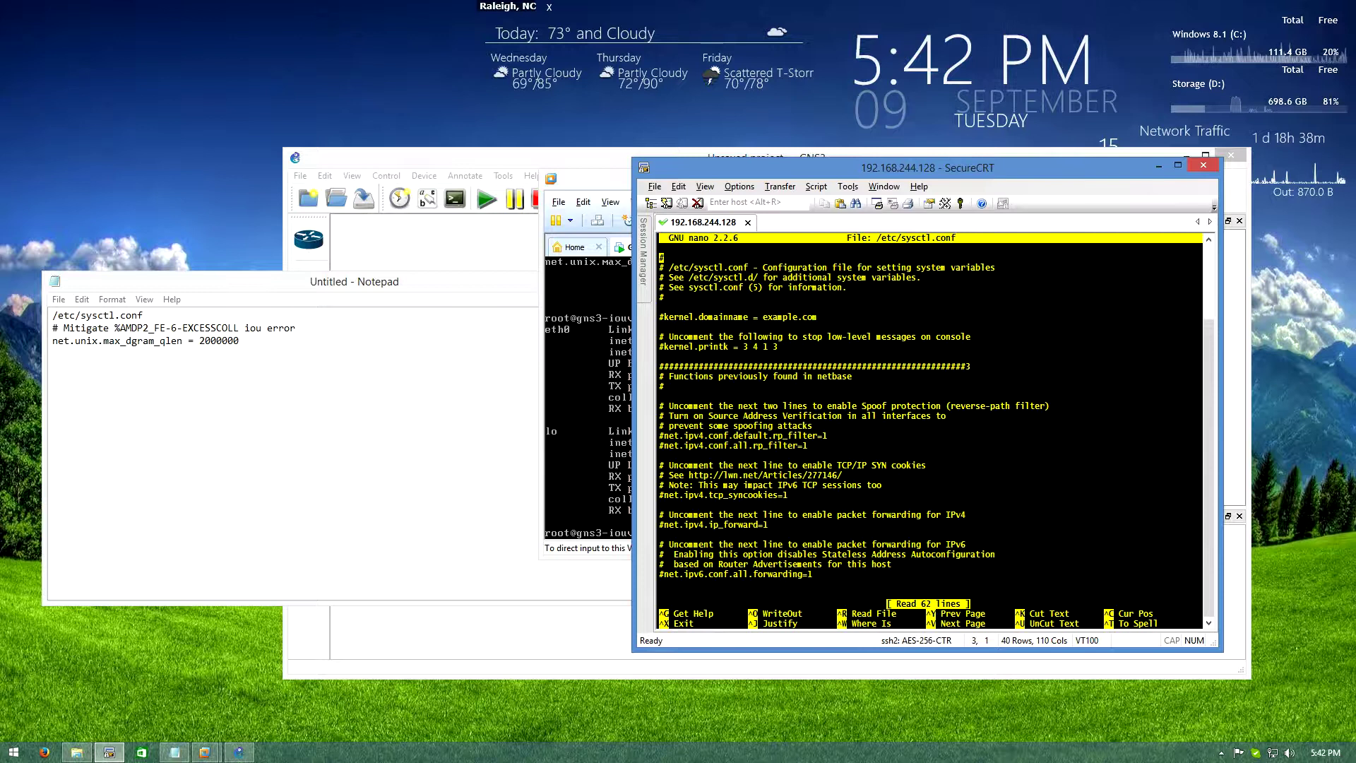
pyautogui.press('Down')
pyautogui.press('Down')
pyautogui.press('Down')
pyautogui.press('Down')
pyautogui.press('Down')
pyautogui.press('Down')
pyautogui.press('Down')
pyautogui.press('Down')
pyautogui.press('Down')
pyautogui.press('Down')
pyautogui.press('Down')
pyautogui.press('Down')
pyautogui.press('Down')
pyautogui.press('Down')
pyautogui.press('Down')
pyautogui.press('Down')
pyautogui.press('Down')
pyautogui.press('Down')
pyautogui.press('Down')
pyautogui.press('Down')
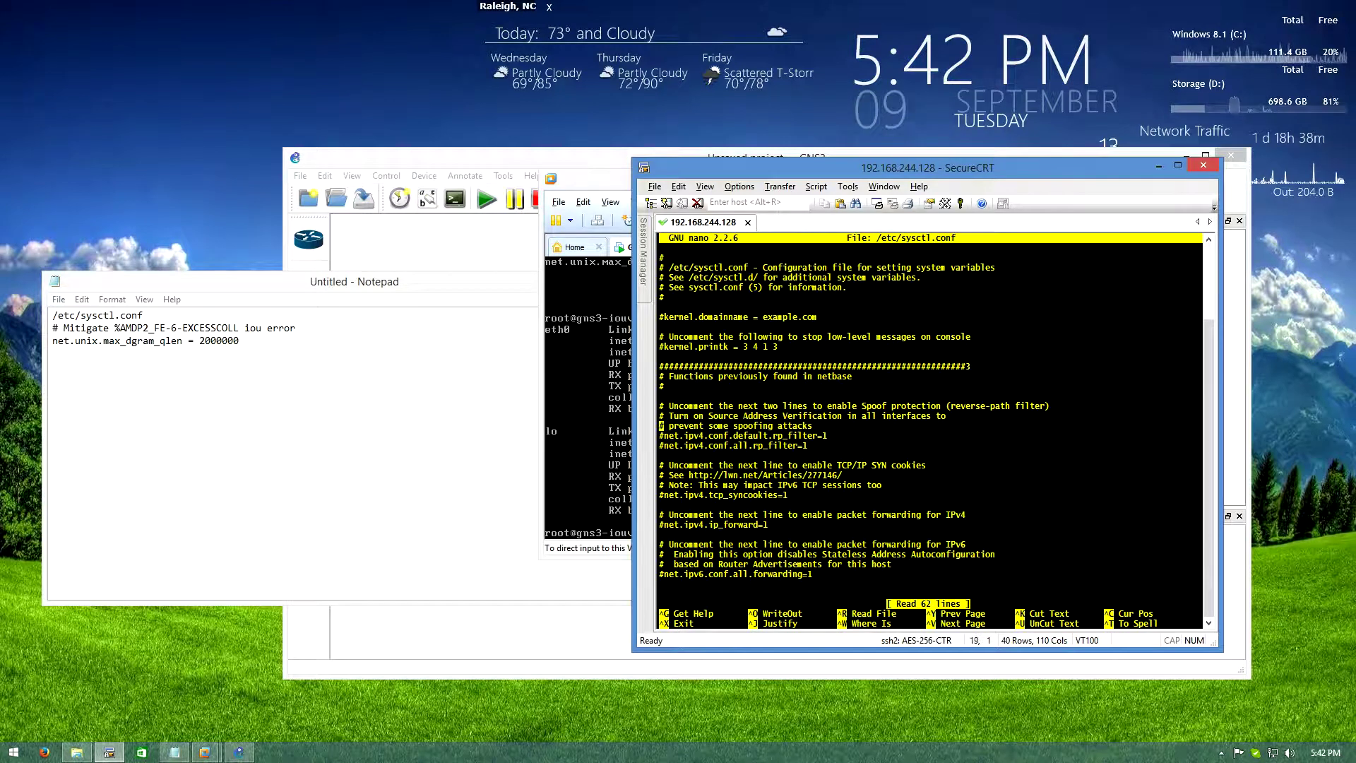
pyautogui.press('Down')
pyautogui.press('Down')
pyautogui.press('Down')
pyautogui.press('Down')
pyautogui.press('Down')
pyautogui.press('Down')
pyautogui.press('Down')
pyautogui.press('Down')
pyautogui.press('Down')
pyautogui.press('Down')
pyautogui.press('Down')
pyautogui.press('Down')
pyautogui.press('Down')
pyautogui.press('Down')
pyautogui.press('Down')
pyautogui.press('Down')
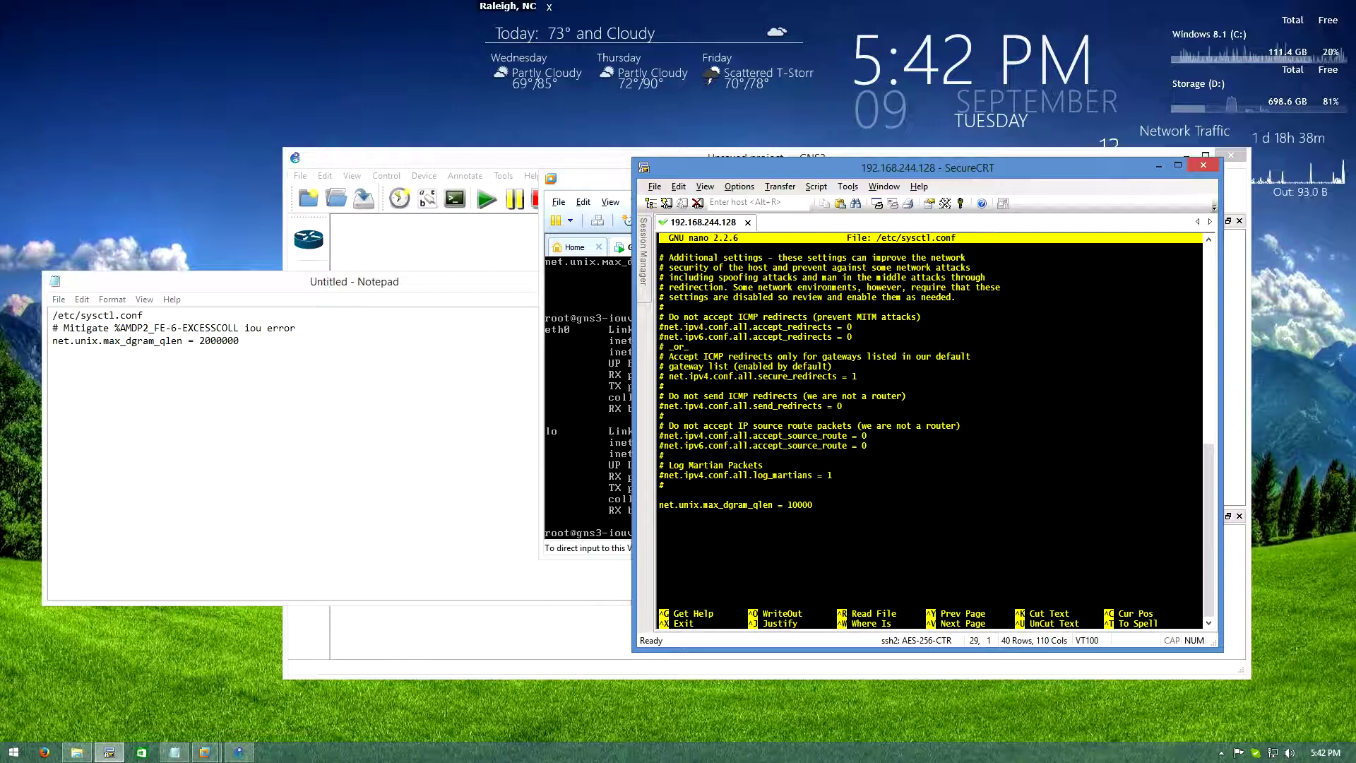
pyautogui.moveTo(240, 341); pyautogui.dragTo(52, 328)
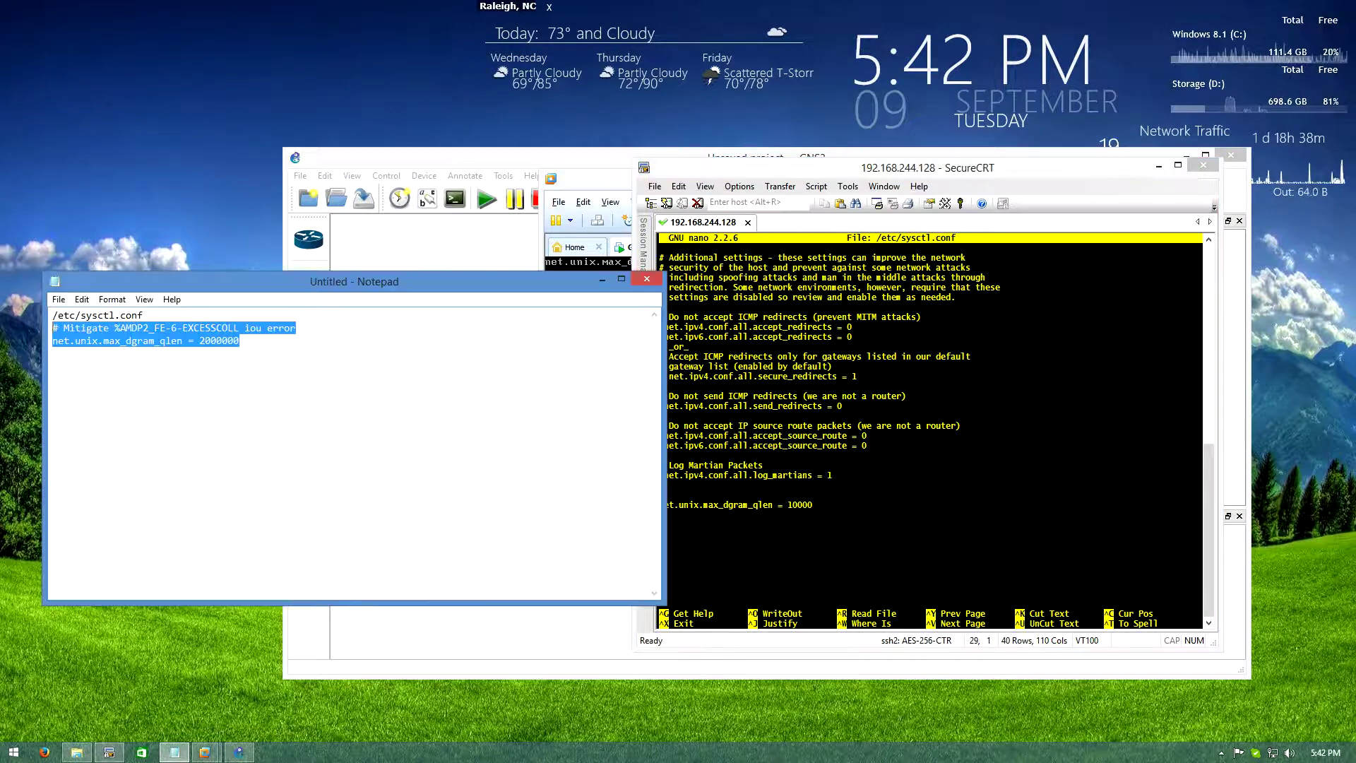
pyautogui.hotkey('ctrl', 'c')
pyautogui.hotkey('alt', 'Tab')
pyautogui.press('shift+Insert')
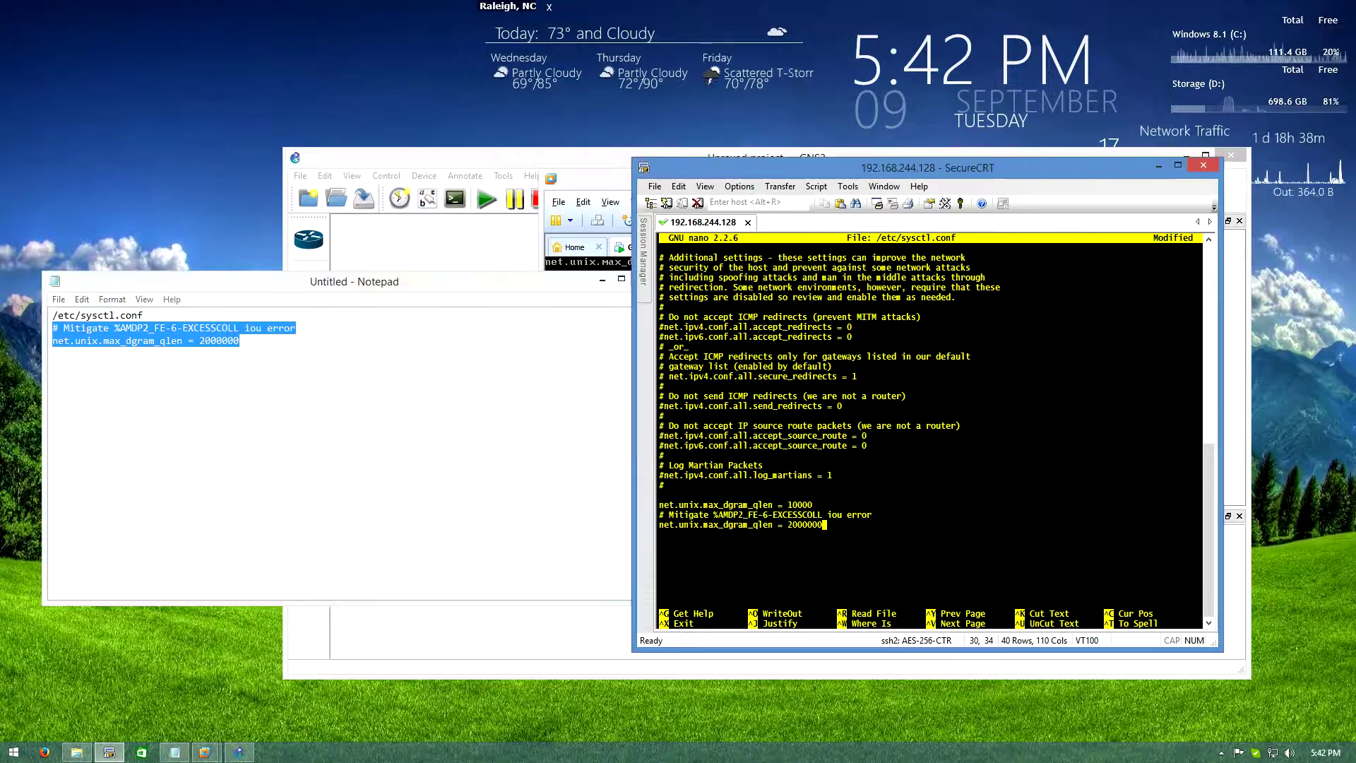
pyautogui.hotkey('ctrl', 'x')
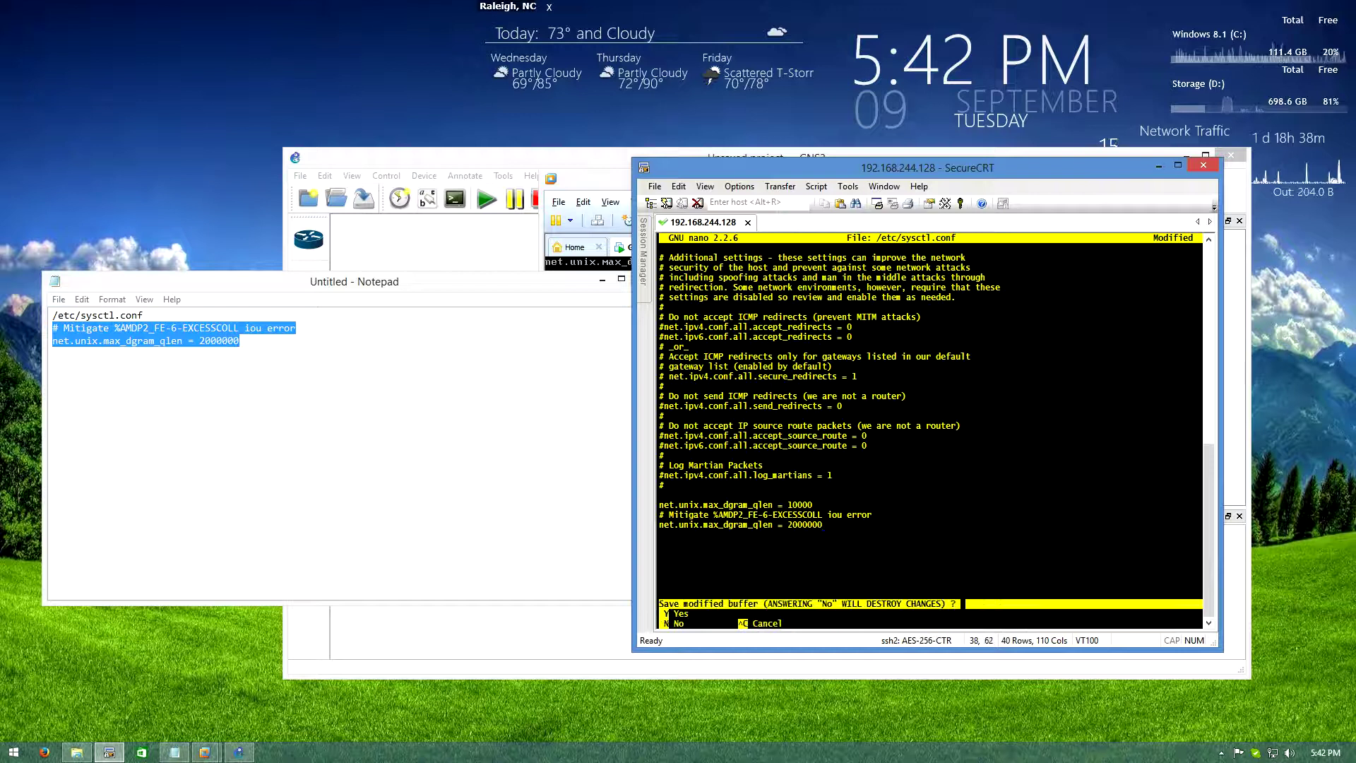
pyautogui.press('y')
pyautogui.press('Return')
# Run reboot to restart the IOU VM
pyautogui.press('Return')
pyautogui.press('Return')
pyautogui.press('Return')
pyautogui.write('rebiot')
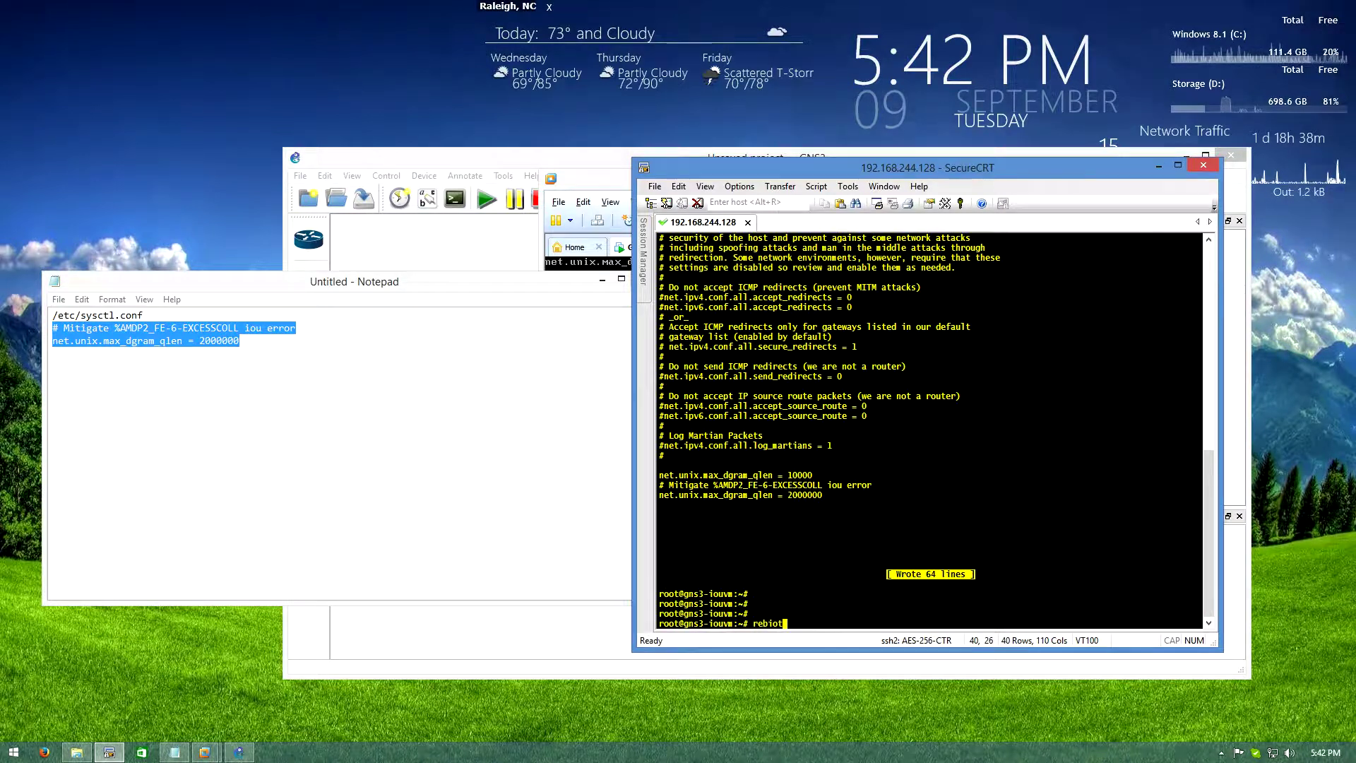
pyautogui.press('BackSpace')
pyautogui.press('BackSpace')
pyautogui.press('BackSpace')
pyautogui.write('oot')
pyautogui.press('Return')
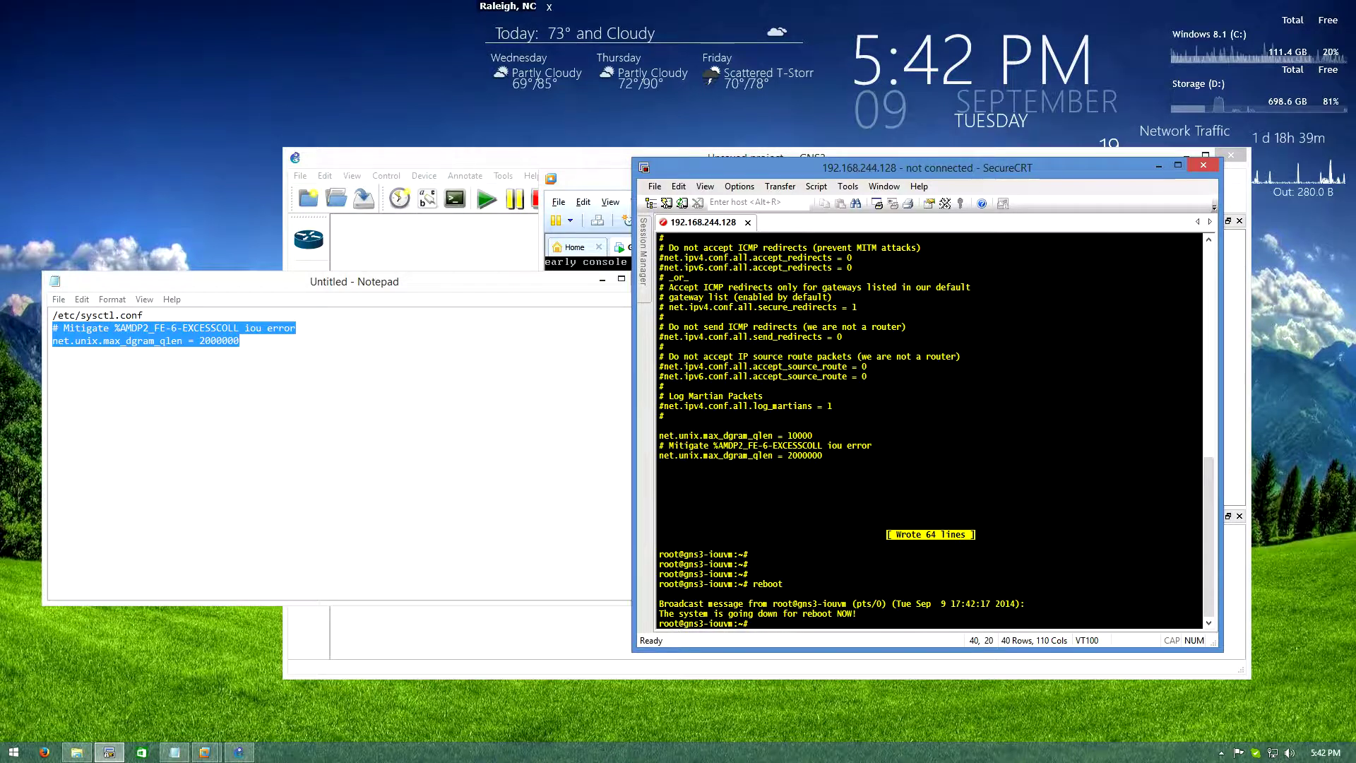
# Check that the rebooted VM console is back at its login prompt
pyautogui.hotkey('alt', 'Tab')
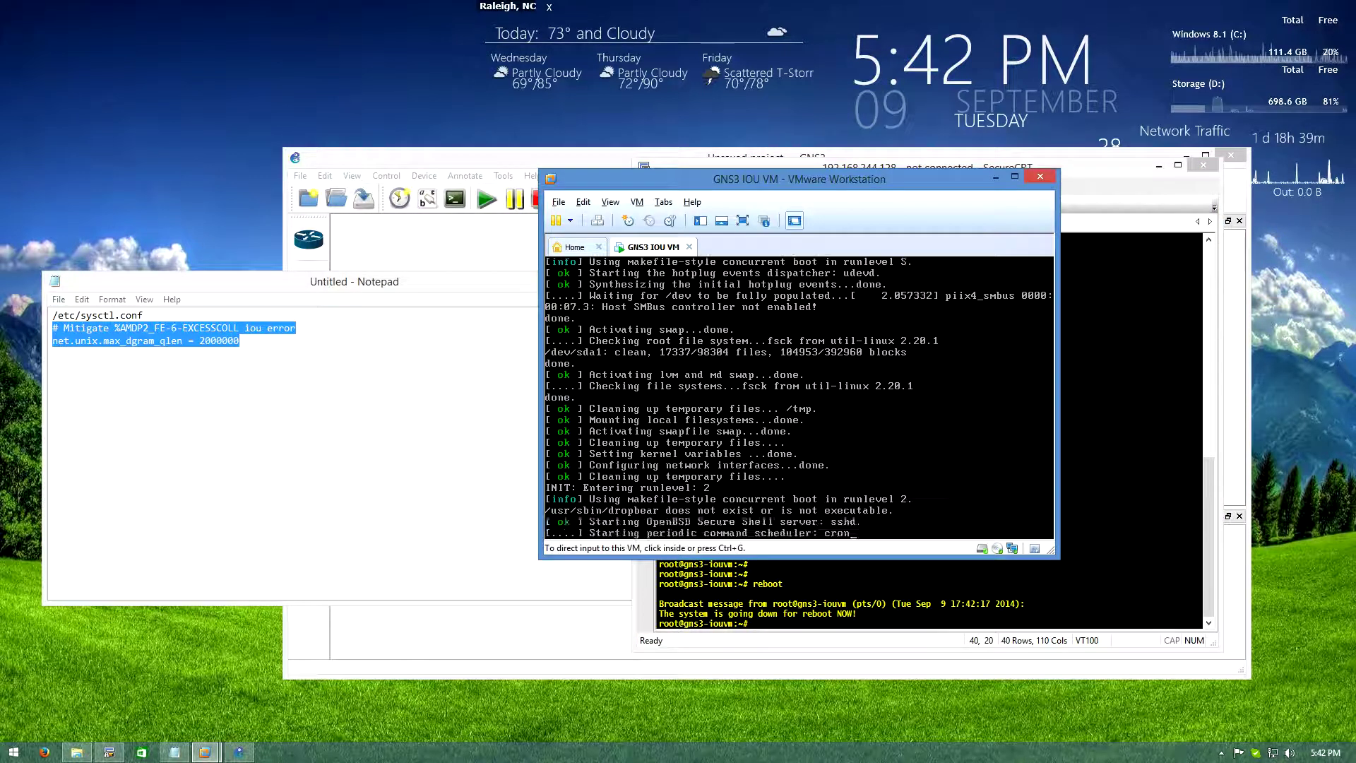
pyautogui.hotkey('ctrl', 'g')
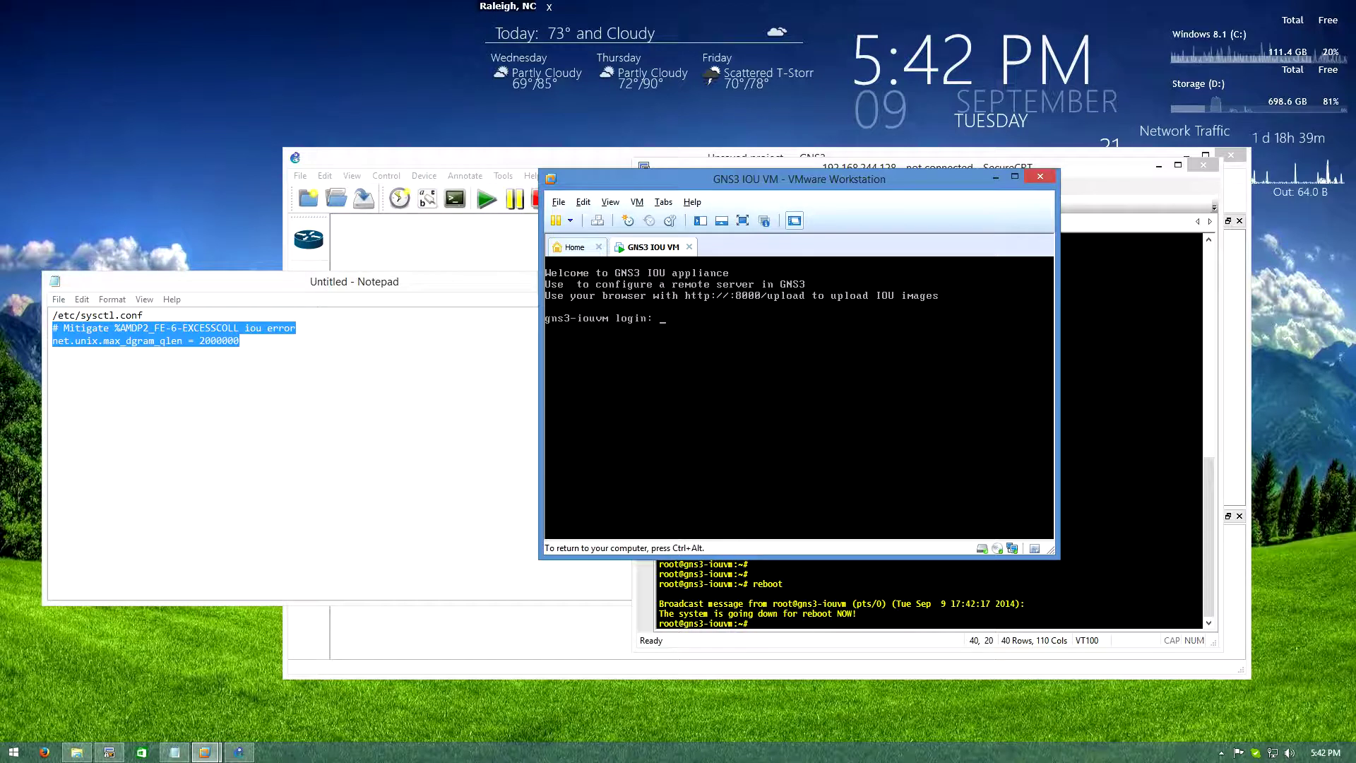
pyautogui.write('r')
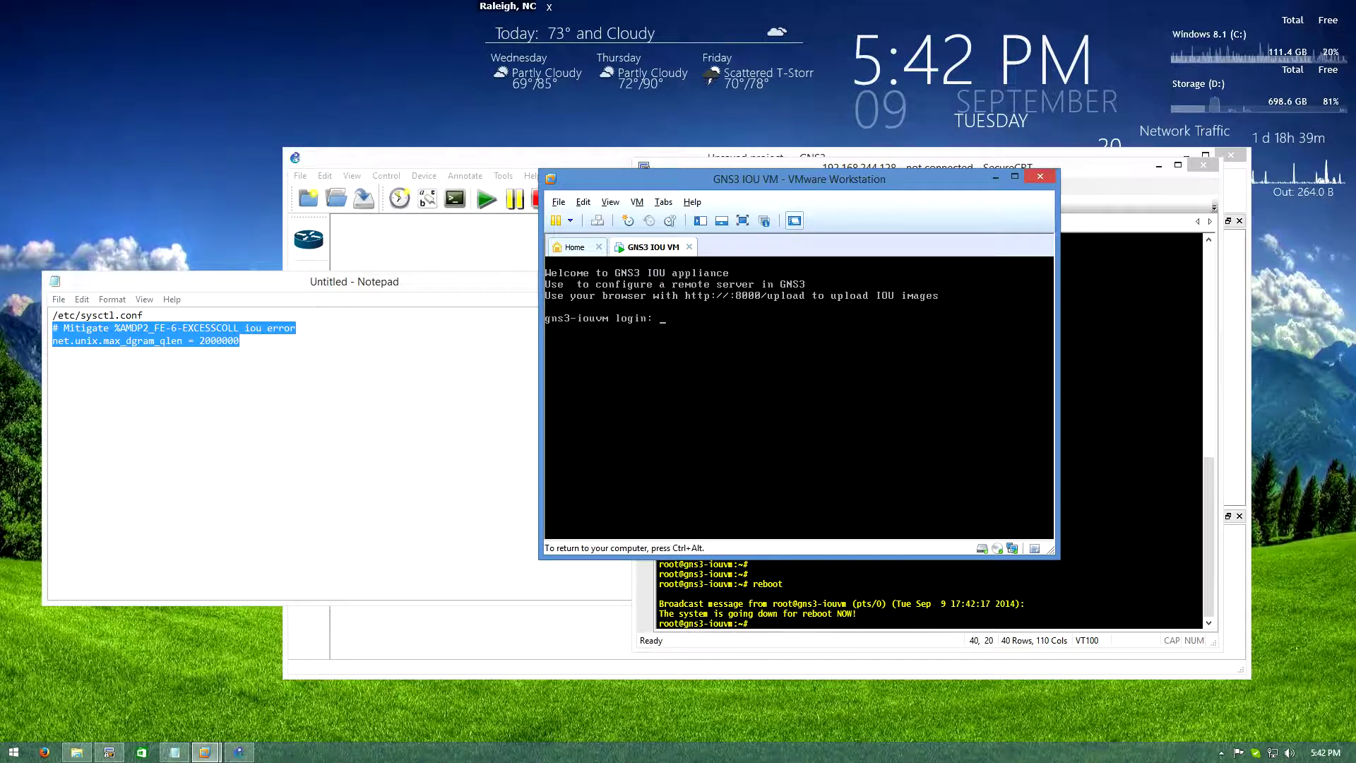
pyautogui.hotkey('ctrl', 'alt')
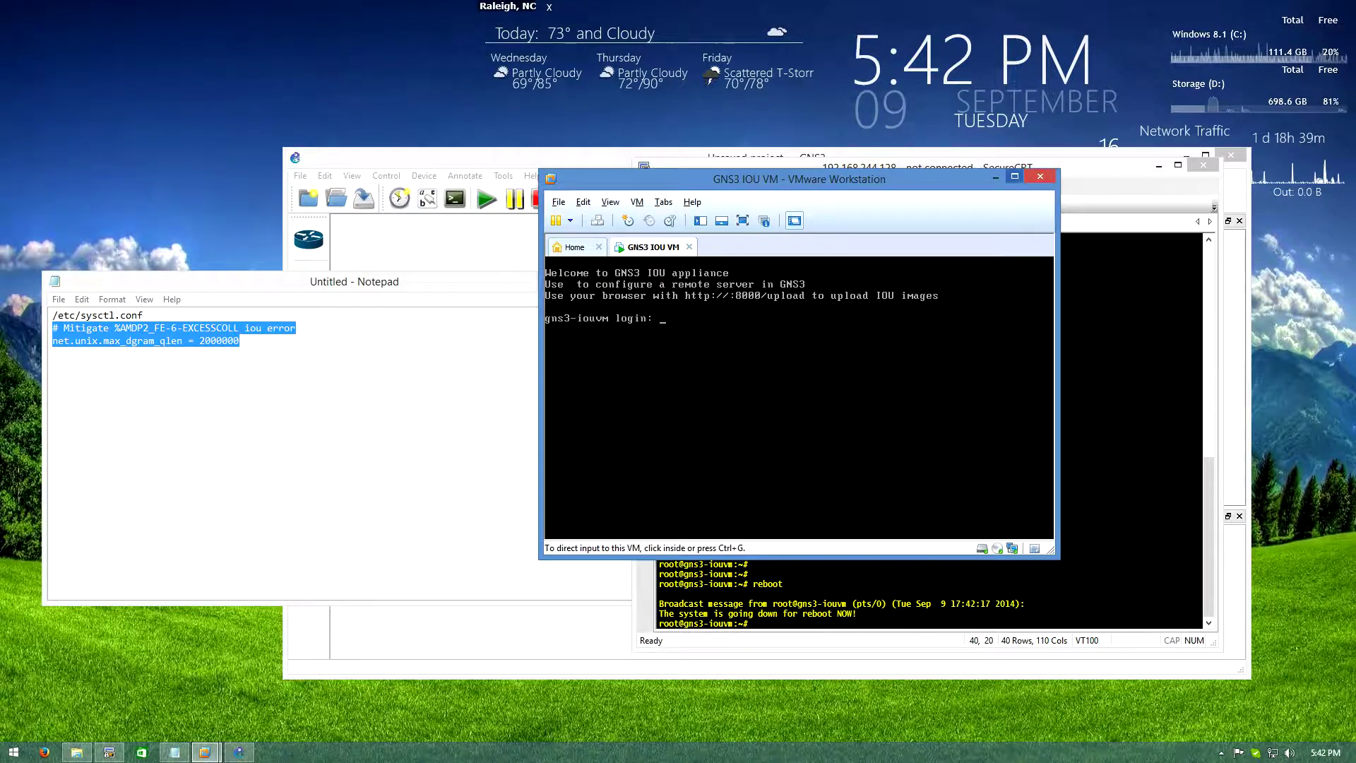
# Dismiss SecureCRT's SSH reconnect password prompt and close the terminal to reveal GNS3
pyautogui.hotkey('alt', 'Tab')
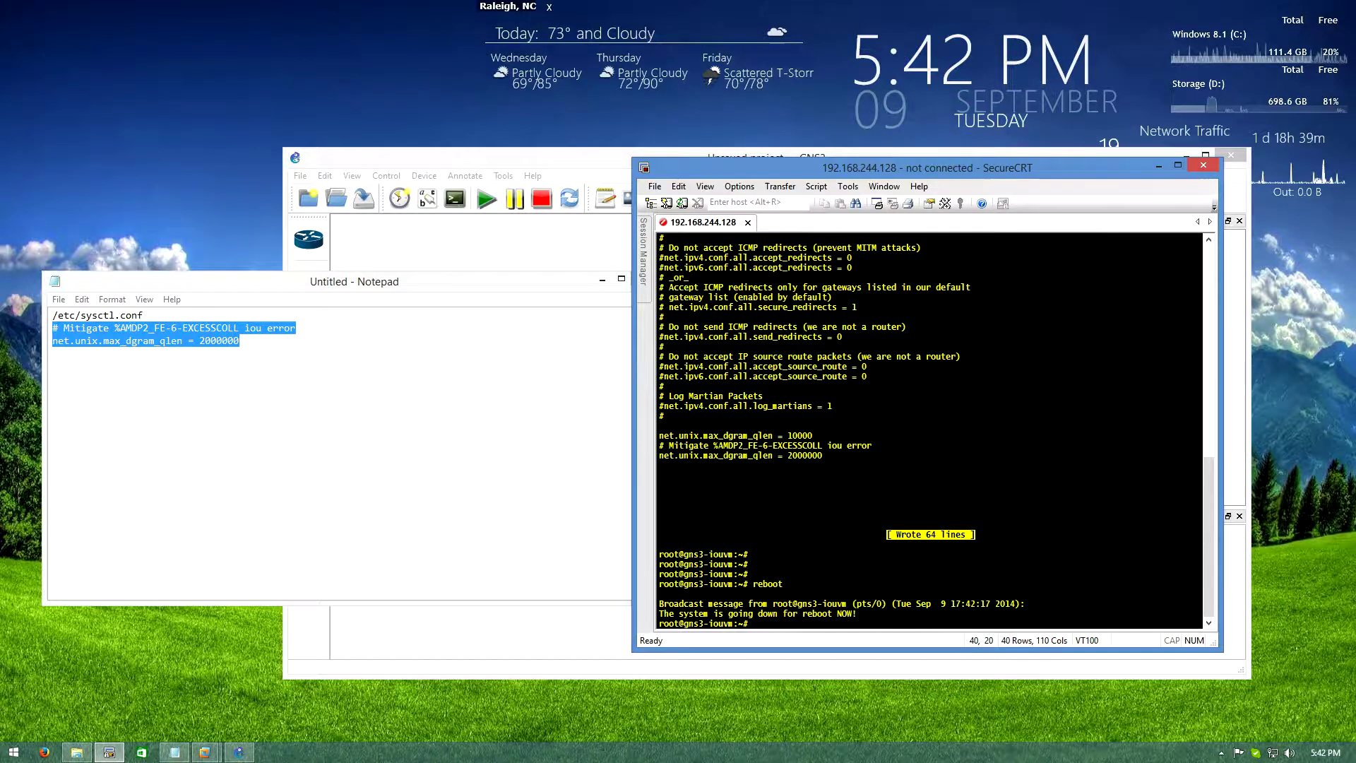
pyautogui.press('Return')
pyautogui.press('Escape')
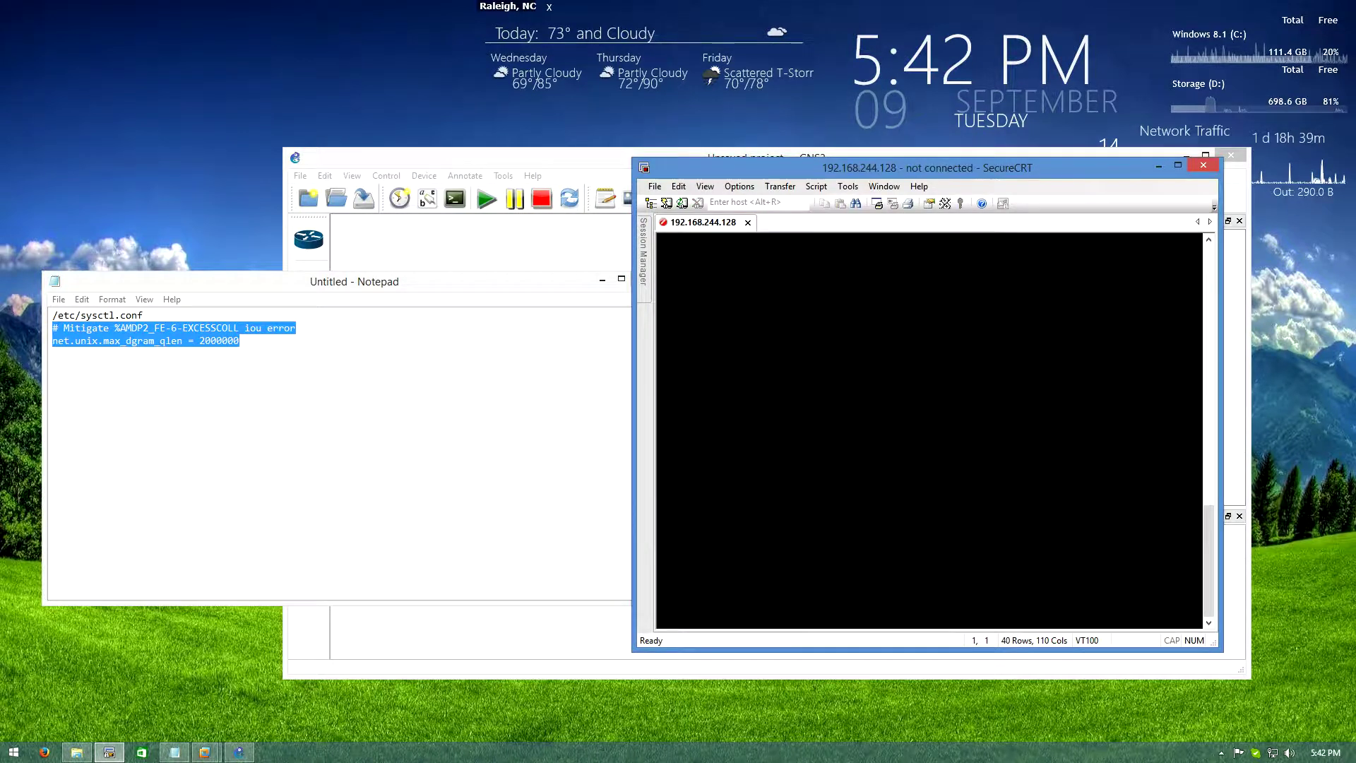
pyautogui.hotkey('alt', 'F4')
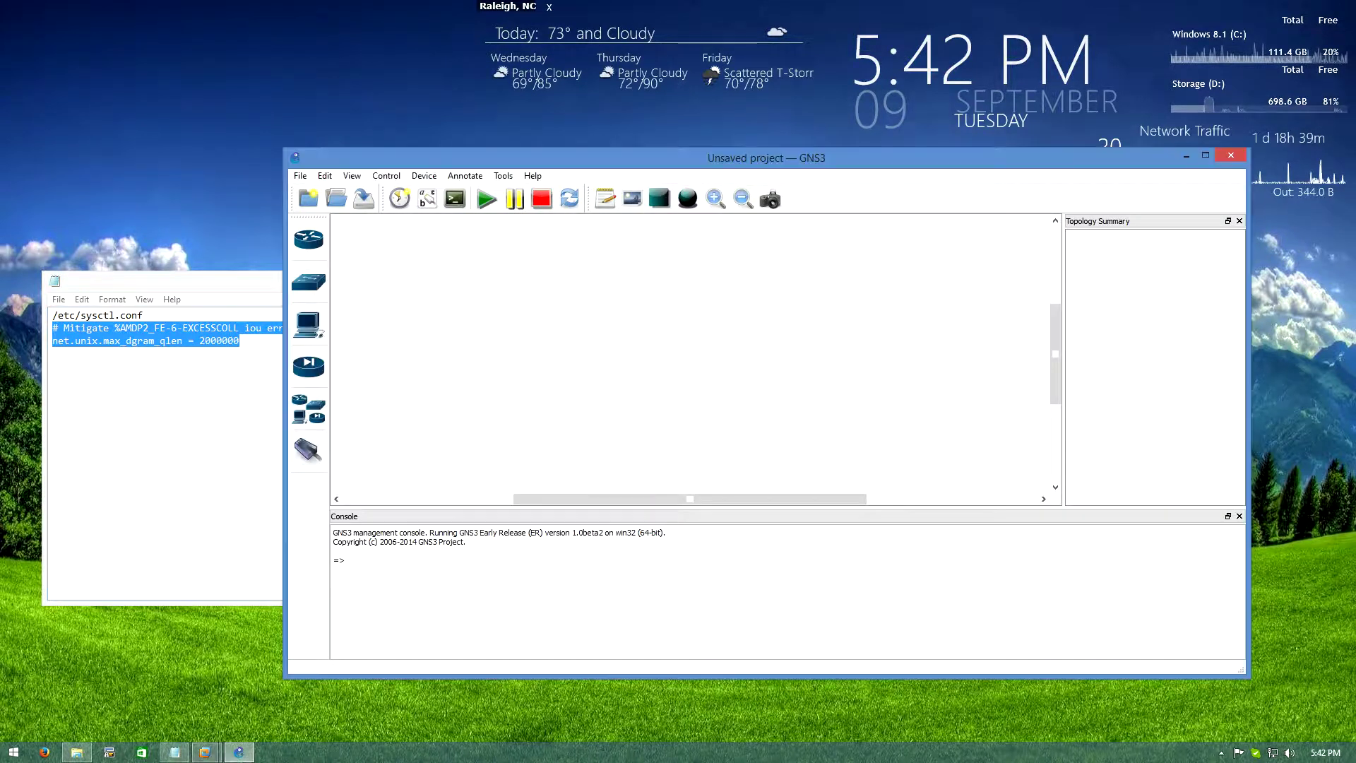
pyautogui.rightClick(43, 751)
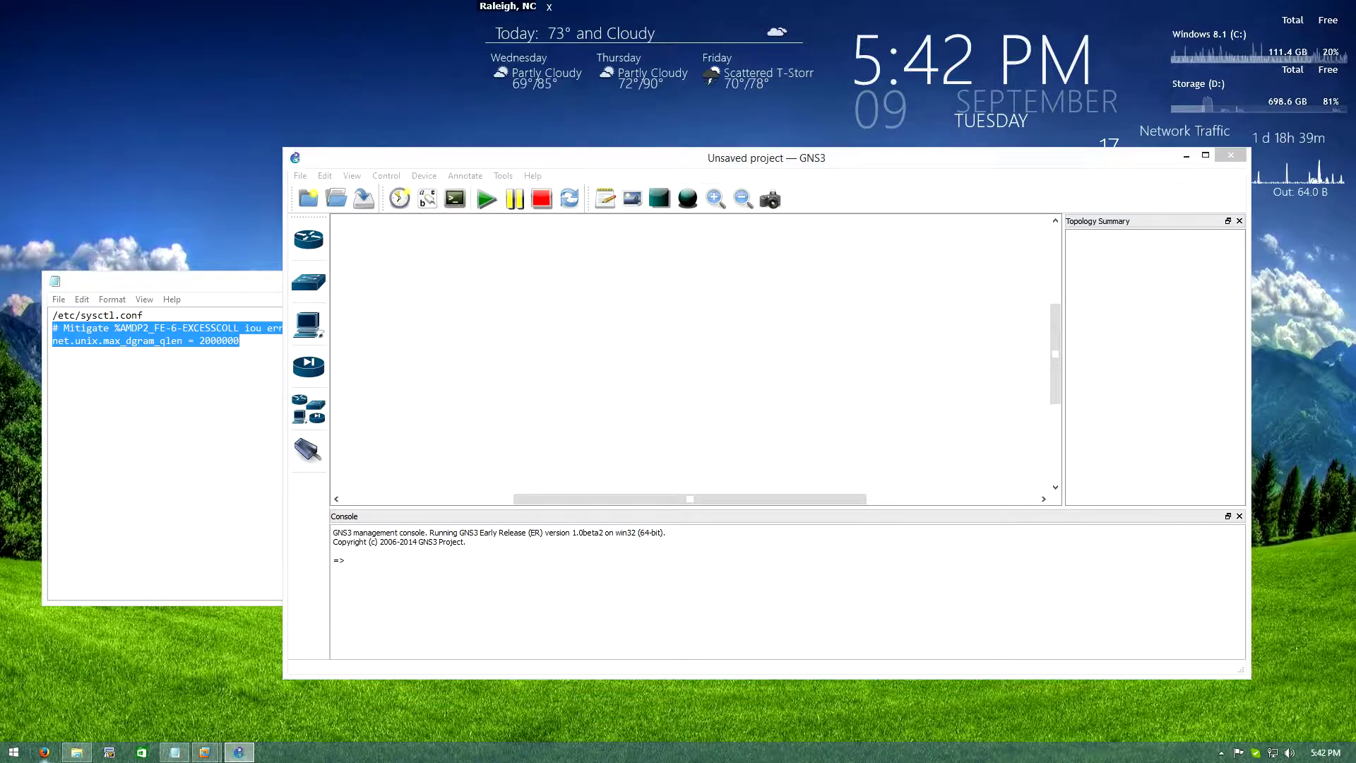
pyautogui.click(65, 668)
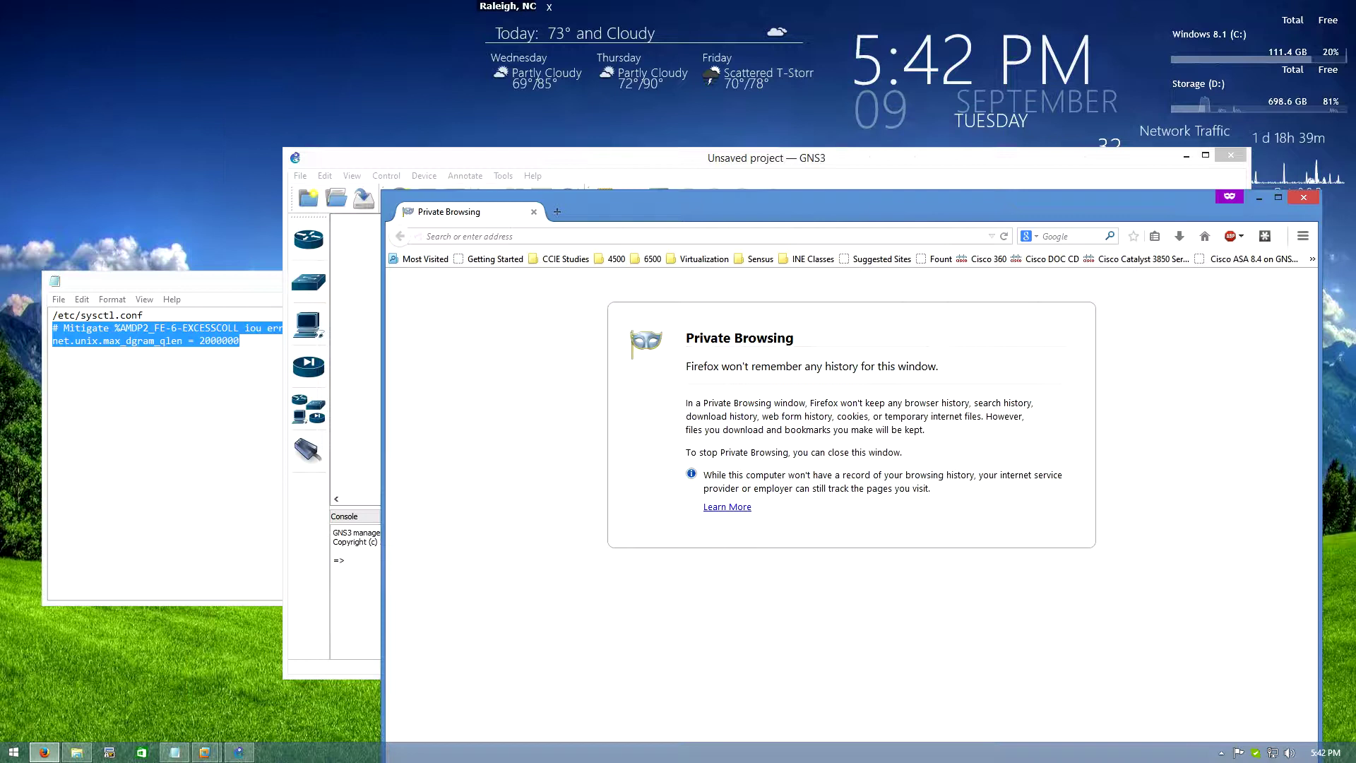
pyautogui.write('http://')
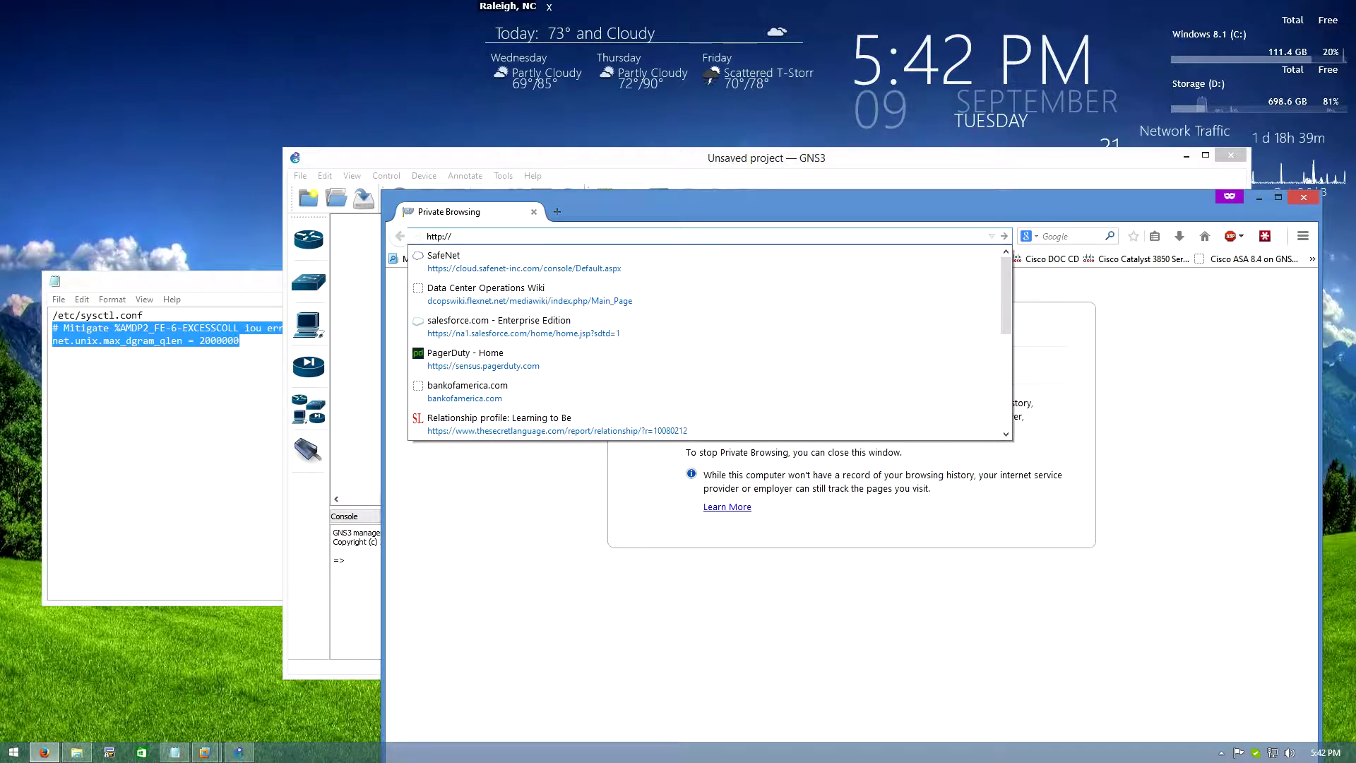
pyautogui.write('192.168.244.128:')
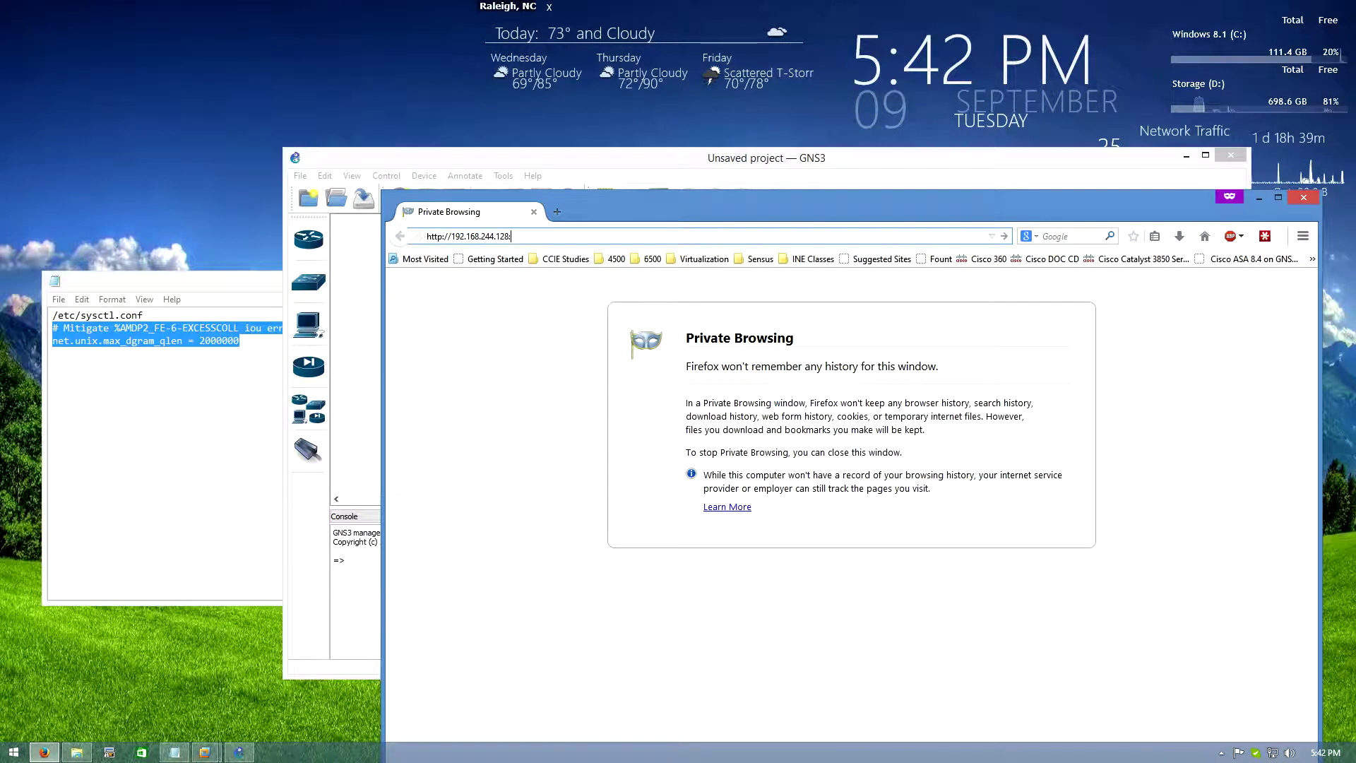
pyautogui.write('8')
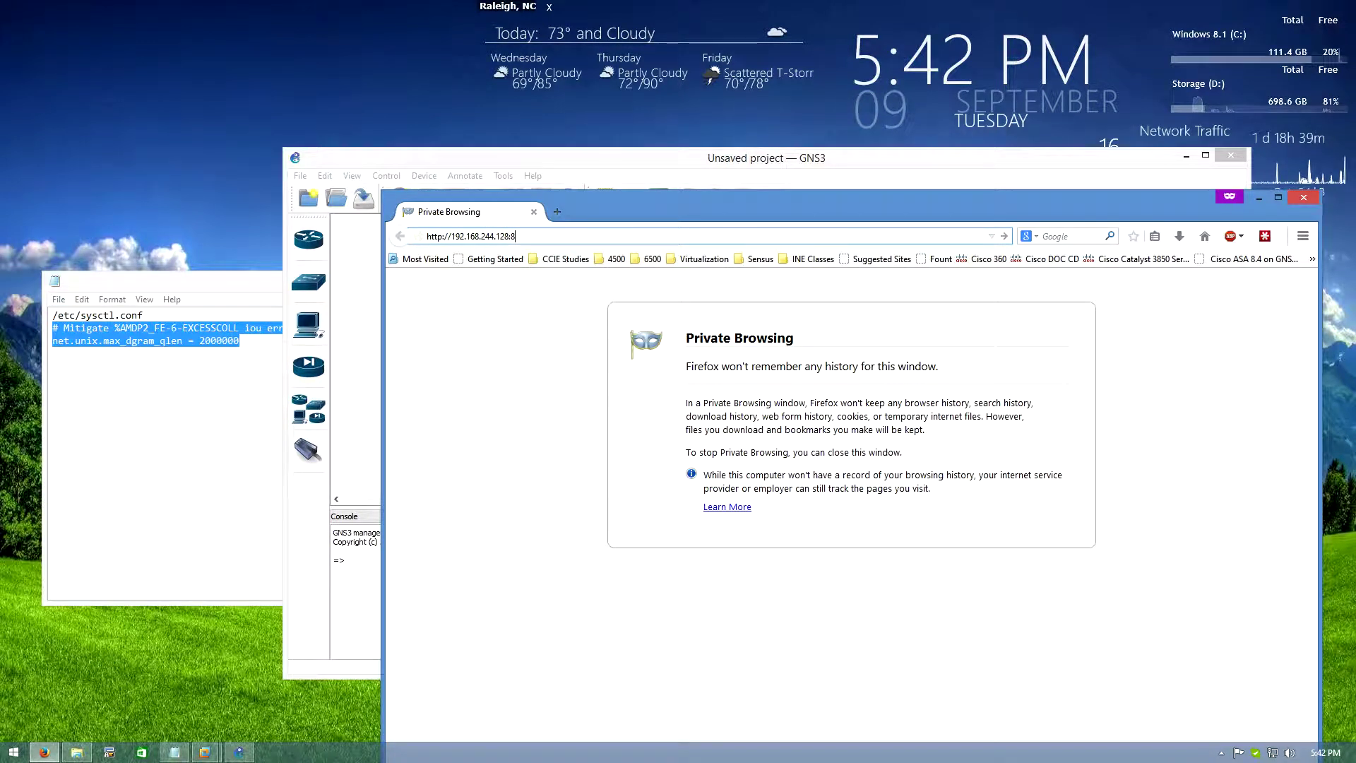
pyautogui.write('000/')
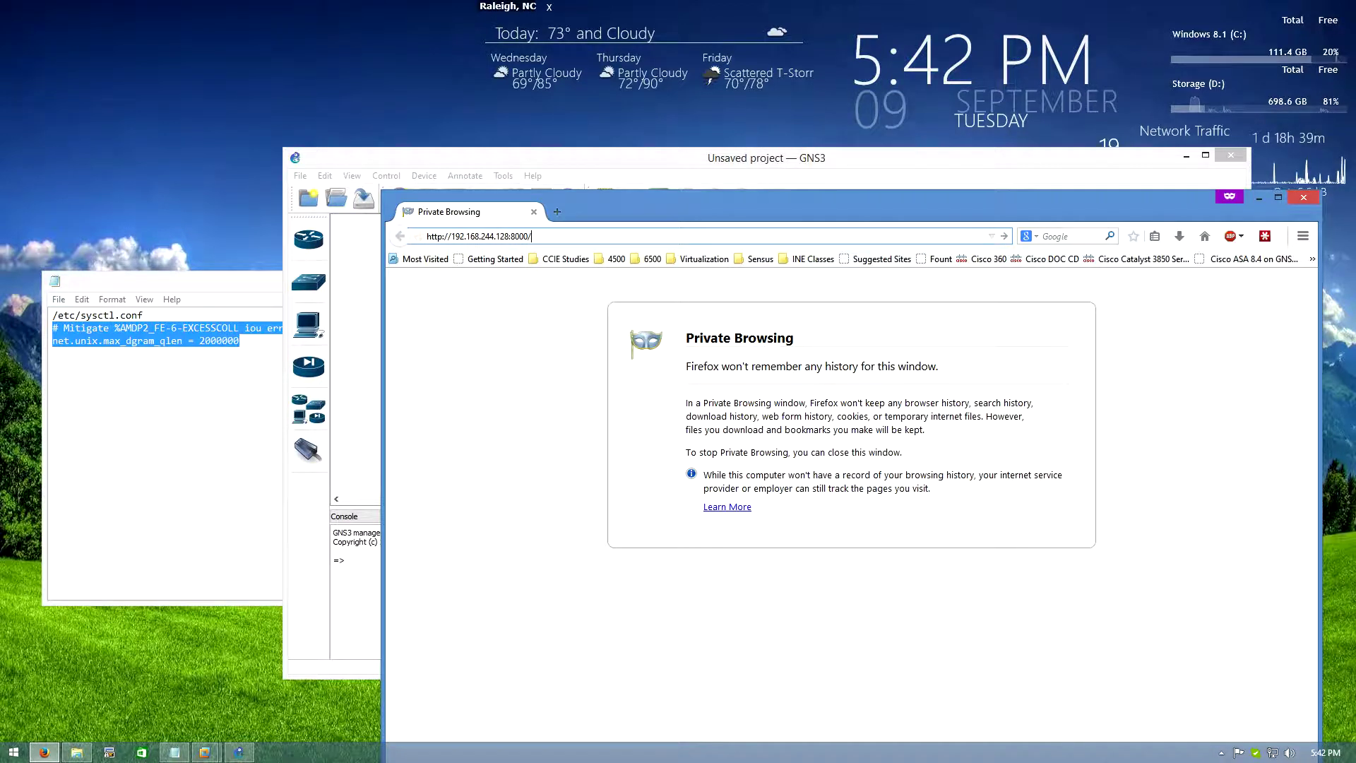
pyautogui.write('upload')
# On the IOU upload page, choose the L2 ipbasek9 15.1e image from Google Drive > GNS3 > IOU
pyautogui.press('Return')
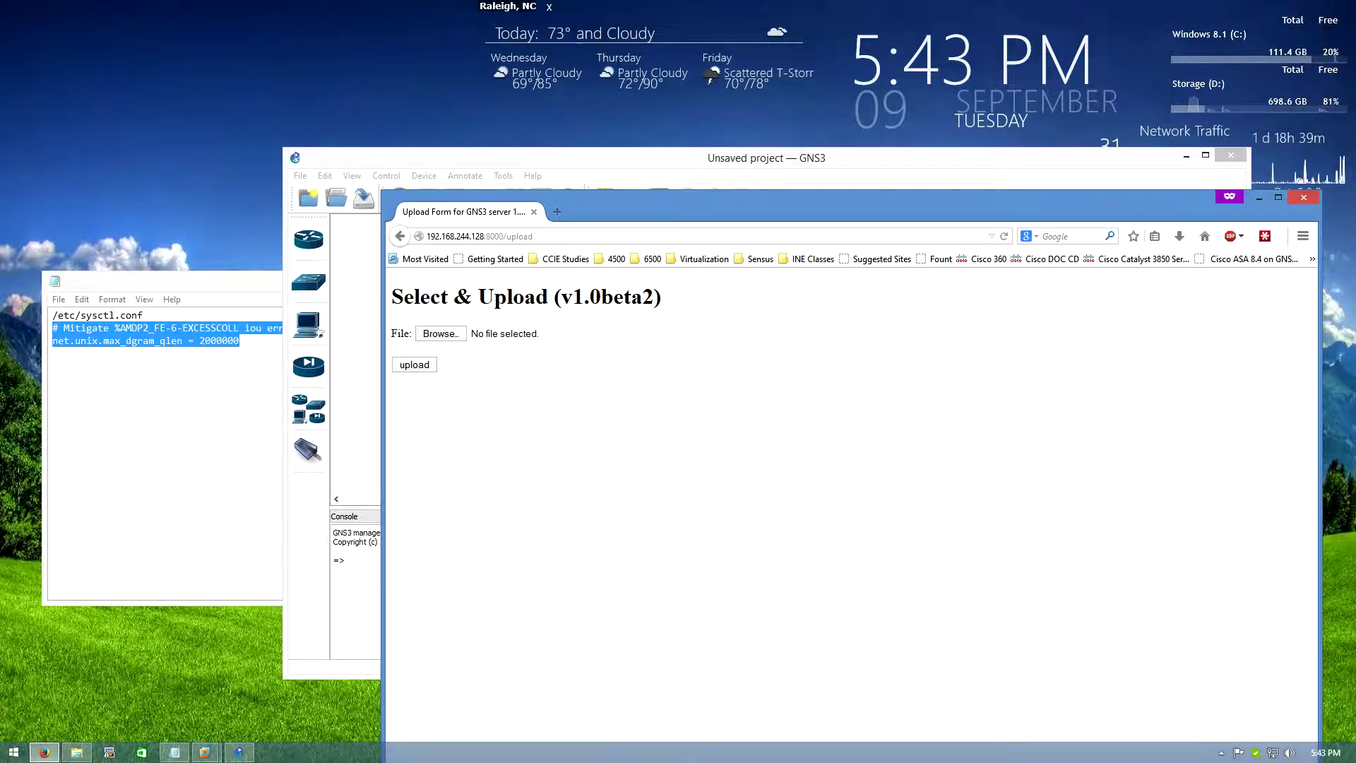
pyautogui.click(440, 333)
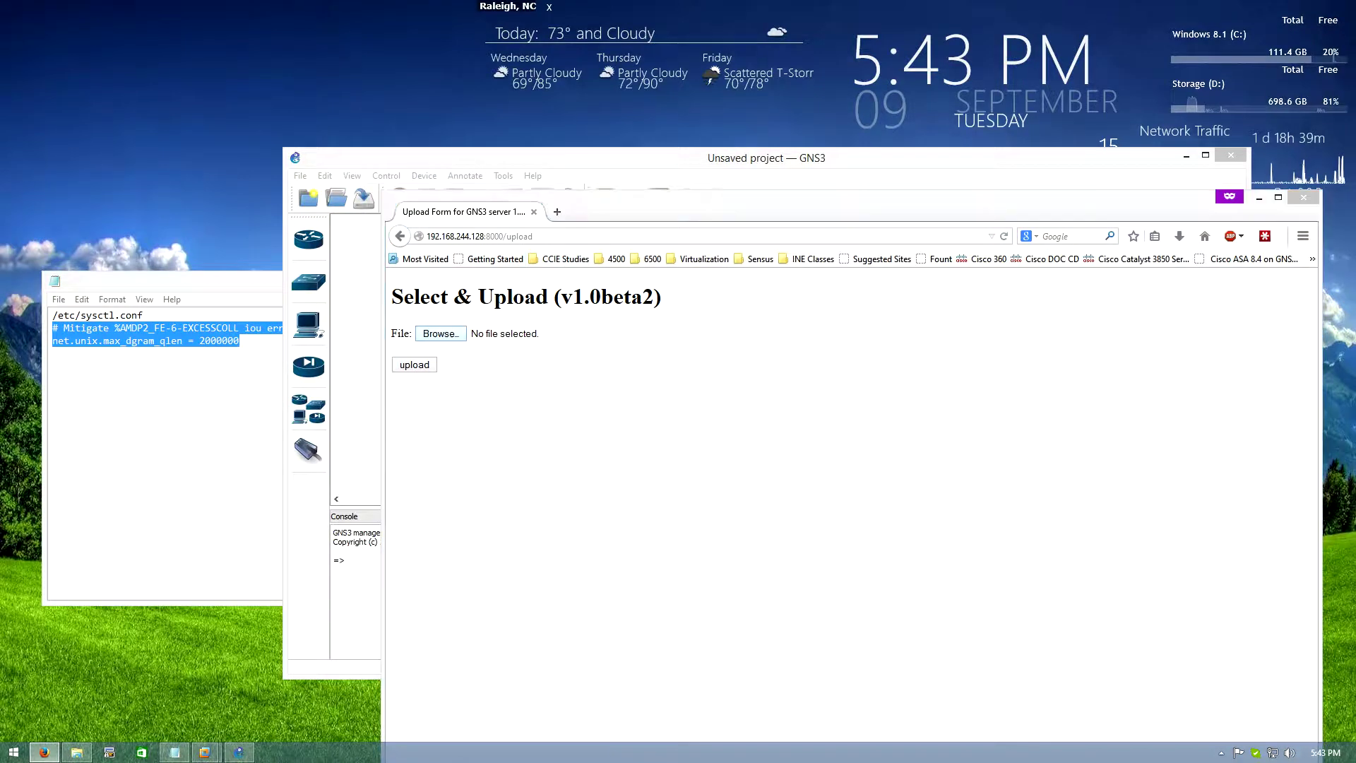
pyautogui.click(450, 332)
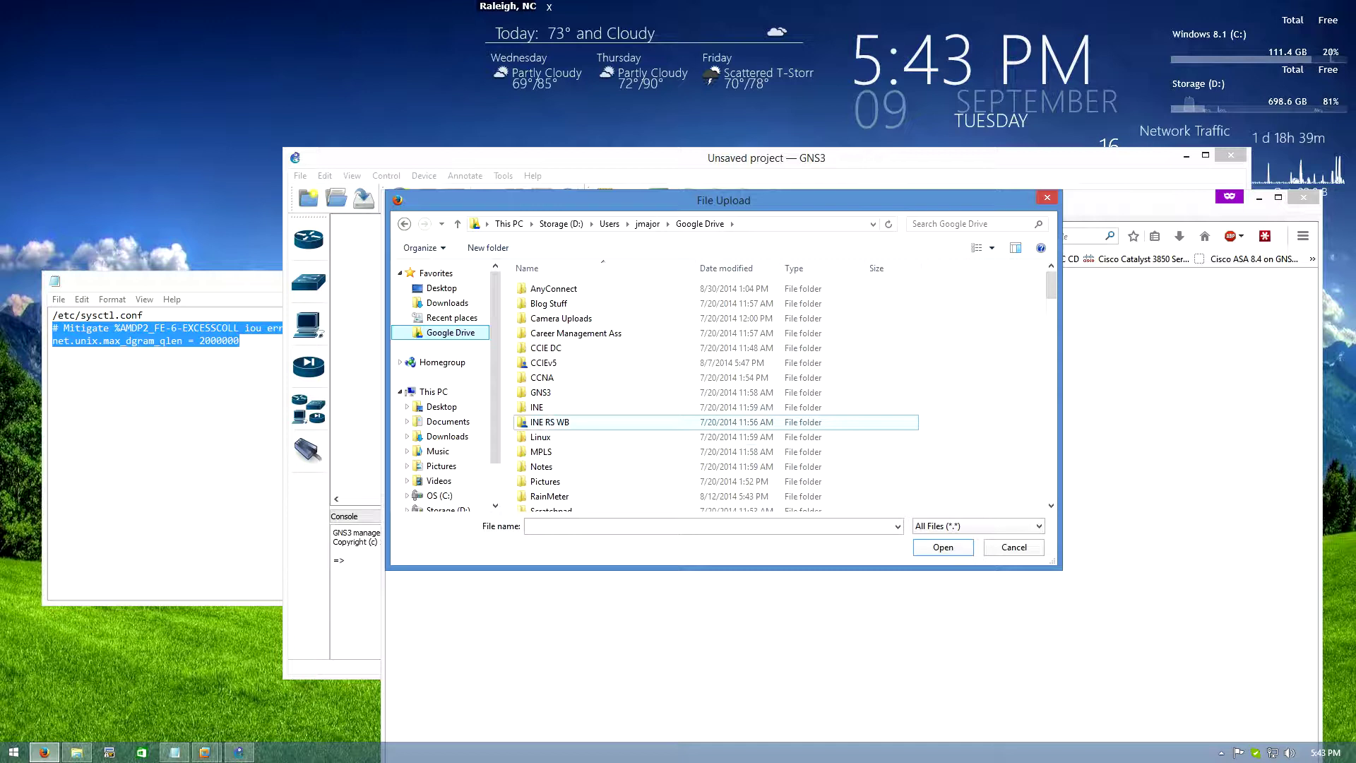
pyautogui.doubleClick(540, 392)
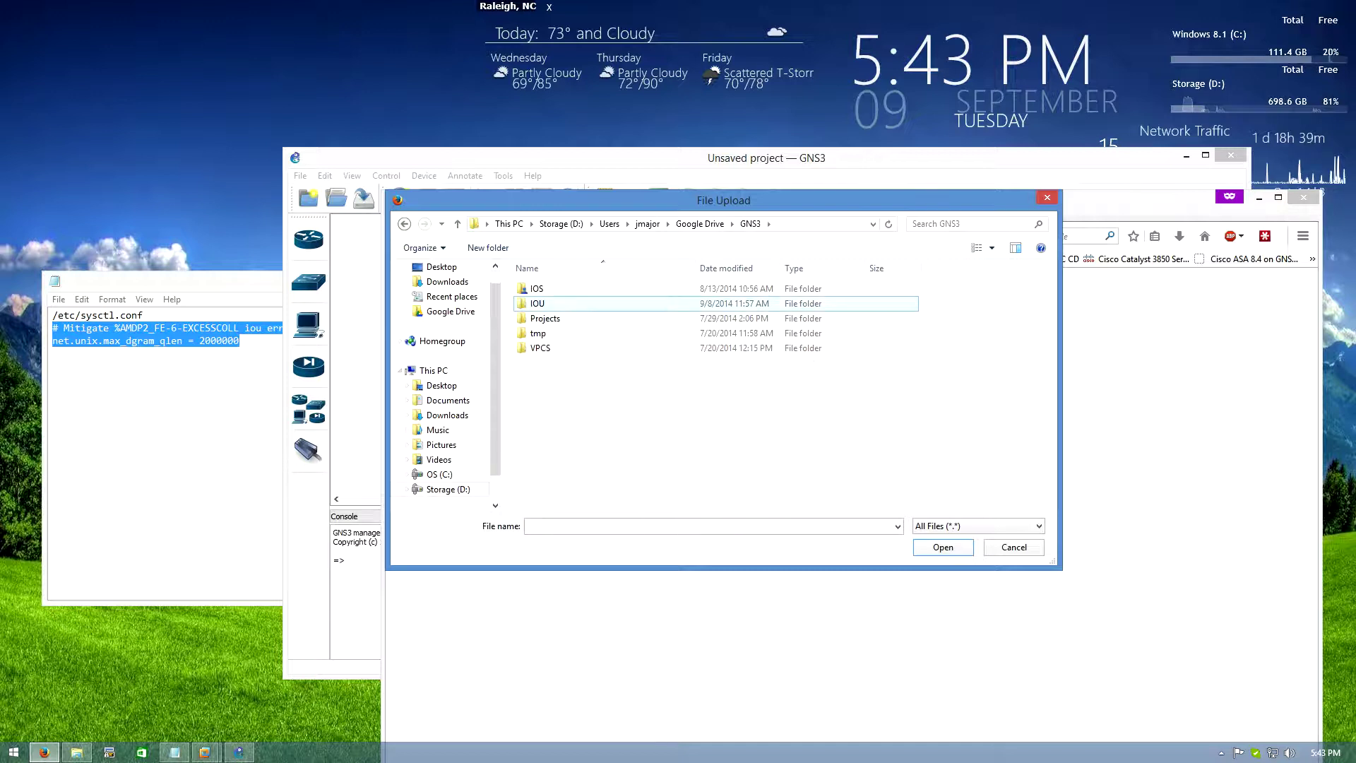
pyautogui.doubleClick(540, 302)
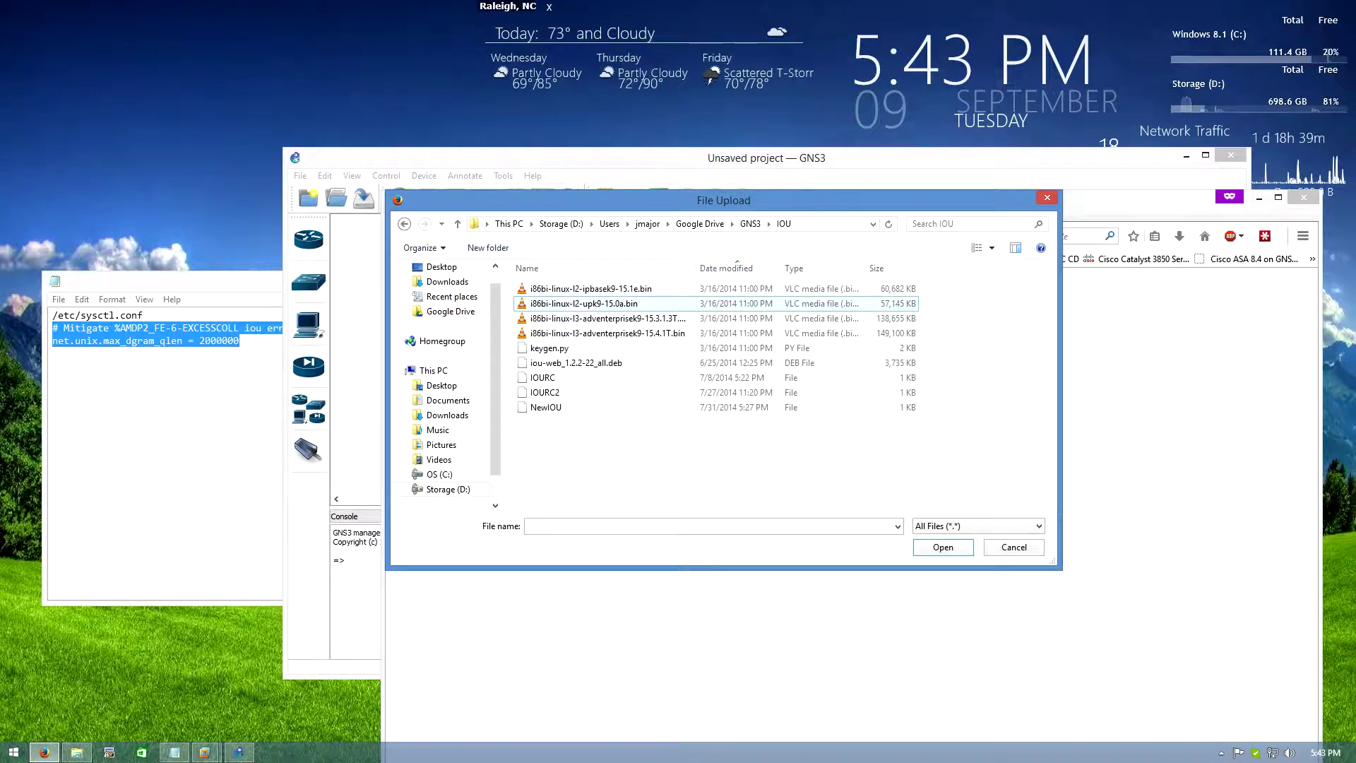
pyautogui.click(590, 288)
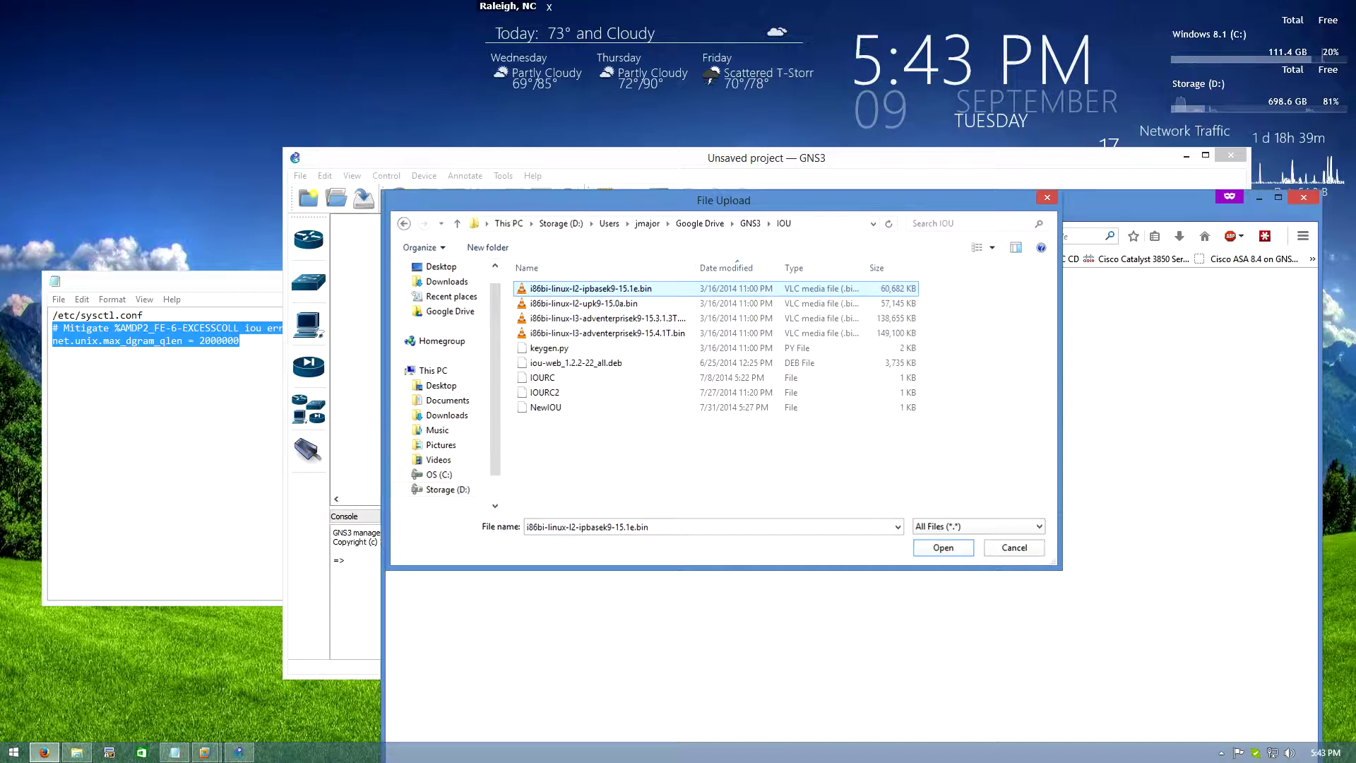
pyautogui.press('Return')
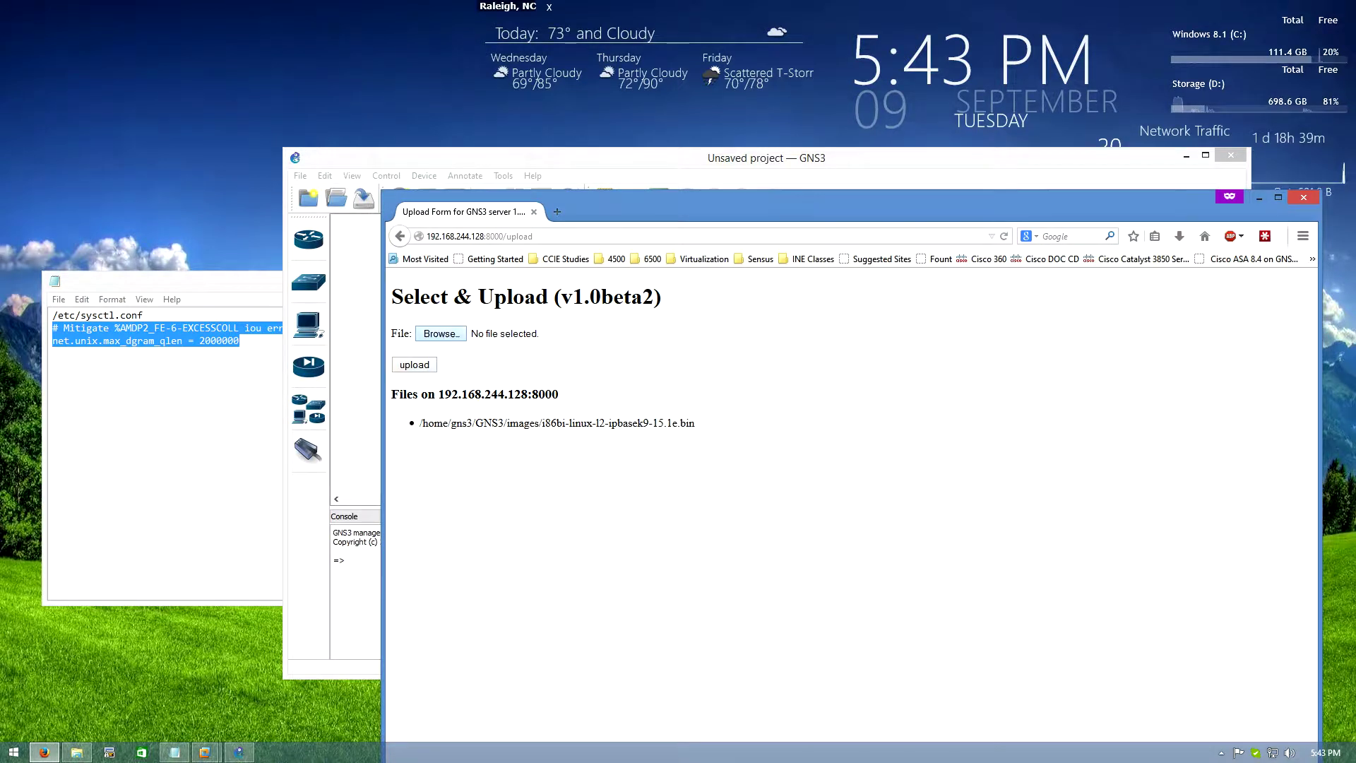
# Pick the L3 adventerprisek9 15.3.1.3T image as well and submit the upload
pyautogui.click(441, 334)
pyautogui.click(607, 318)
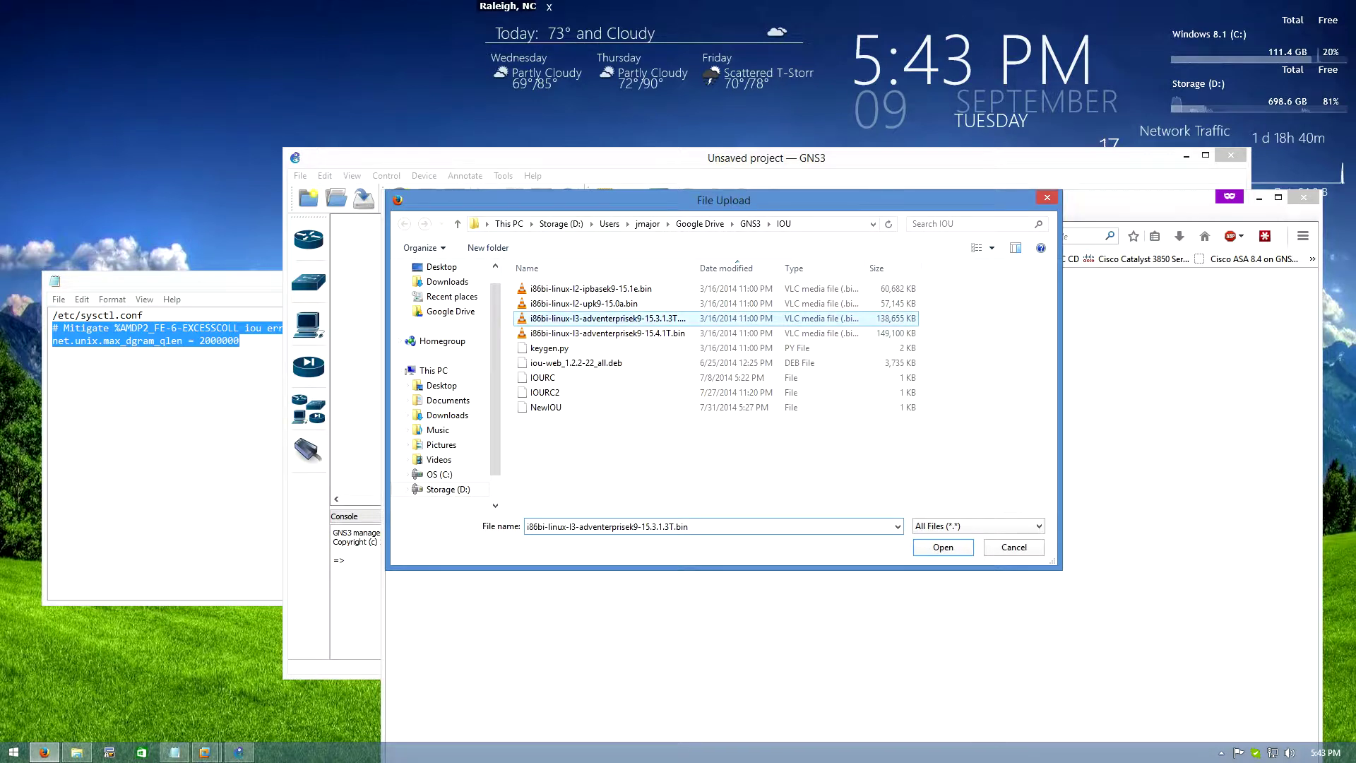
pyautogui.press('Return')
pyautogui.press('Tab')
pyautogui.press('Return')
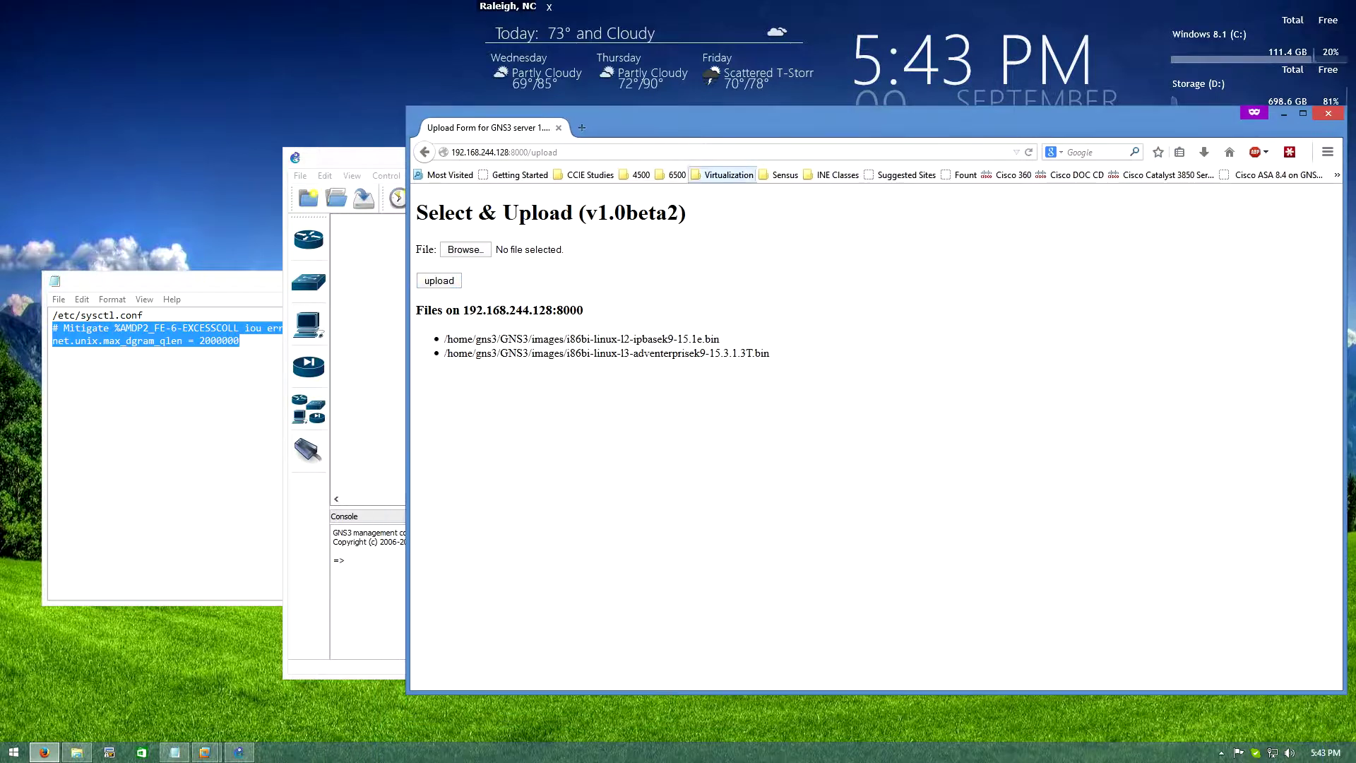
pyautogui.tripleClick(581, 339)
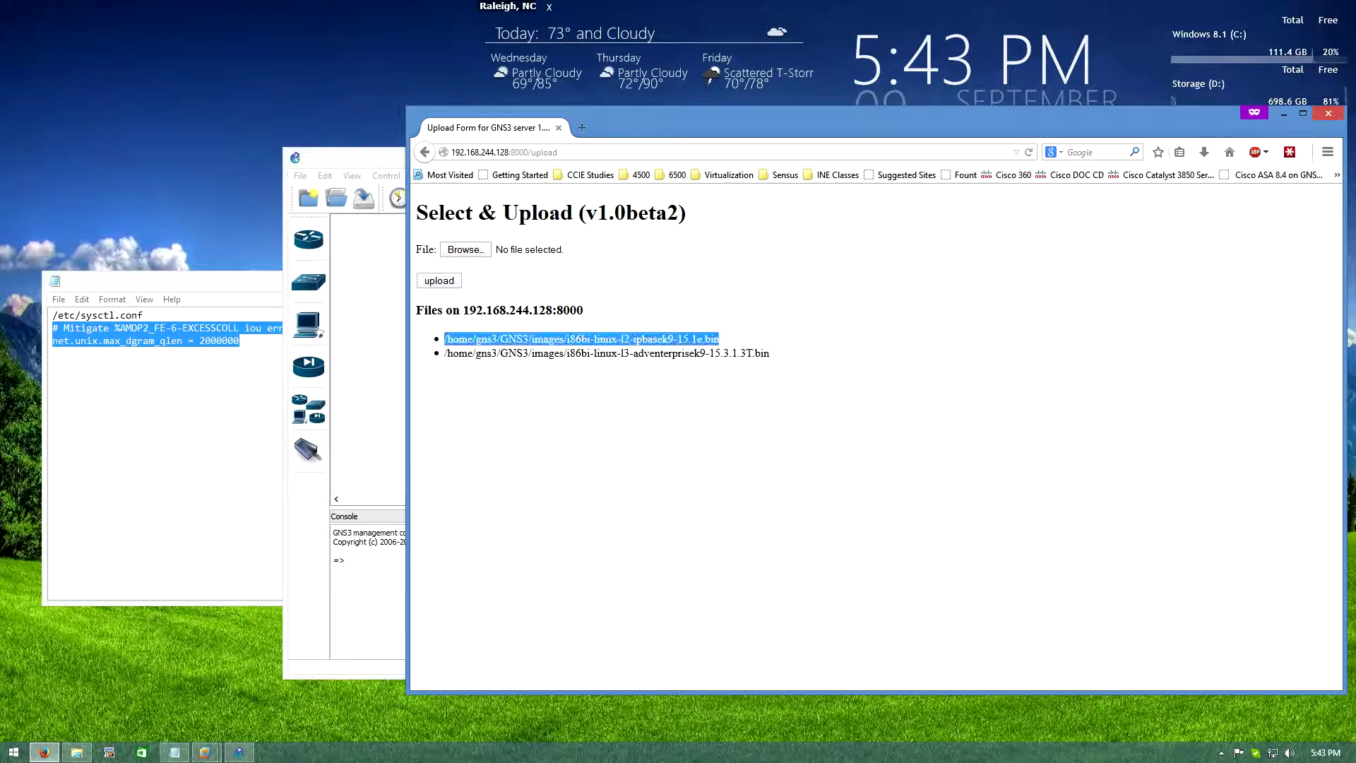
pyautogui.click(703, 339)
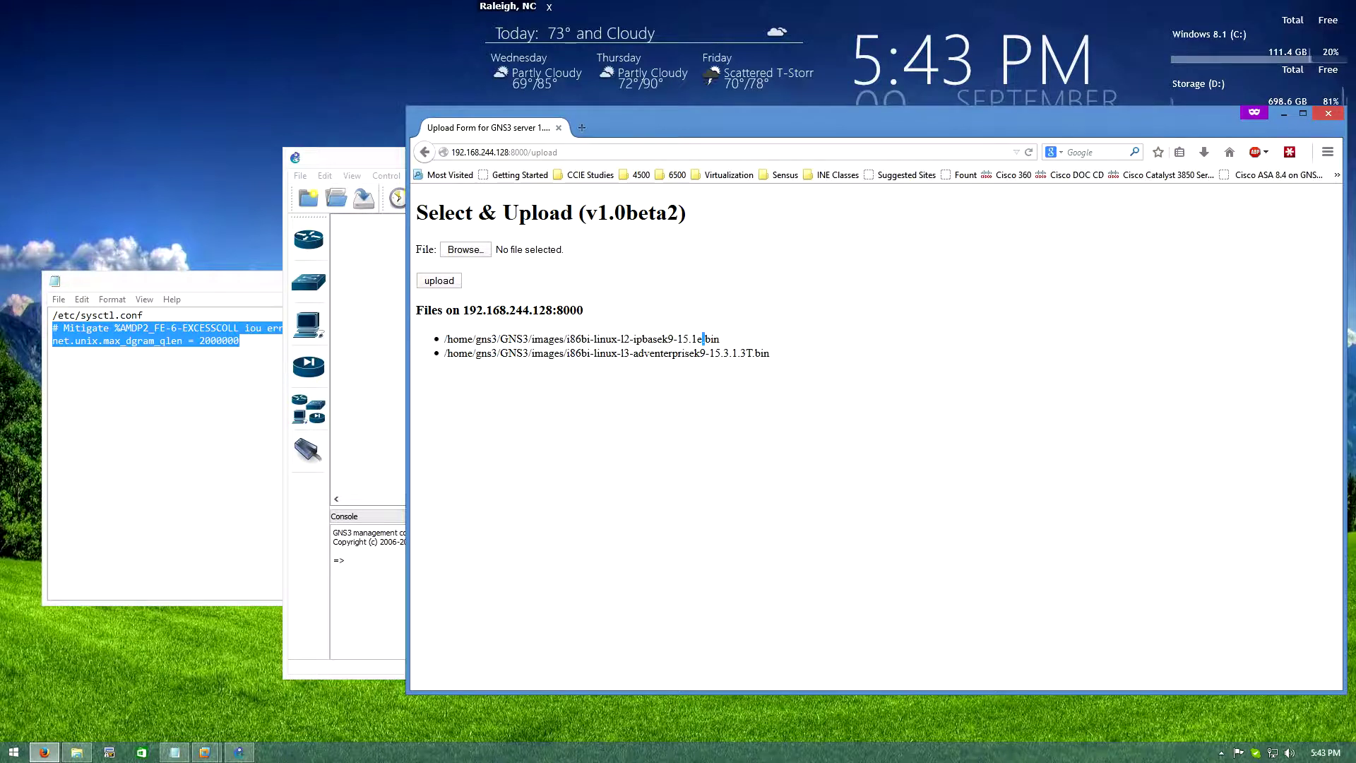
pyautogui.hotkey('alt', 'Tab')
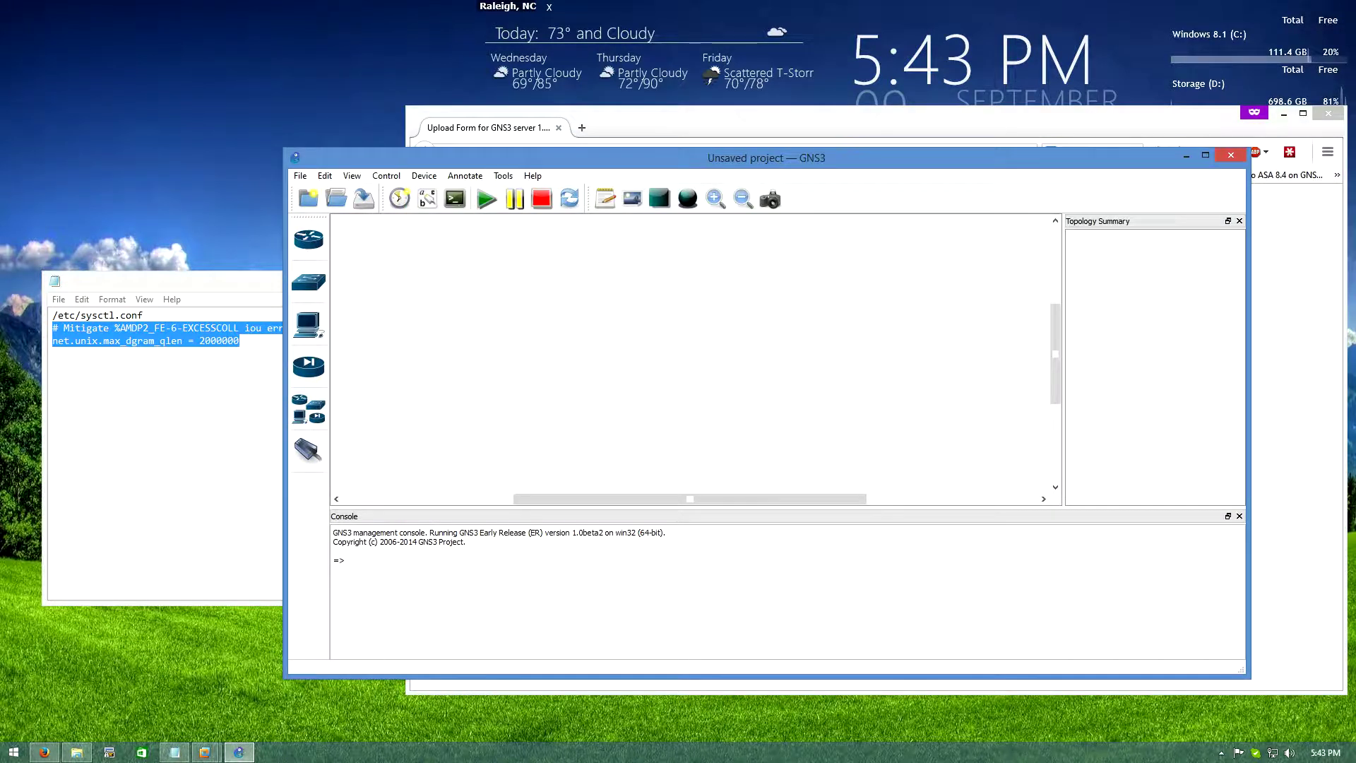
# In Preferences > GNS3 server > Remote servers, add host 192.168.244.128 on port 8000
pyautogui.moveTo(494, 158); pyautogui.dragTo(371, 199)
pyautogui.click(201, 218)
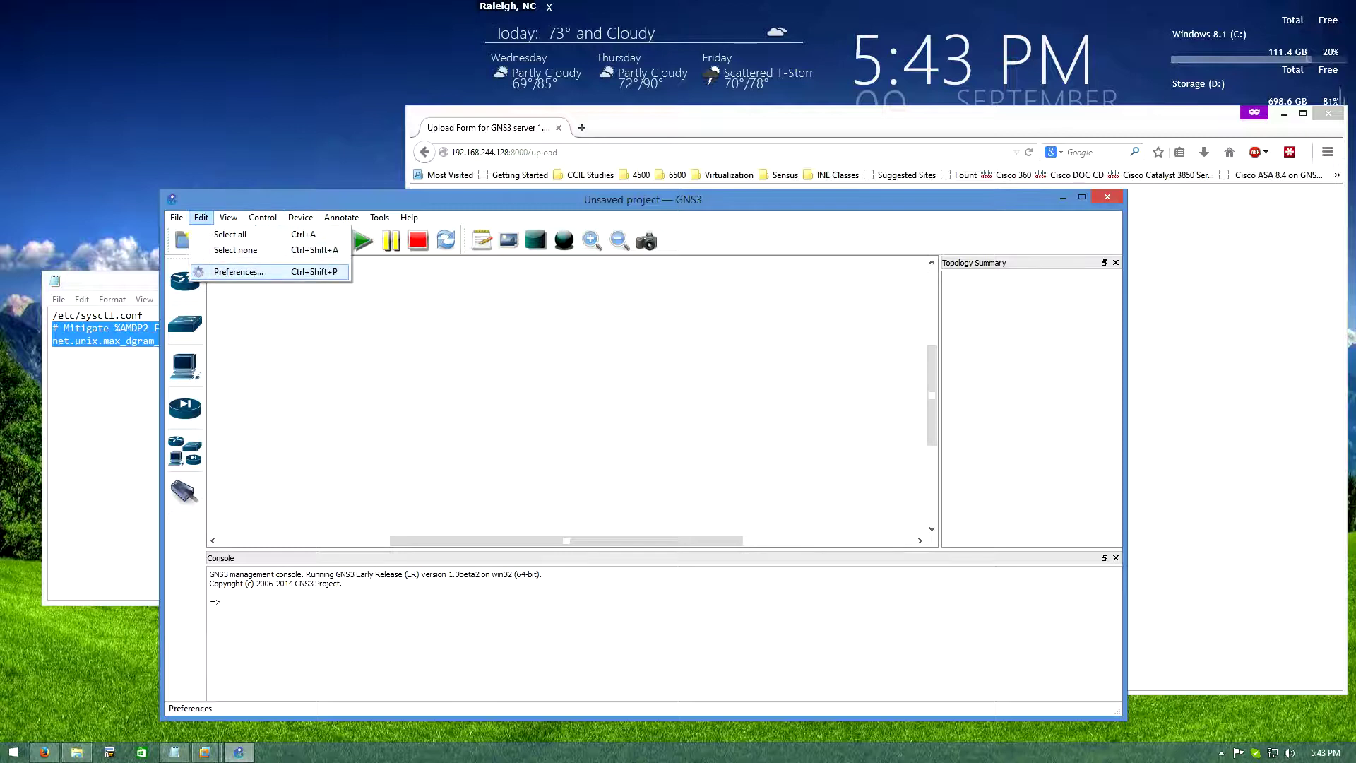
pyautogui.click(238, 272)
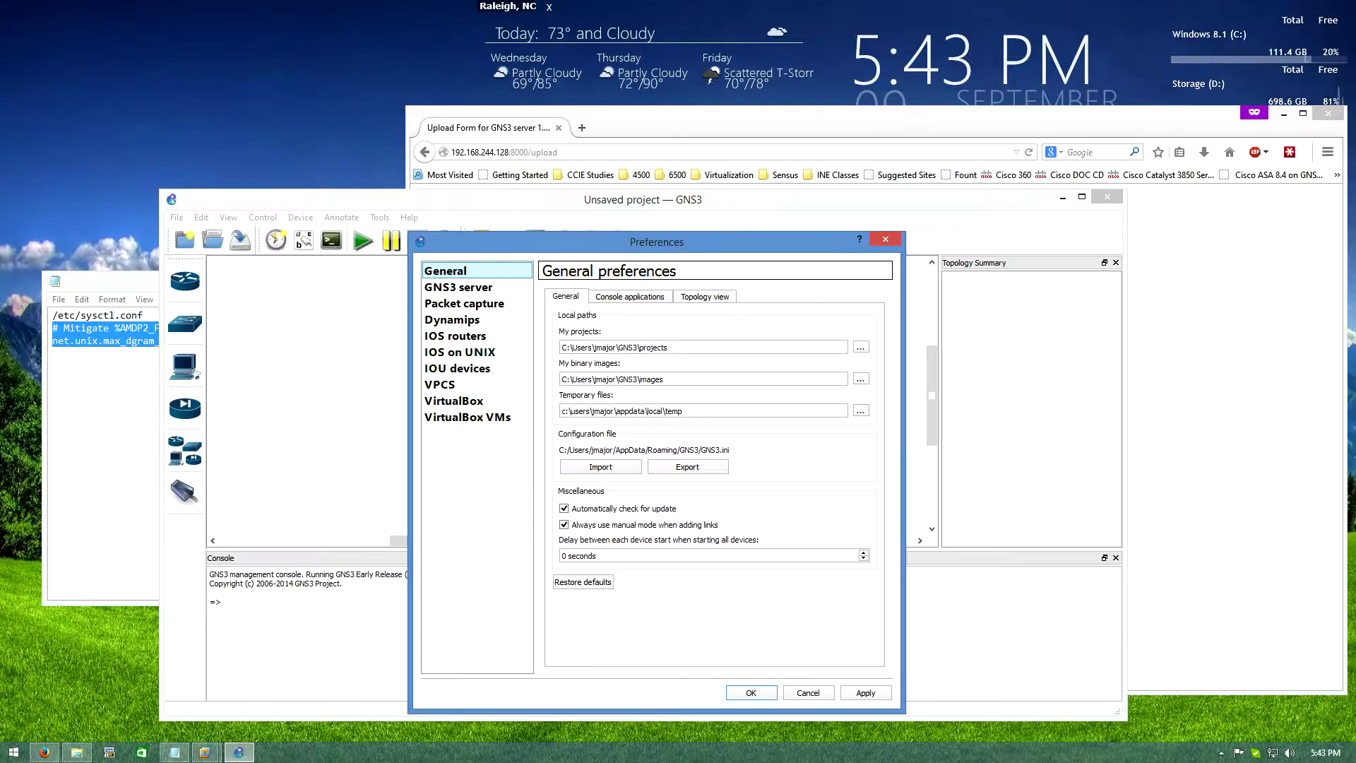
pyautogui.moveTo(600, 241); pyautogui.dragTo(676, 193)
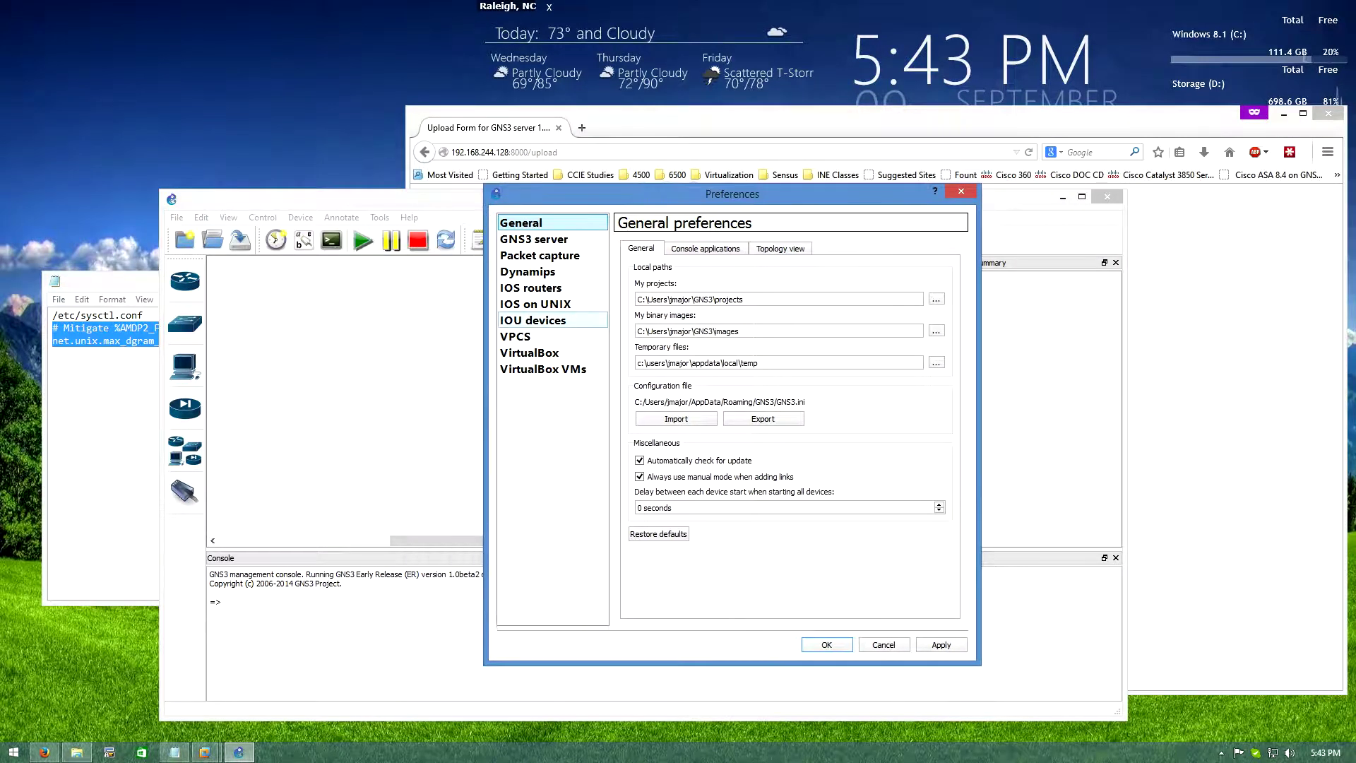
pyautogui.click(534, 238)
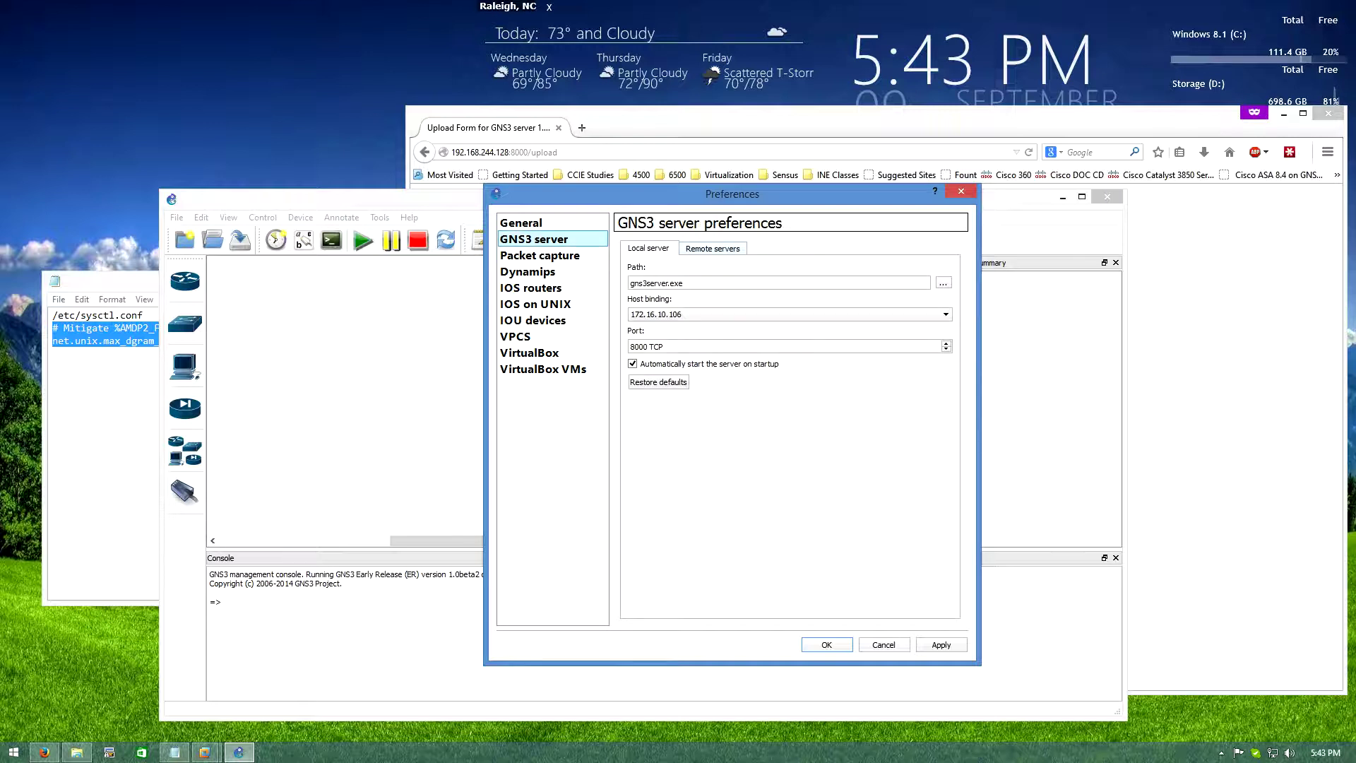
pyautogui.click(712, 248)
pyautogui.moveTo(662, 423); pyautogui.dragTo(687, 423)
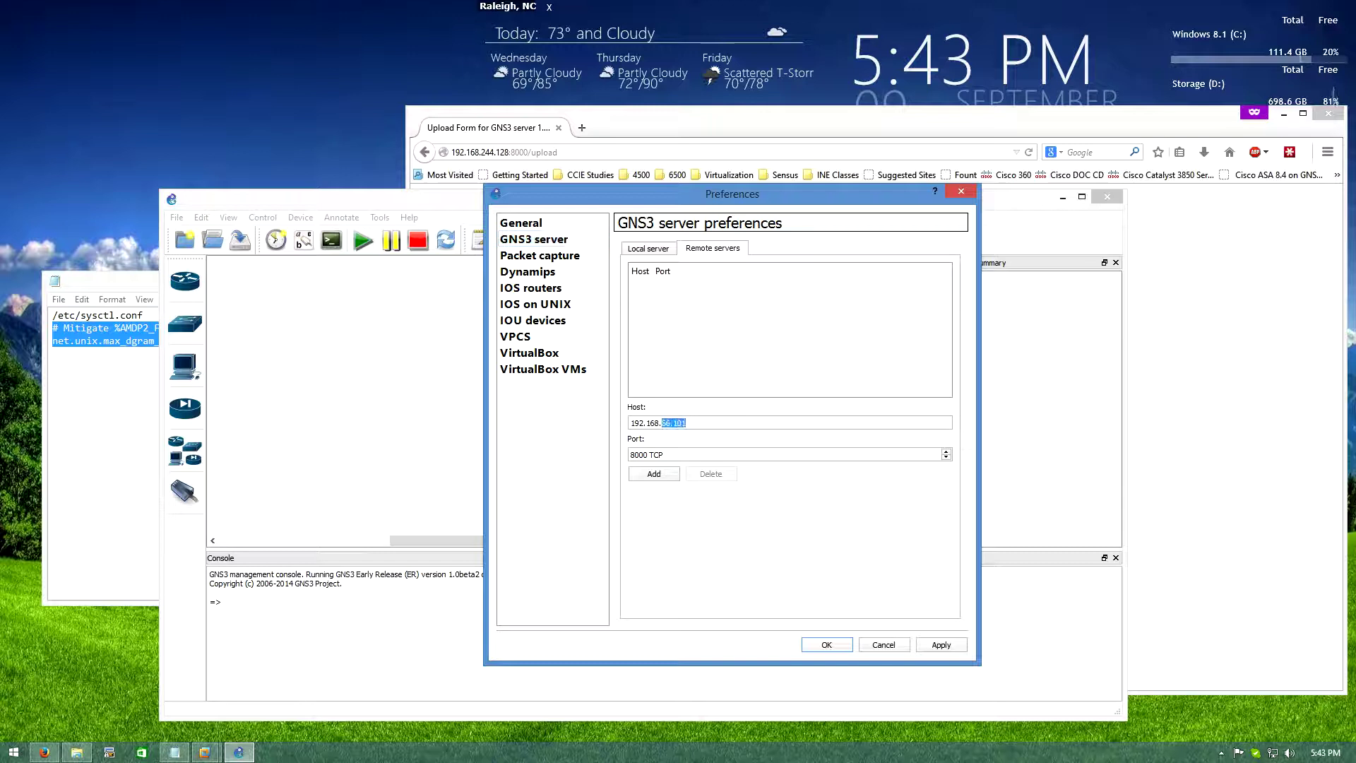
pyautogui.write('24')
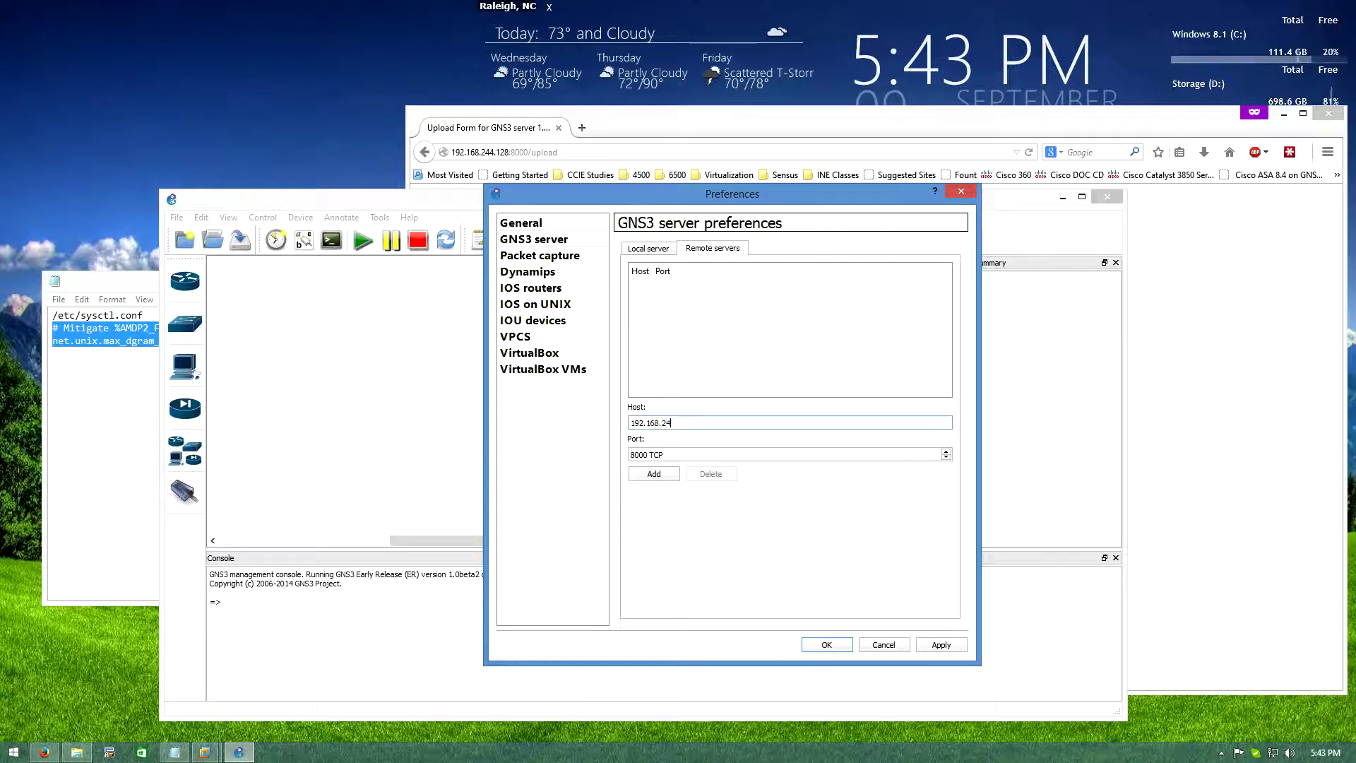
pyautogui.write('4.128')
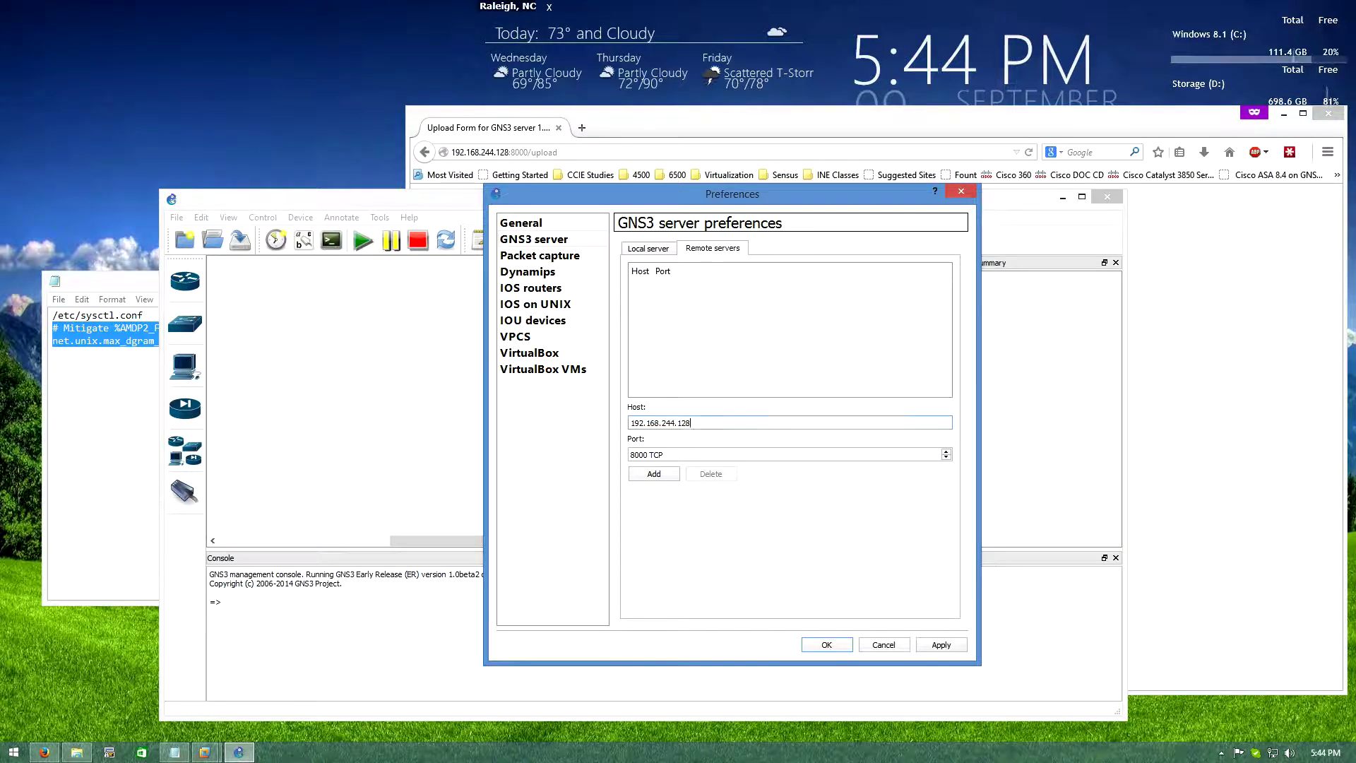
pyautogui.click(654, 474)
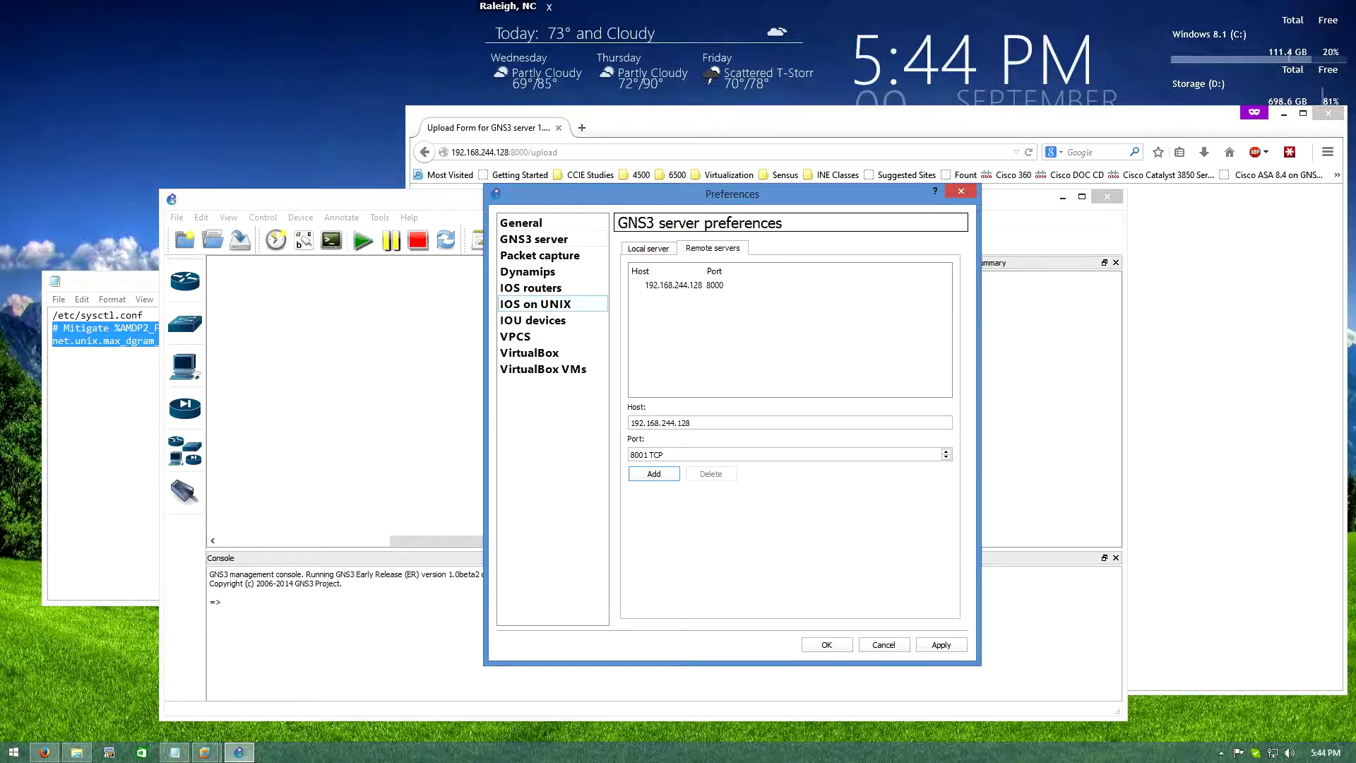
# Set the IOS on UNIX IOURC path to Google Drive\GNS3\IOU\IOURC and show IOU devices preferences
pyautogui.click(552, 303)
pyautogui.click(725, 247)
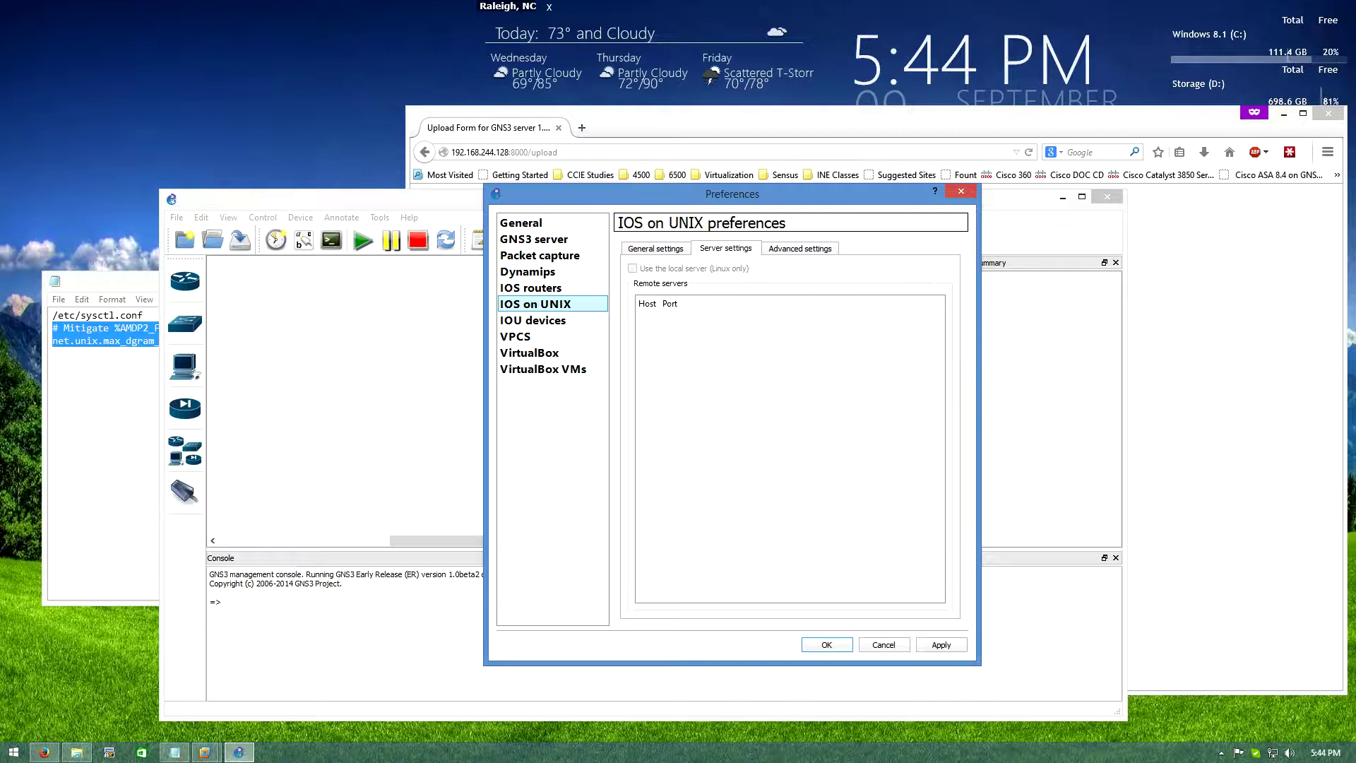
pyautogui.click(655, 248)
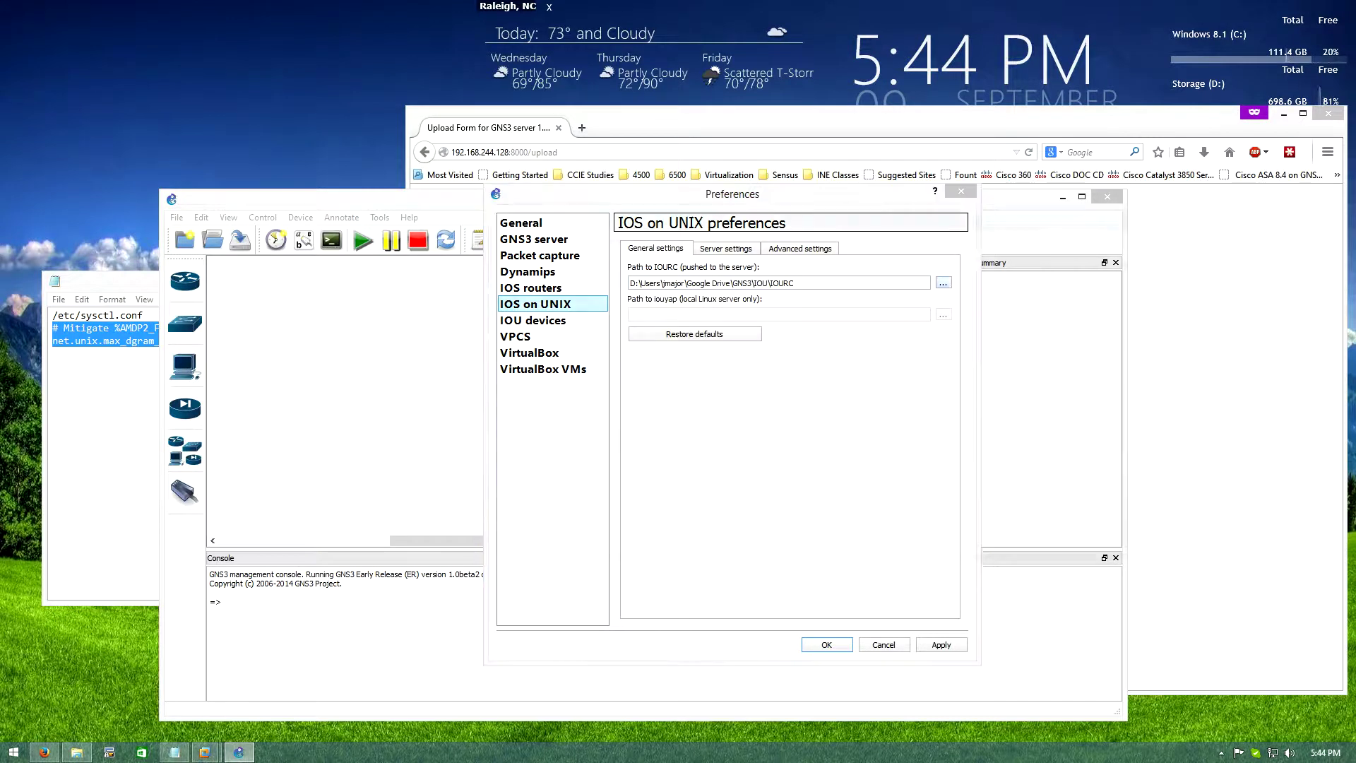
pyautogui.click(943, 283)
pyautogui.click(554, 327)
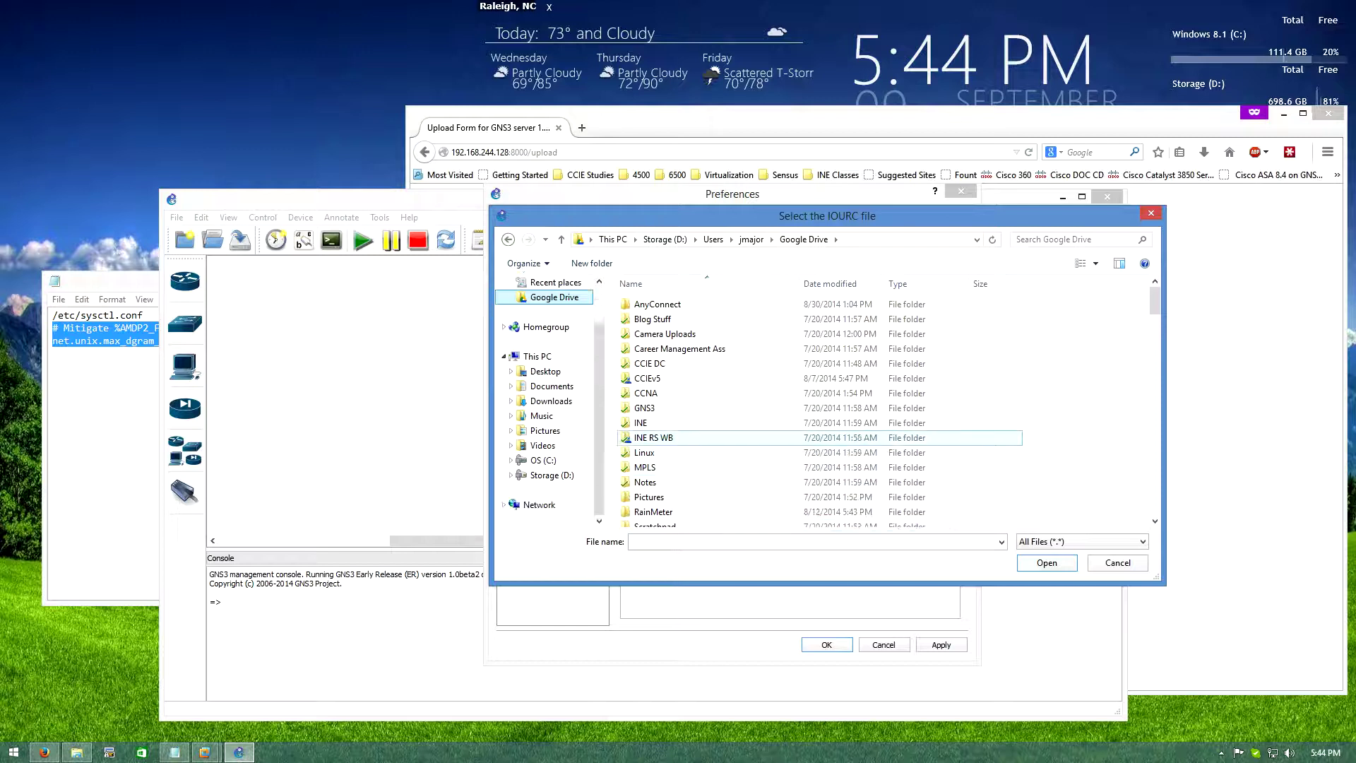
pyautogui.doubleClick(644, 407)
pyautogui.doubleClick(641, 318)
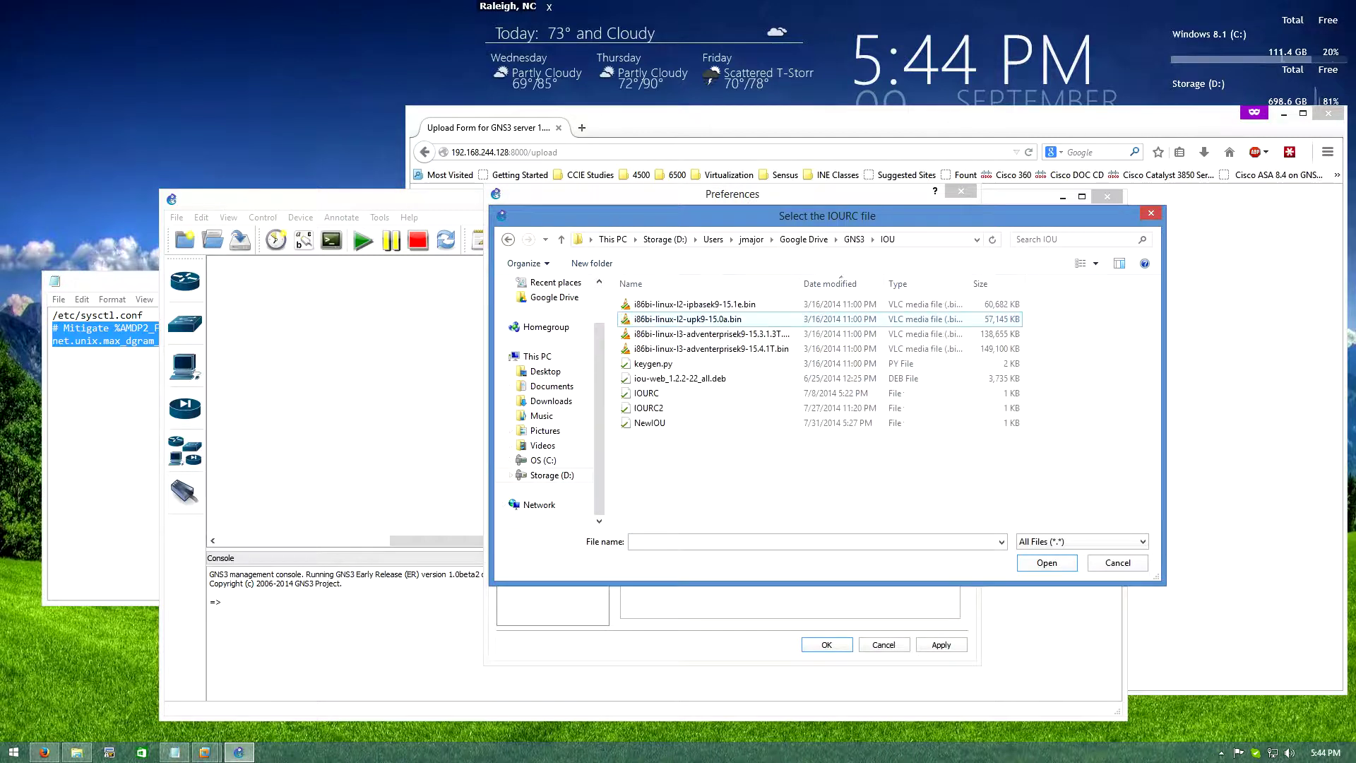
pyautogui.click(646, 393)
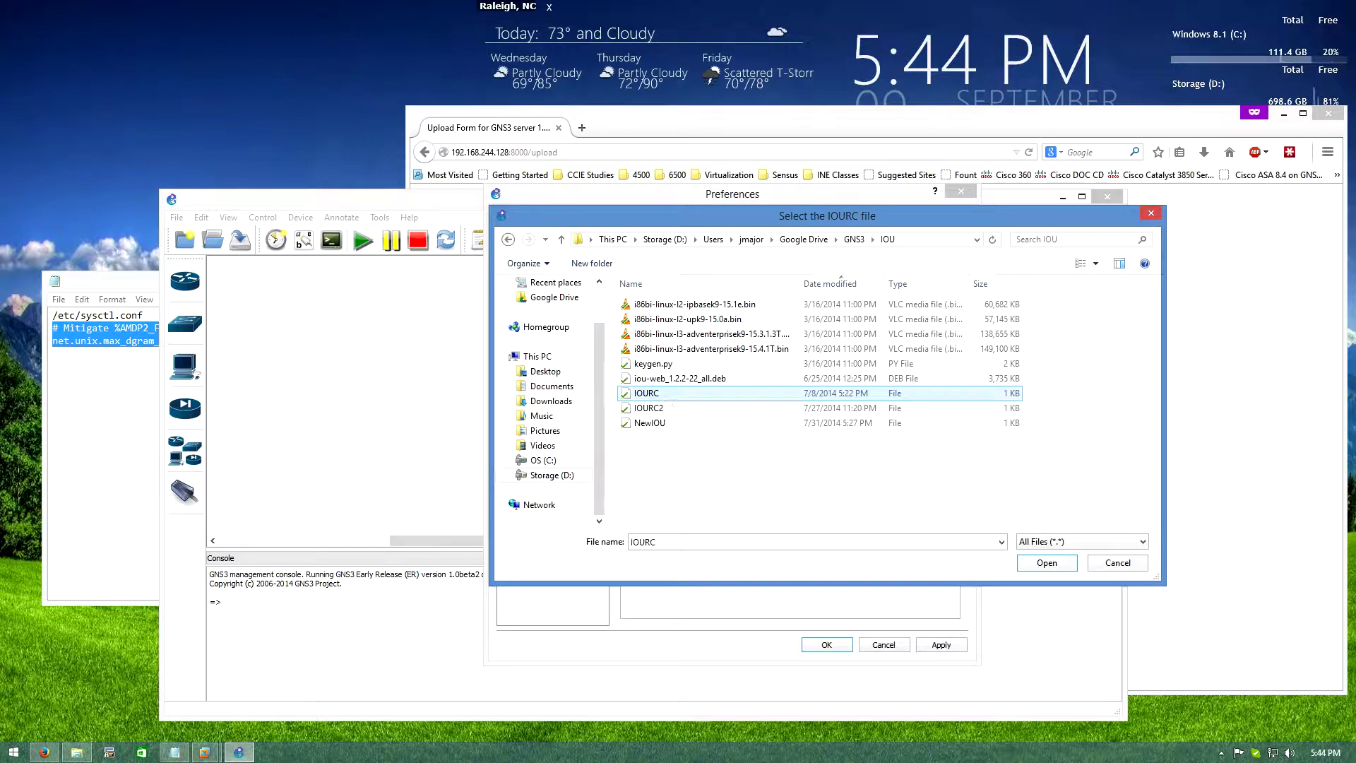
pyautogui.press('Return')
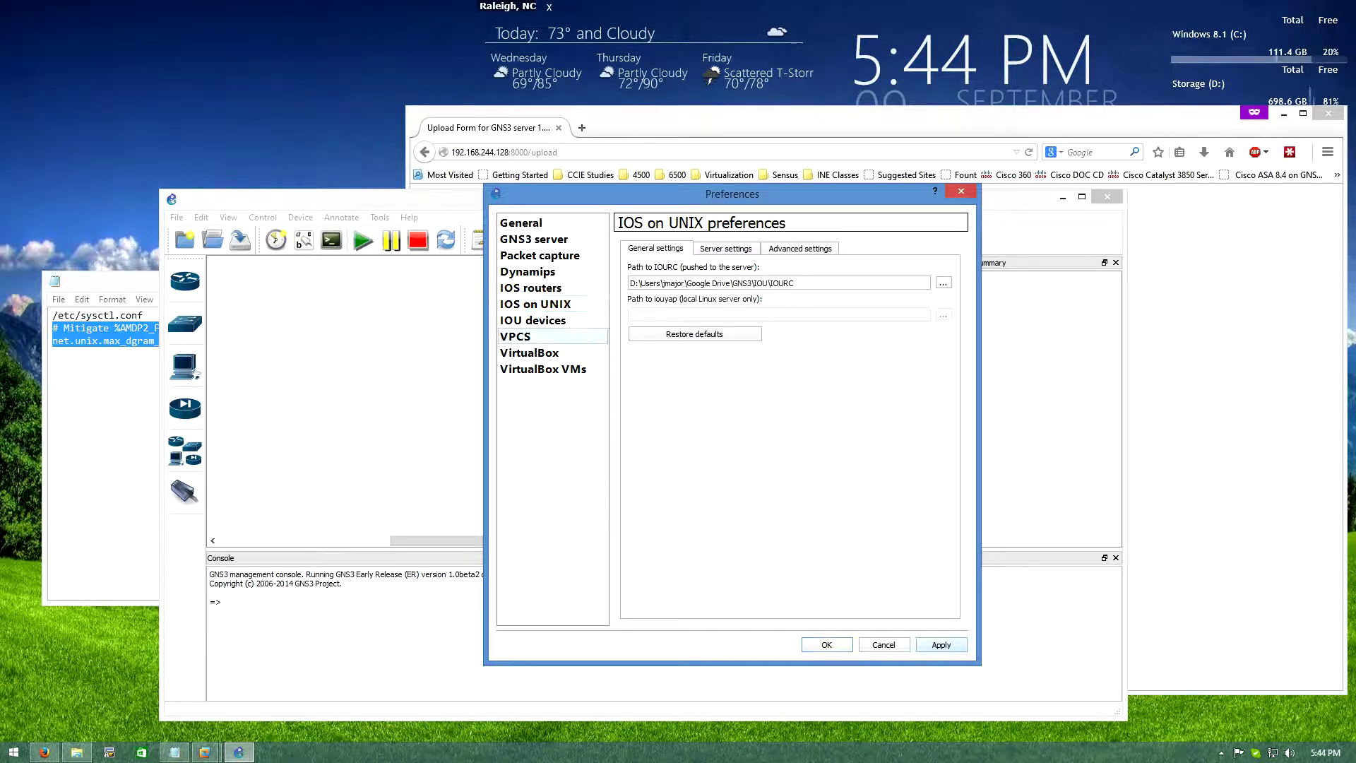
pyautogui.click(532, 320)
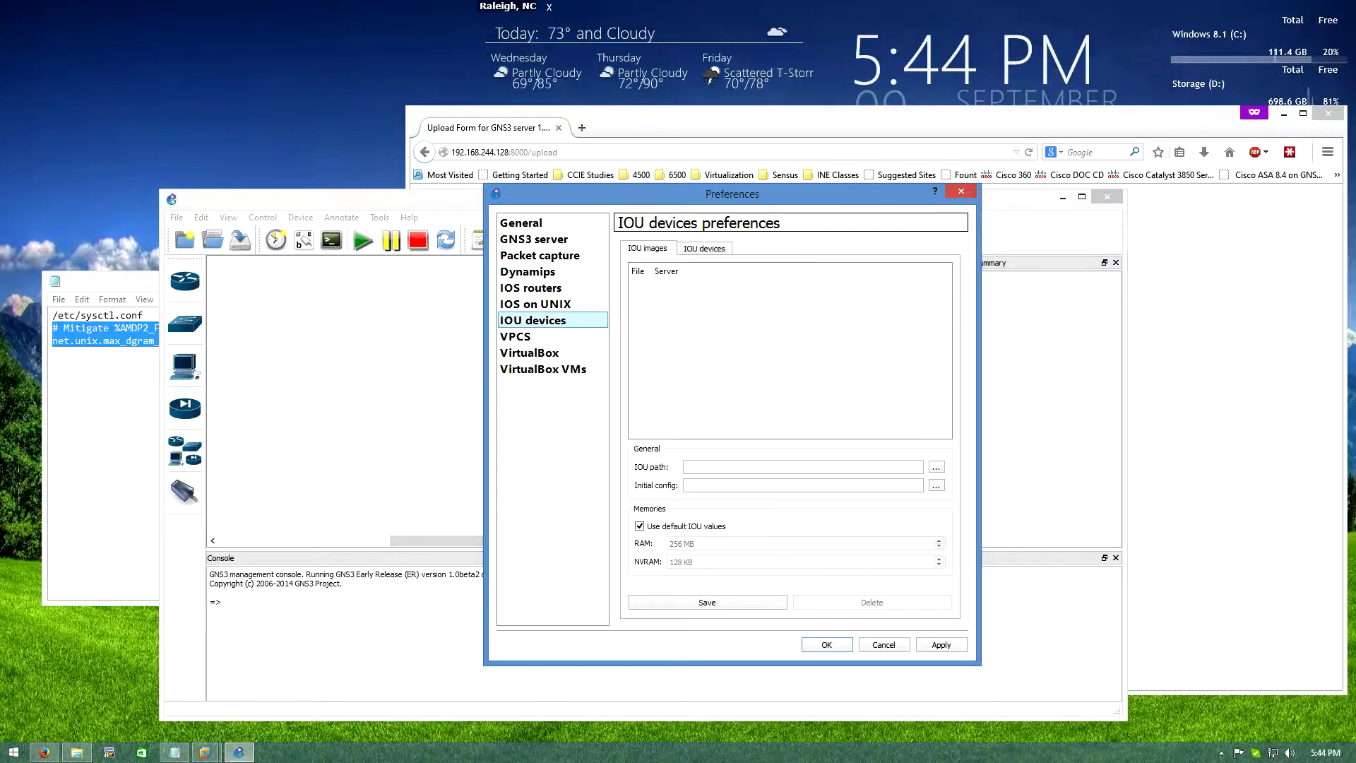
# Save the L2 ipbasek9 15.1e image with its server path and iou_l2_base_initial-config.txt
pyautogui.hotkey('alt', 'Tab')
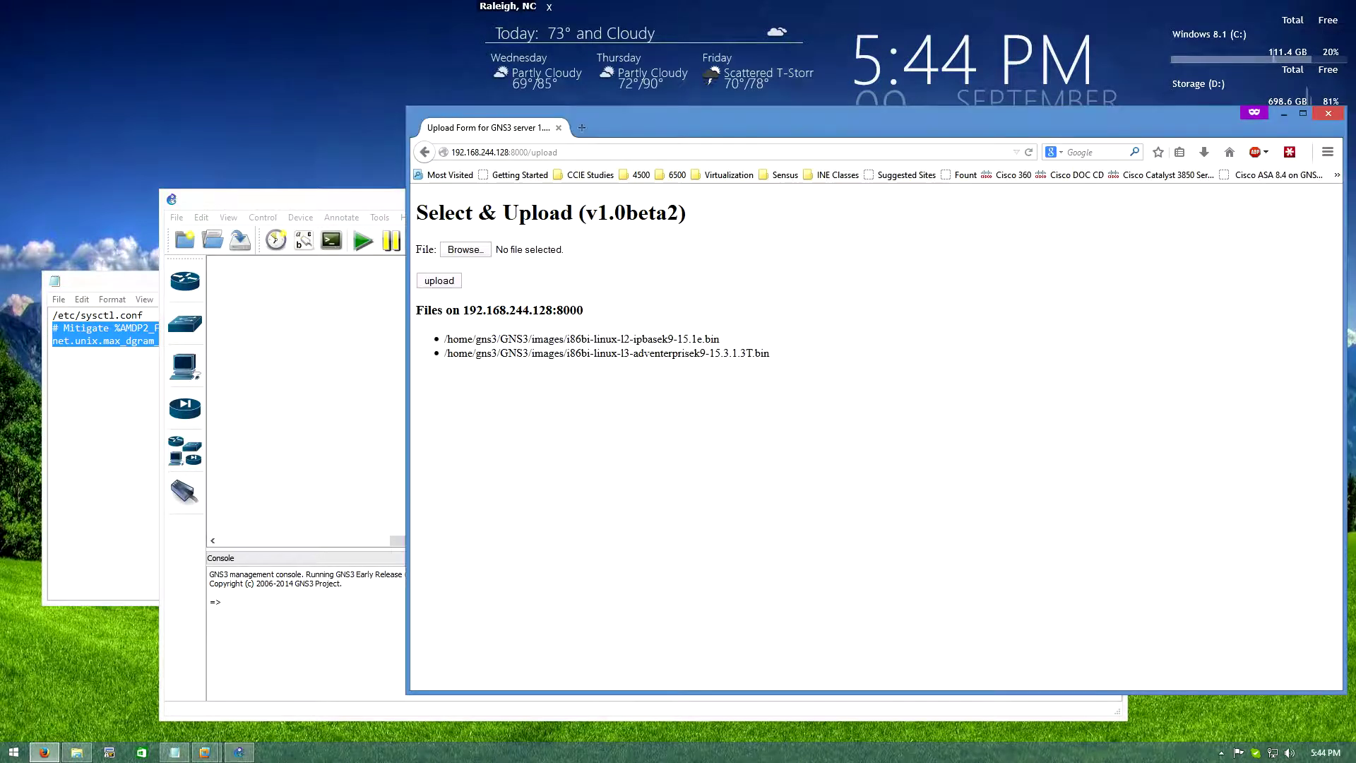
pyautogui.moveTo(445, 353)
pyautogui.mouseDown()
pyautogui.moveTo(503, 352)
pyautogui.moveTo(444, 339)
pyautogui.mouseUp()
pyautogui.hotkey('ctrl', 'c')
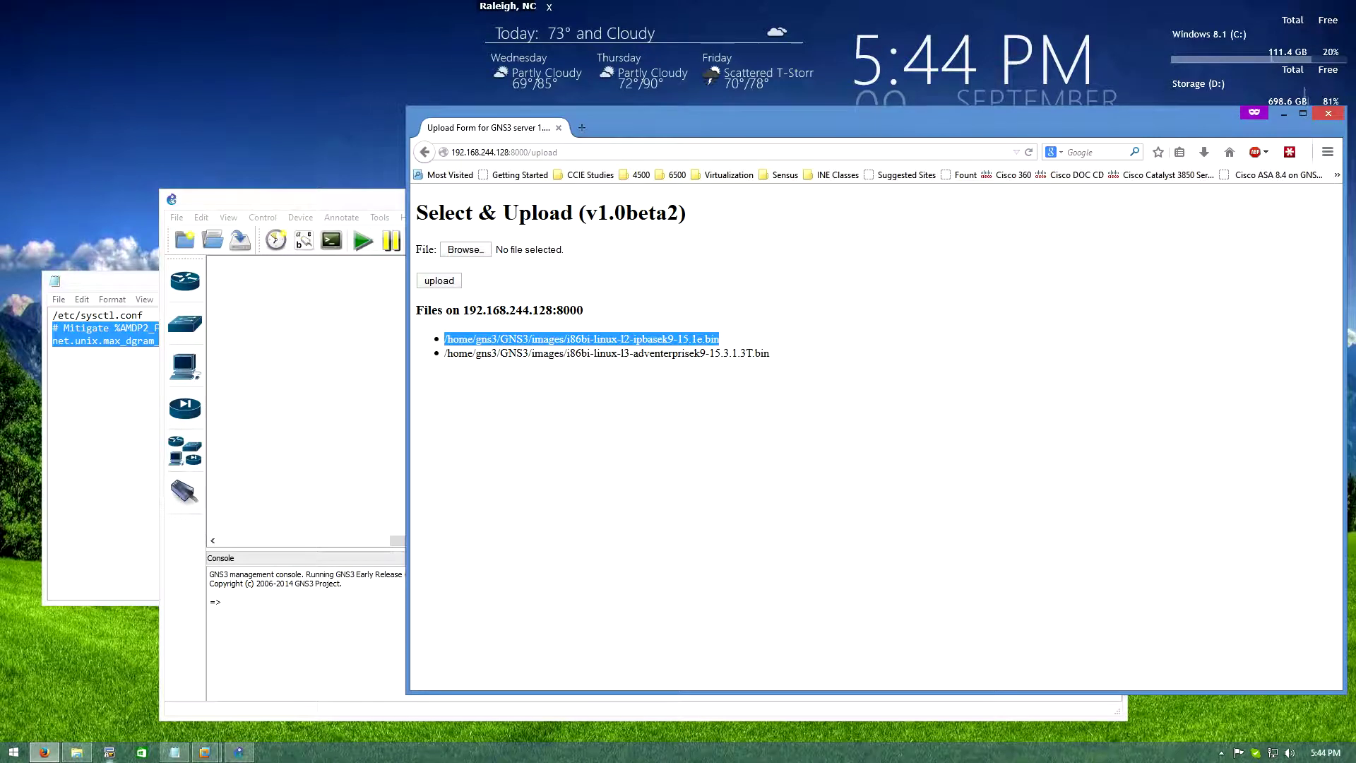
pyautogui.hotkey('alt', 'Tab')
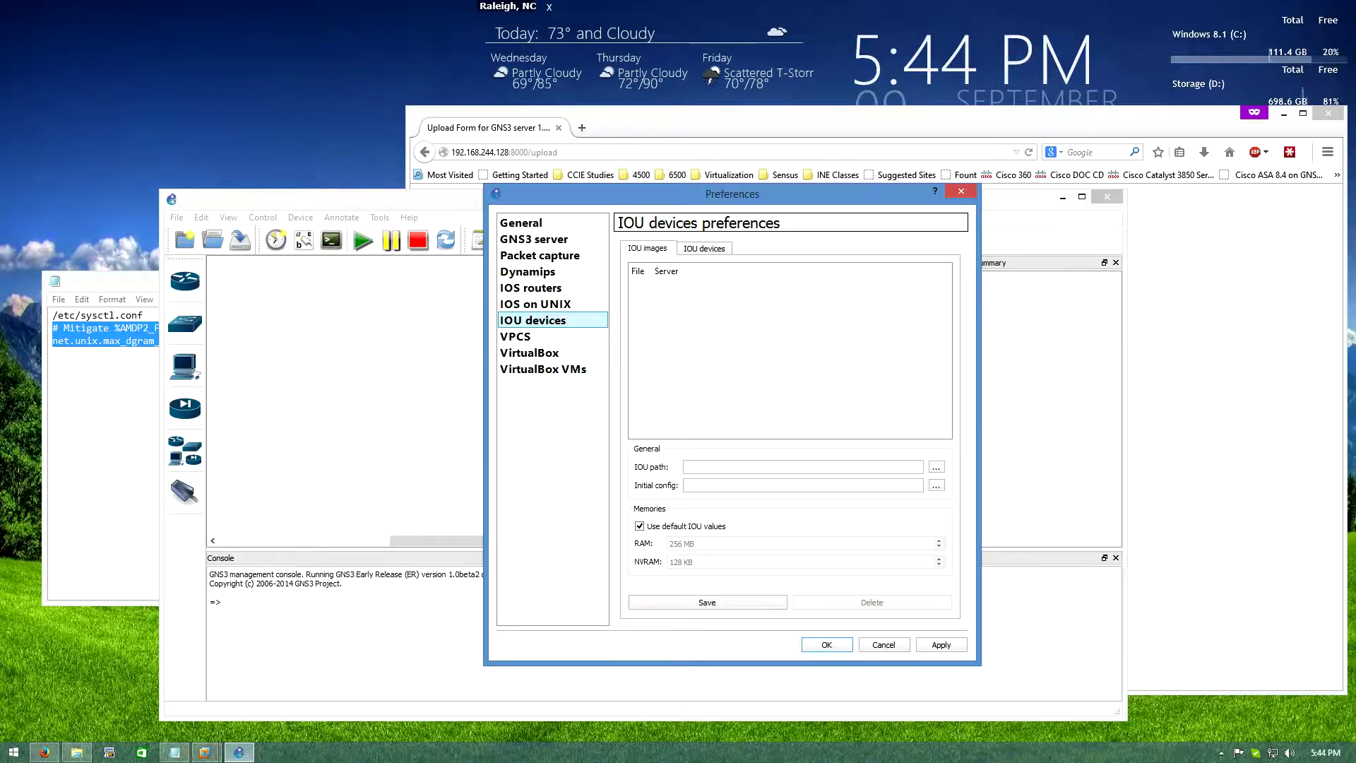
pyautogui.click(802, 467)
pyautogui.hotkey('ctrl', 'v')
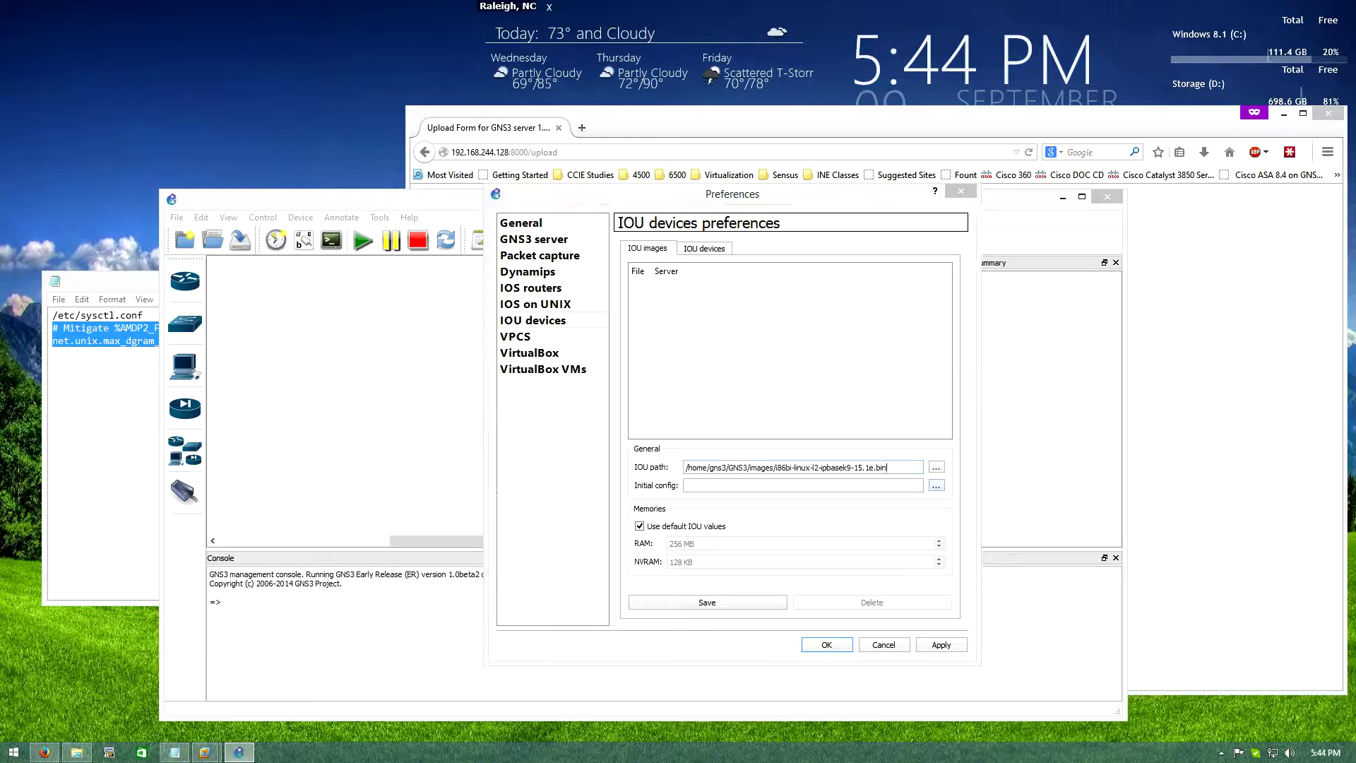
pyautogui.click(935, 485)
pyautogui.doubleClick(687, 349)
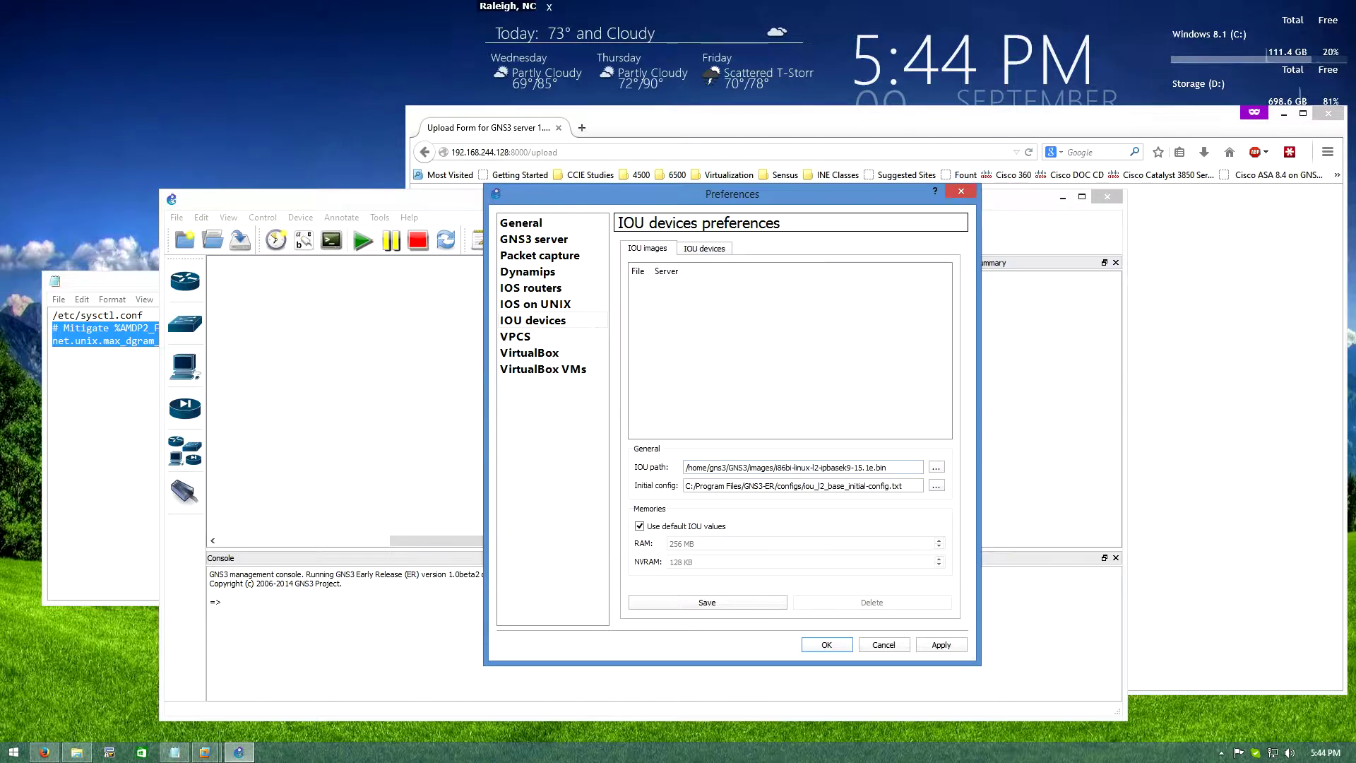
pyautogui.click(707, 602)
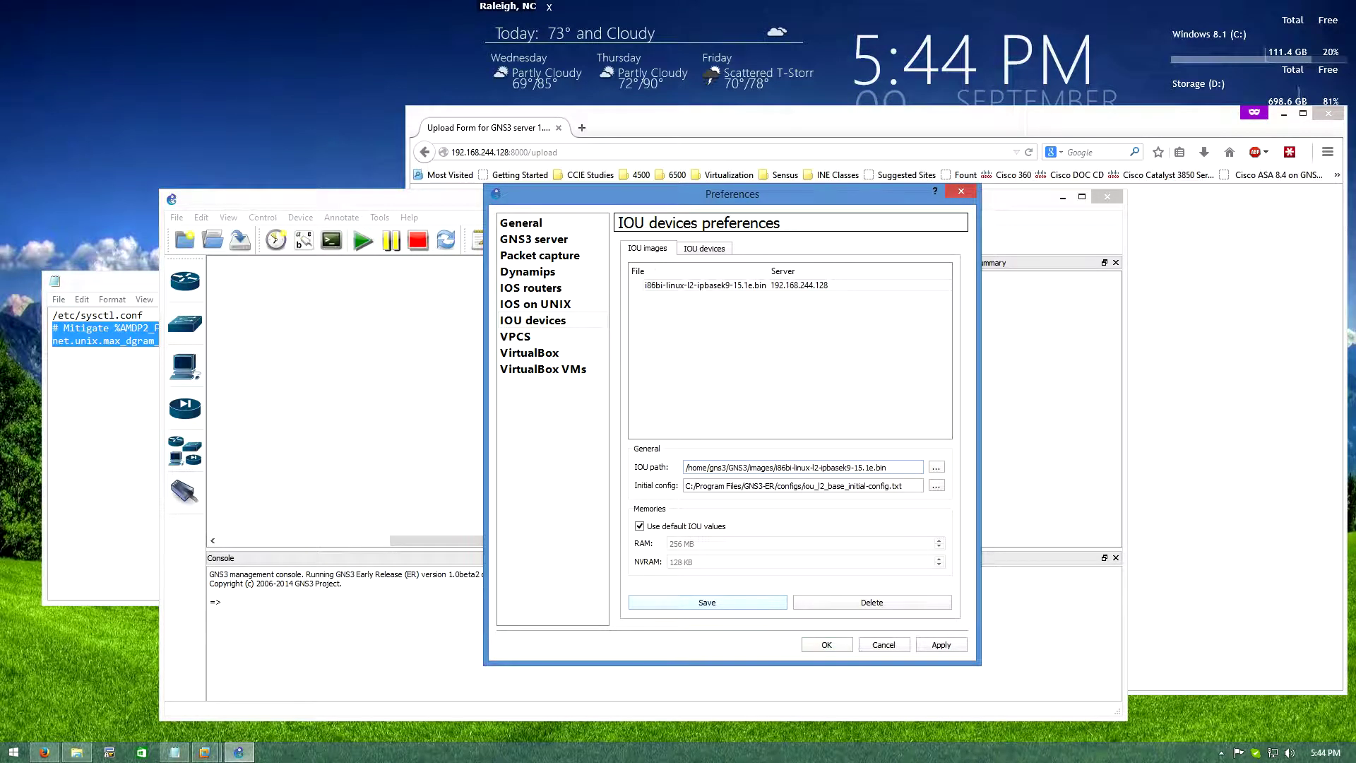
# Save the L3 adventerprisek9 15.3.1.3T image with iou_l3_base_initial-config.txt, then close preferences with OK
pyautogui.hotkey('alt', 'Tab')
pyautogui.moveTo(769, 353); pyautogui.dragTo(444, 353)
pyautogui.hotkey('ctrl', 'c')
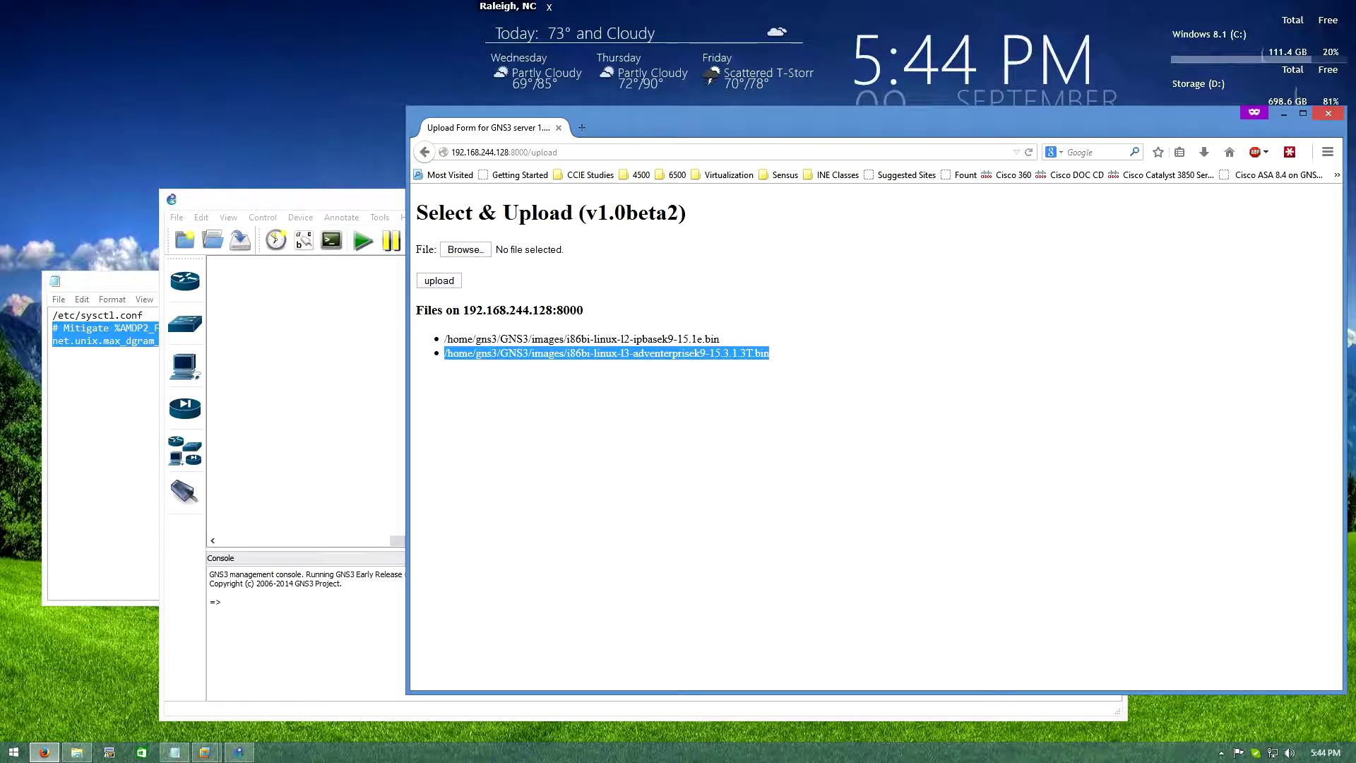
pyautogui.hotkey('alt', 'Tab')
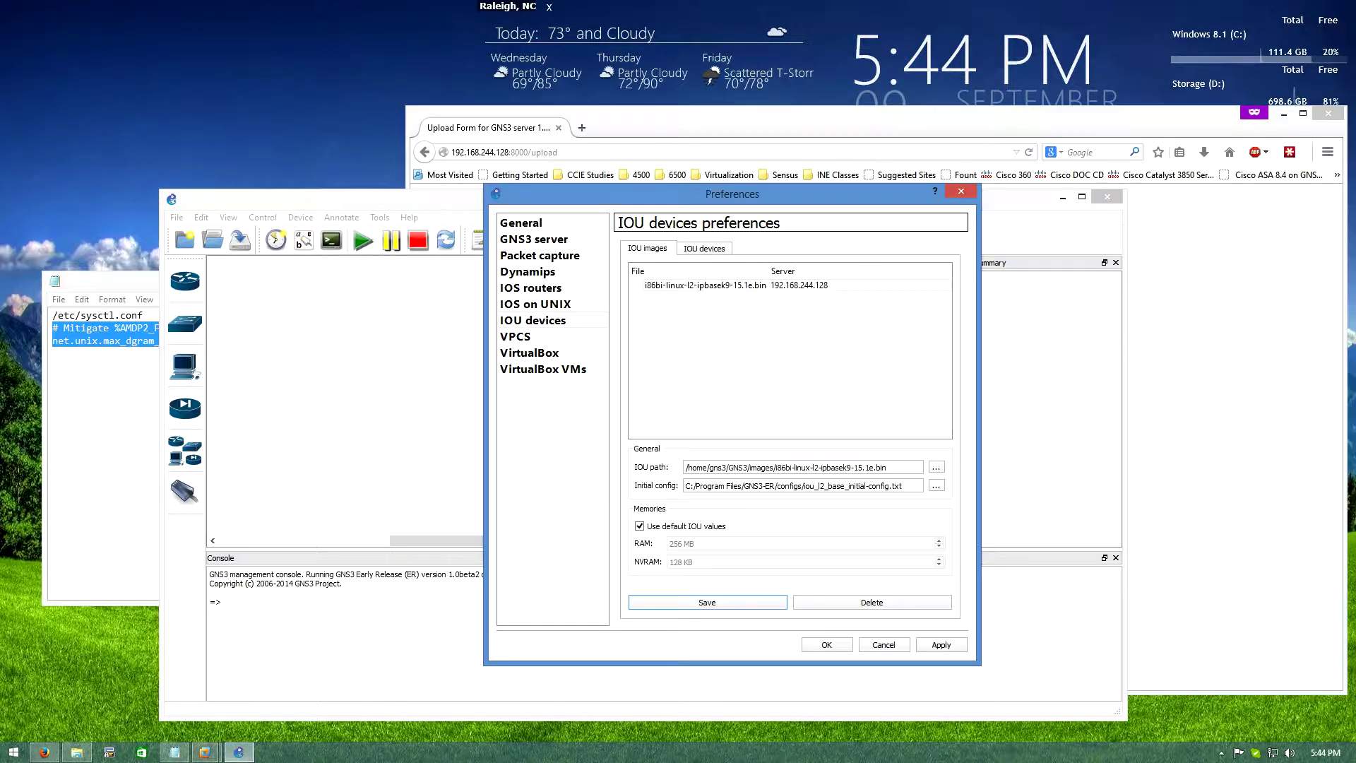
pyautogui.moveTo(811, 467); pyautogui.dragTo(918, 467)
pyautogui.hotkey('ctrl', 'v')
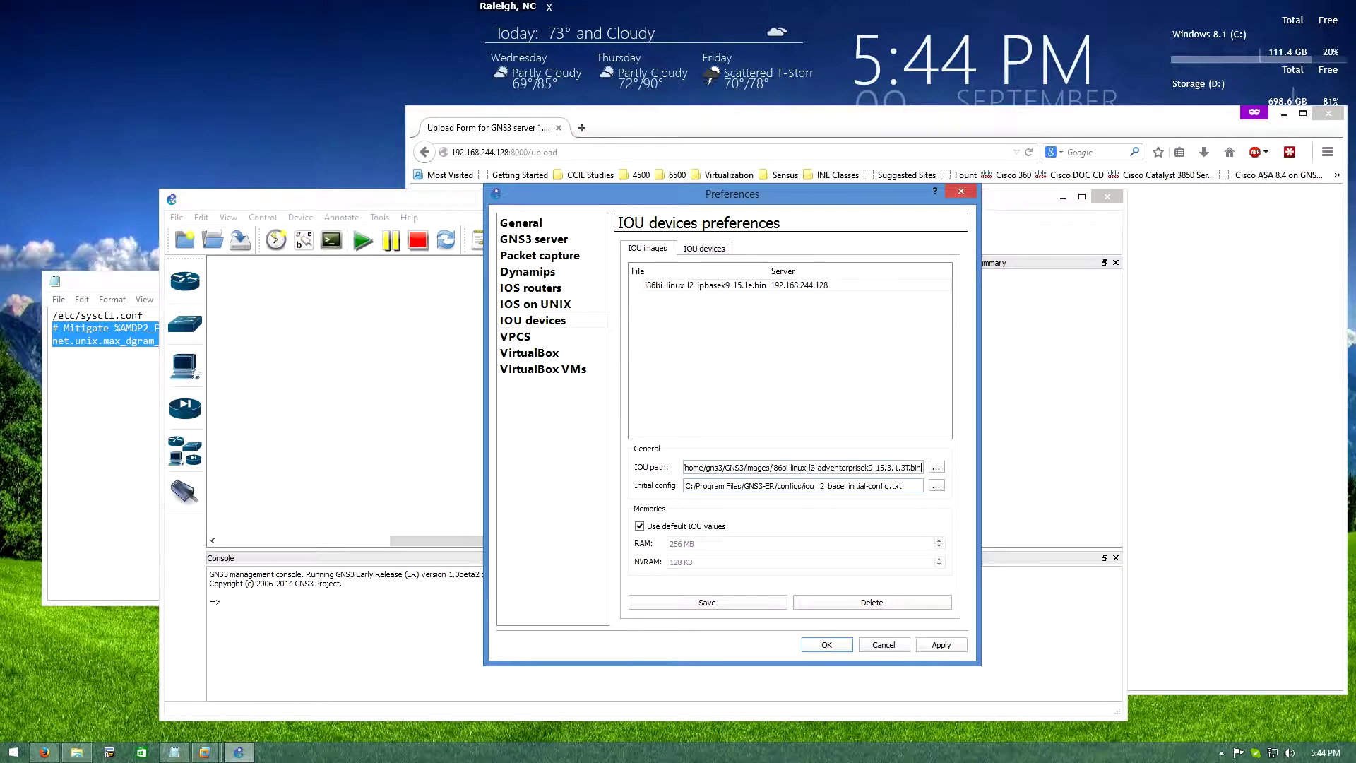
pyautogui.click(935, 485)
pyautogui.doubleClick(706, 374)
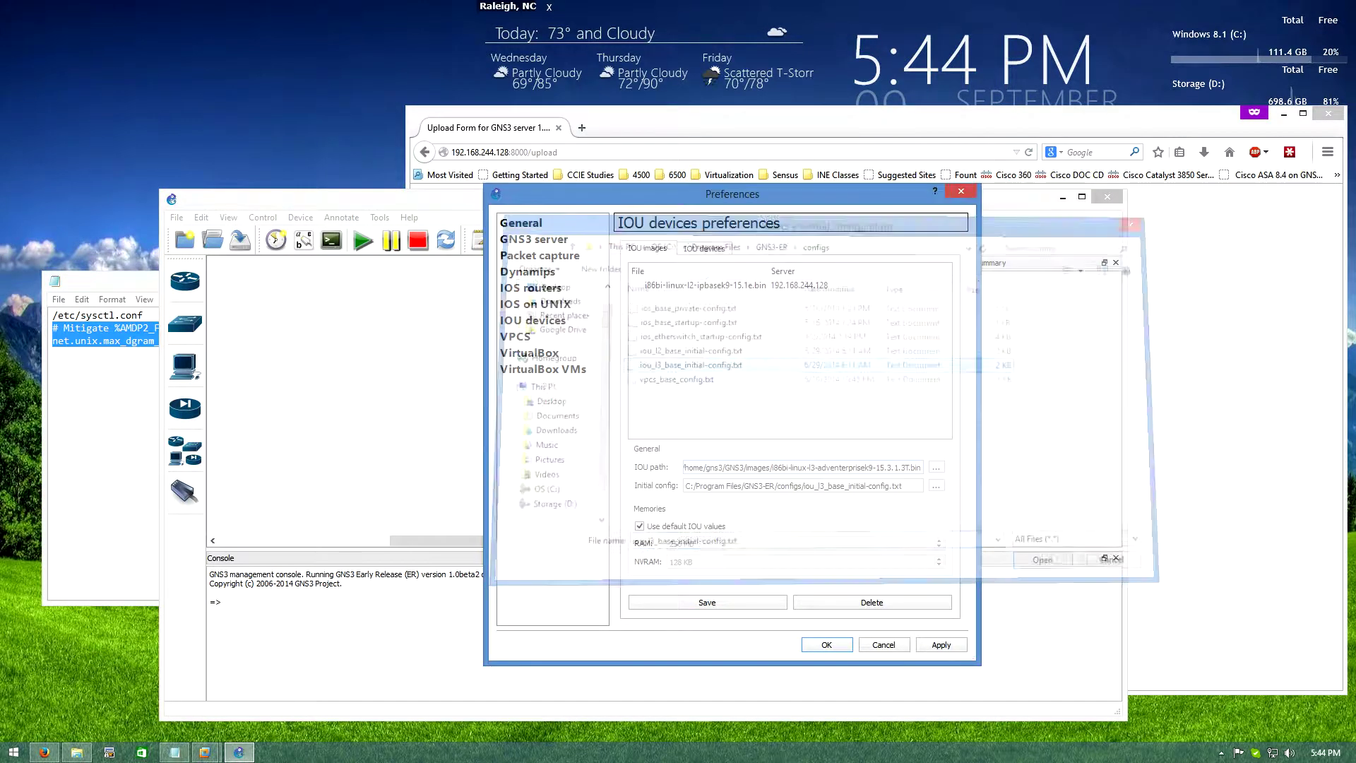
pyautogui.click(936, 485)
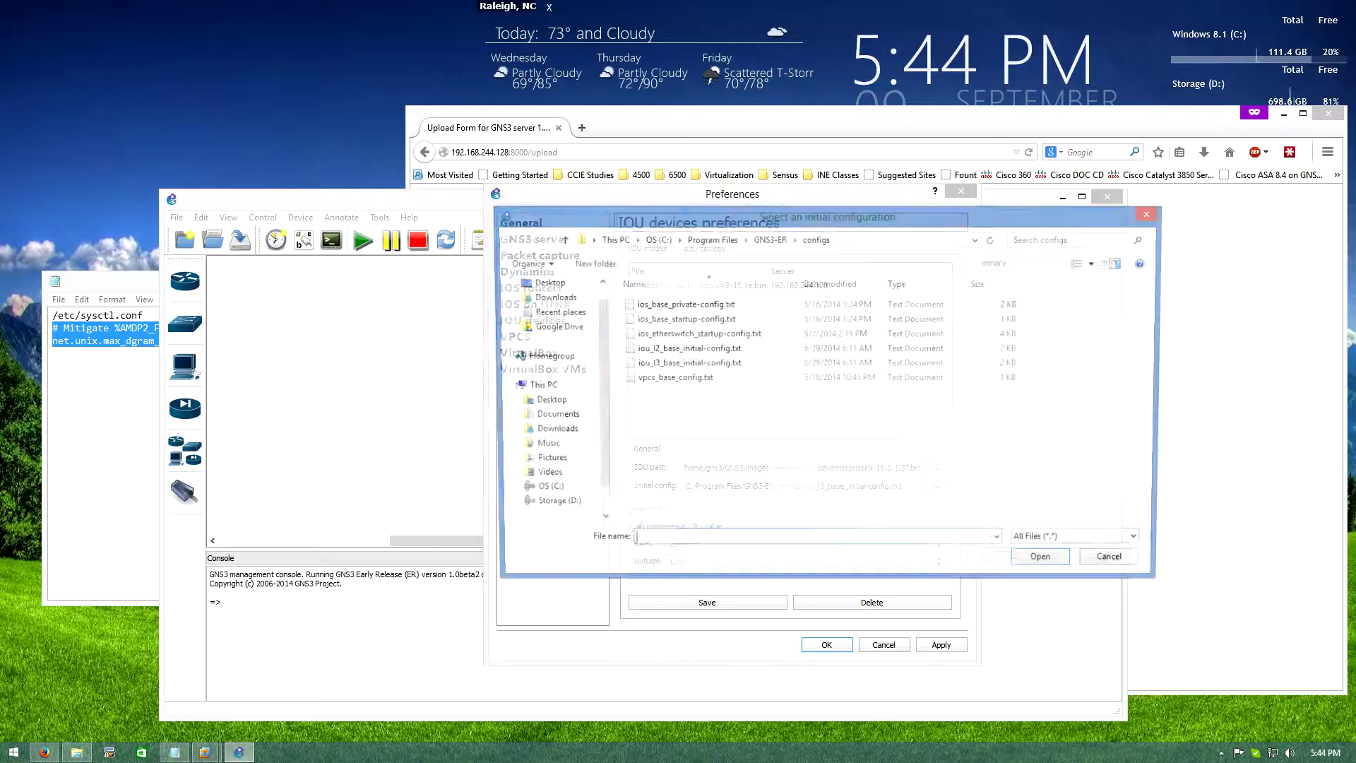
pyautogui.press('Escape')
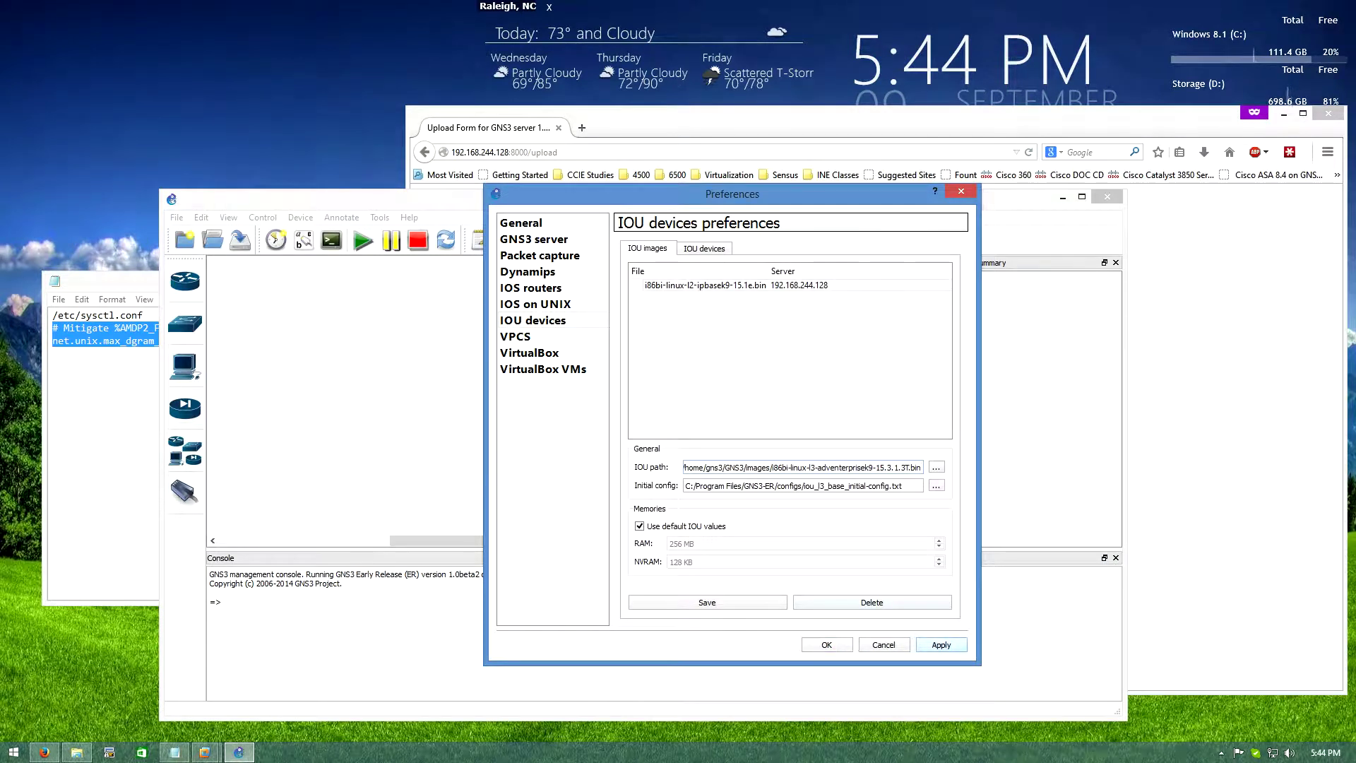
pyautogui.click(707, 602)
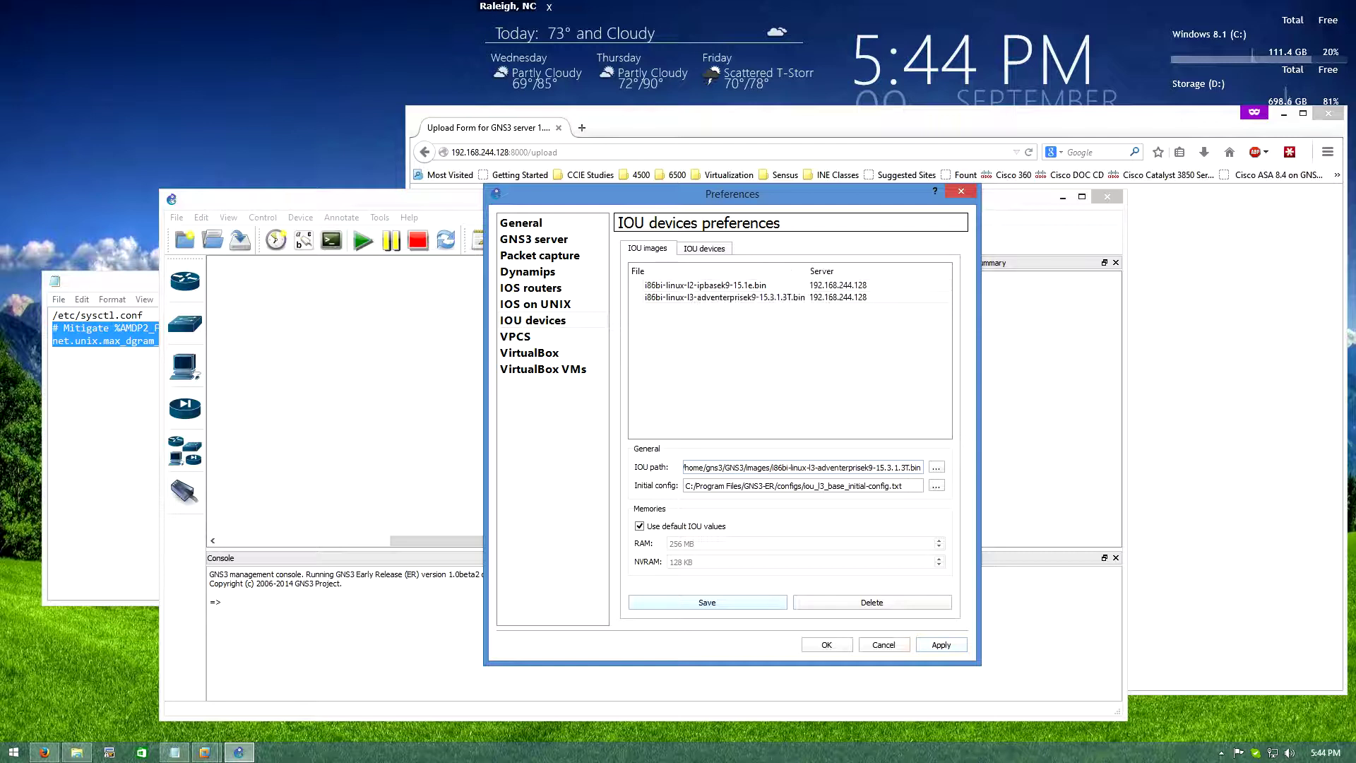
pyautogui.click(826, 644)
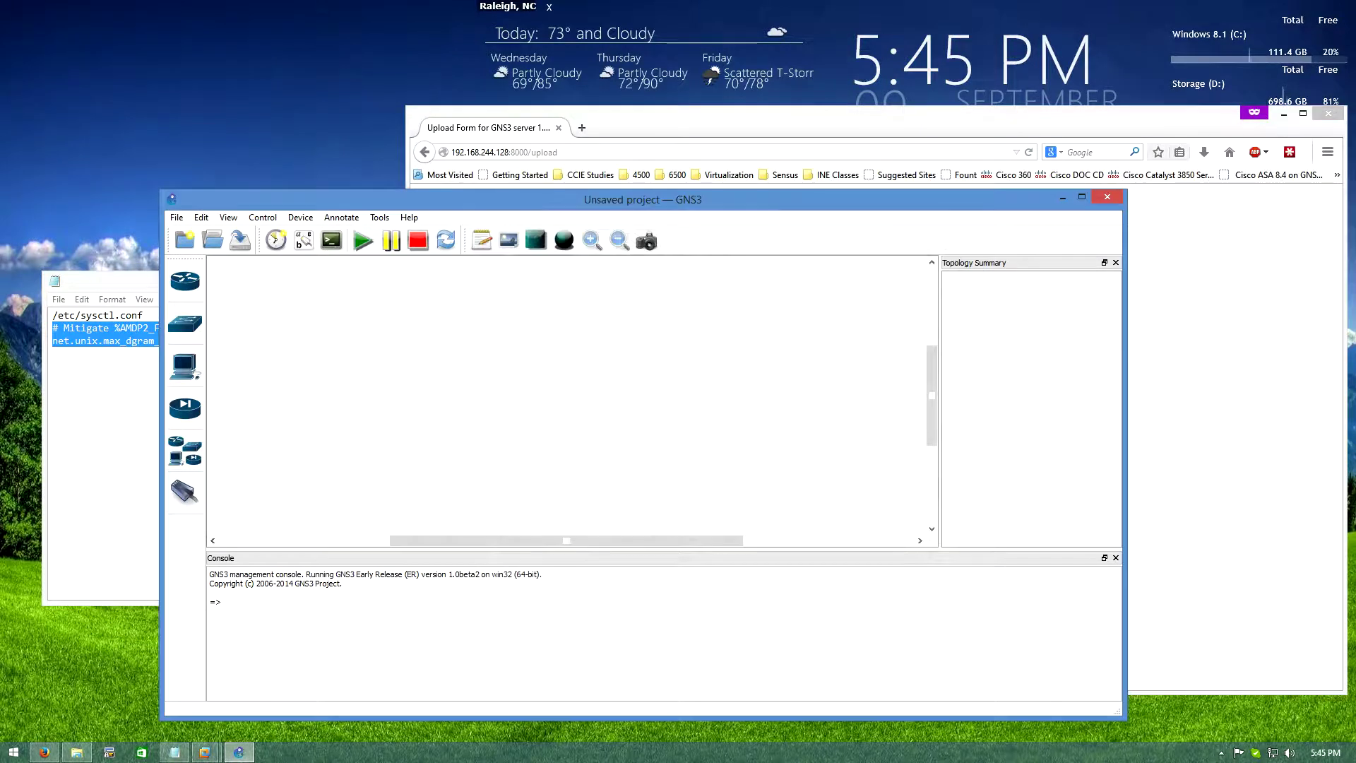
# Place IOU1 with the L2 ipbasek9 image and IOU2 with the L3 adventerprise image
pyautogui.click(184, 280)
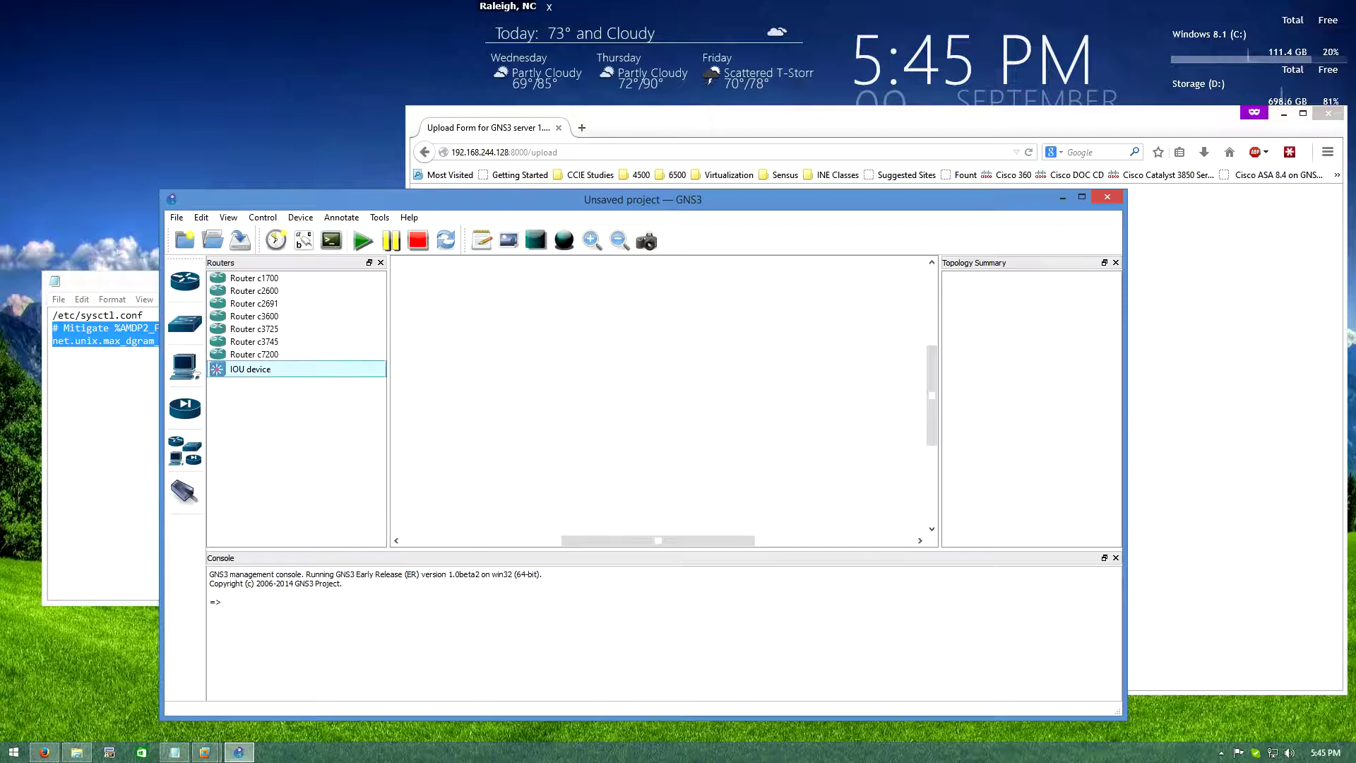
pyautogui.moveTo(250, 369); pyautogui.dragTo(586, 367)
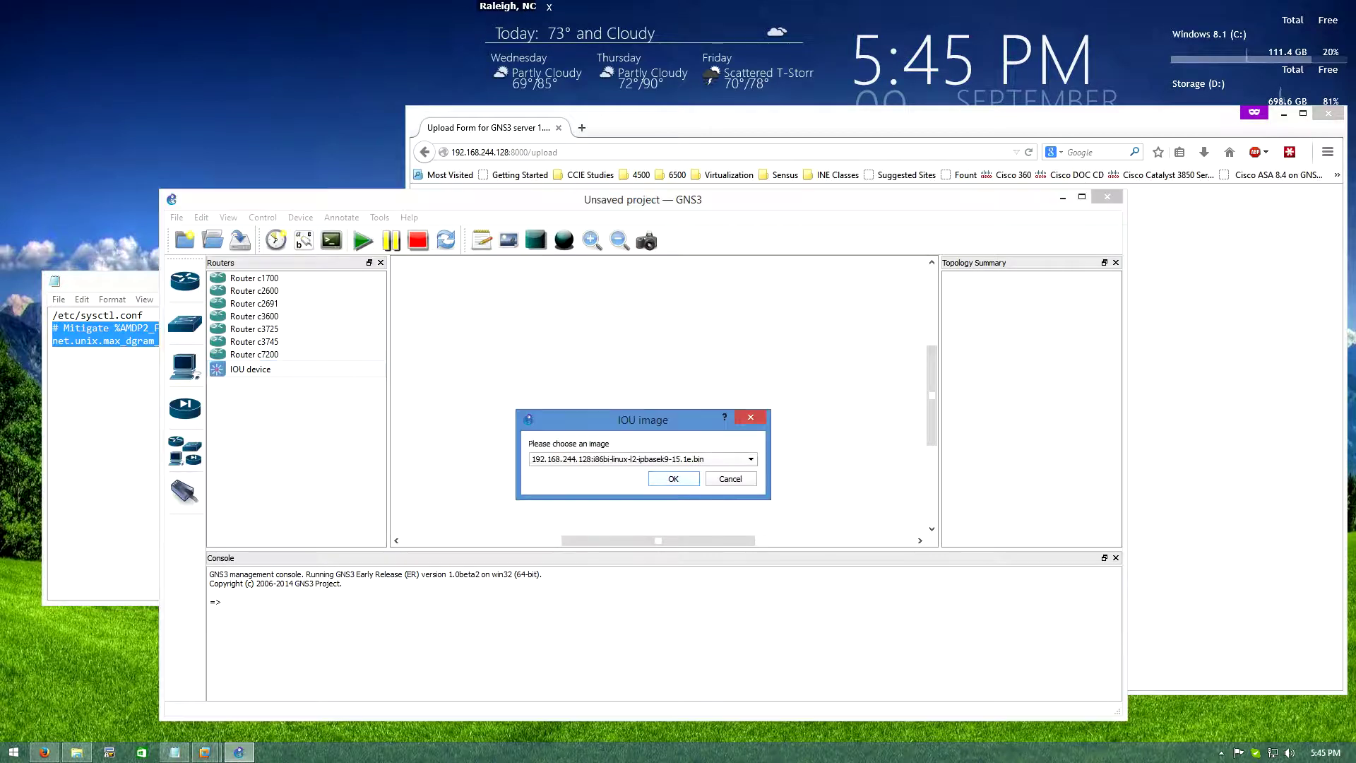
pyautogui.press('Return')
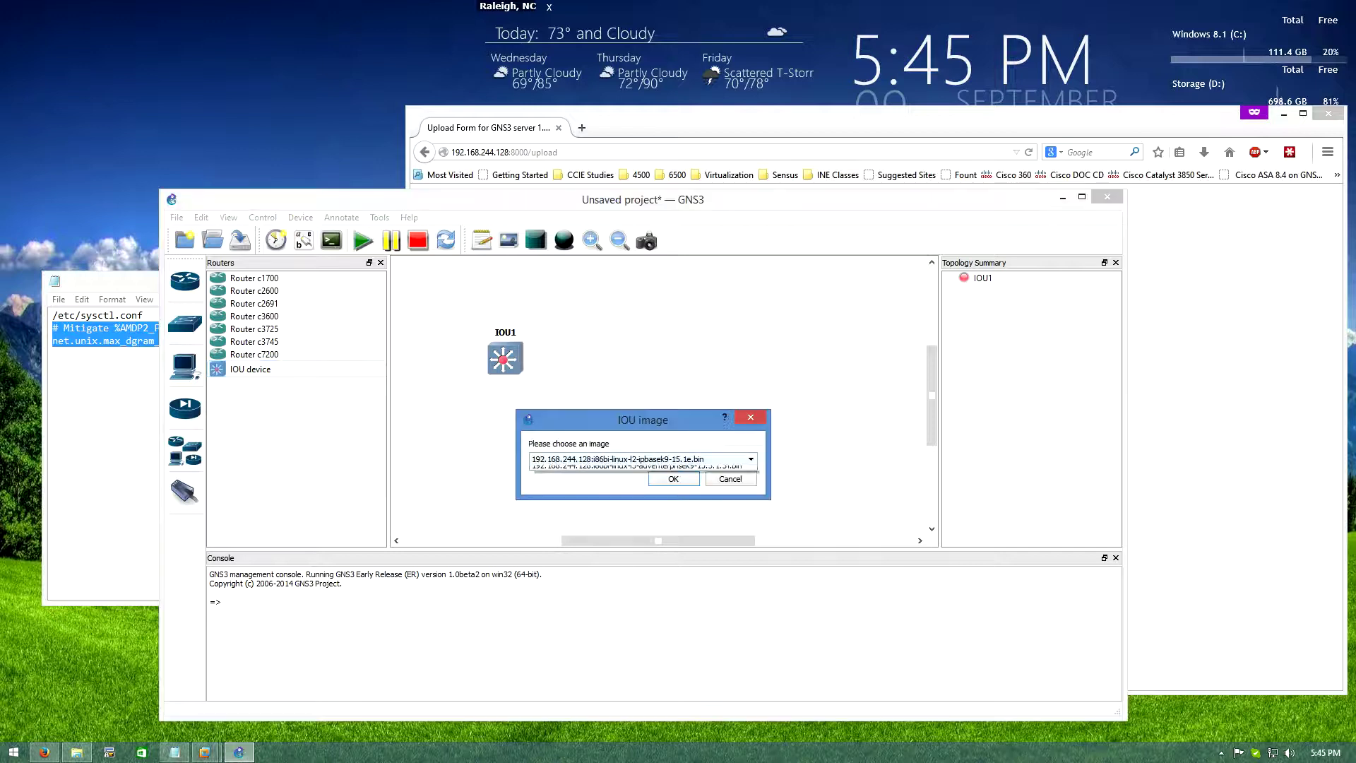
pyautogui.hotkey('alt', 'Down')
pyautogui.press('Down')
pyautogui.press('Return')
pyautogui.press('Return')
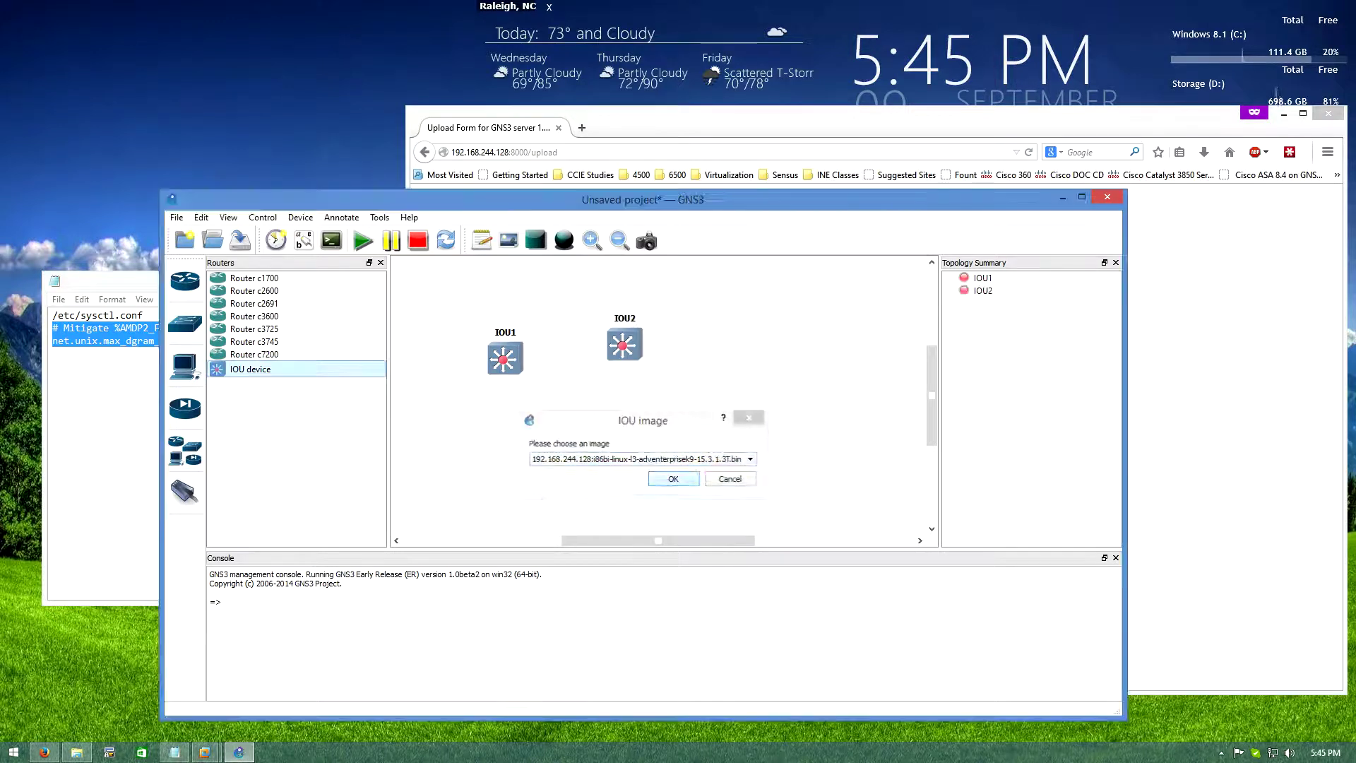
pyautogui.moveTo(504, 358); pyautogui.dragTo(709, 455)
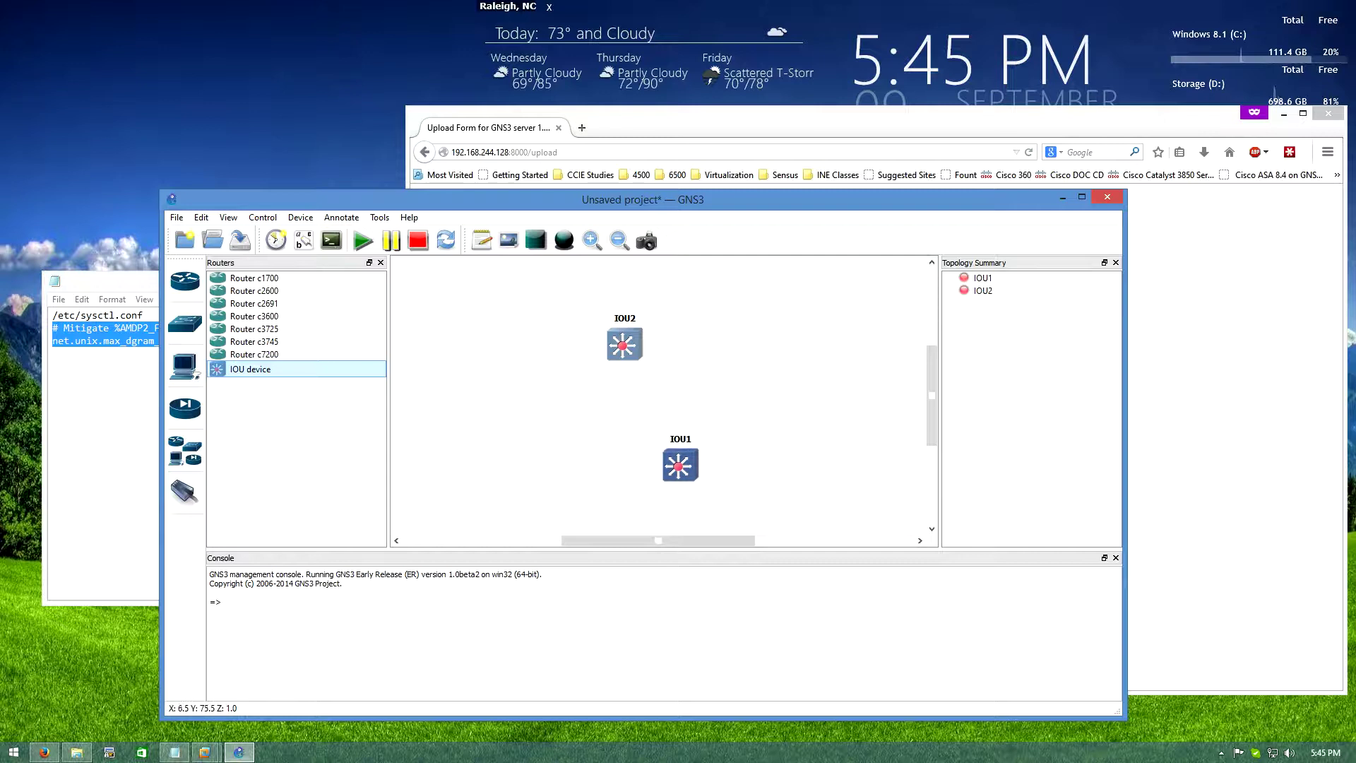
# Rename IOU2 to R1 with one Ethernet and one serial adapter
pyautogui.click(624, 344)
pyautogui.rightClick(624, 344)
pyautogui.click(650, 354)
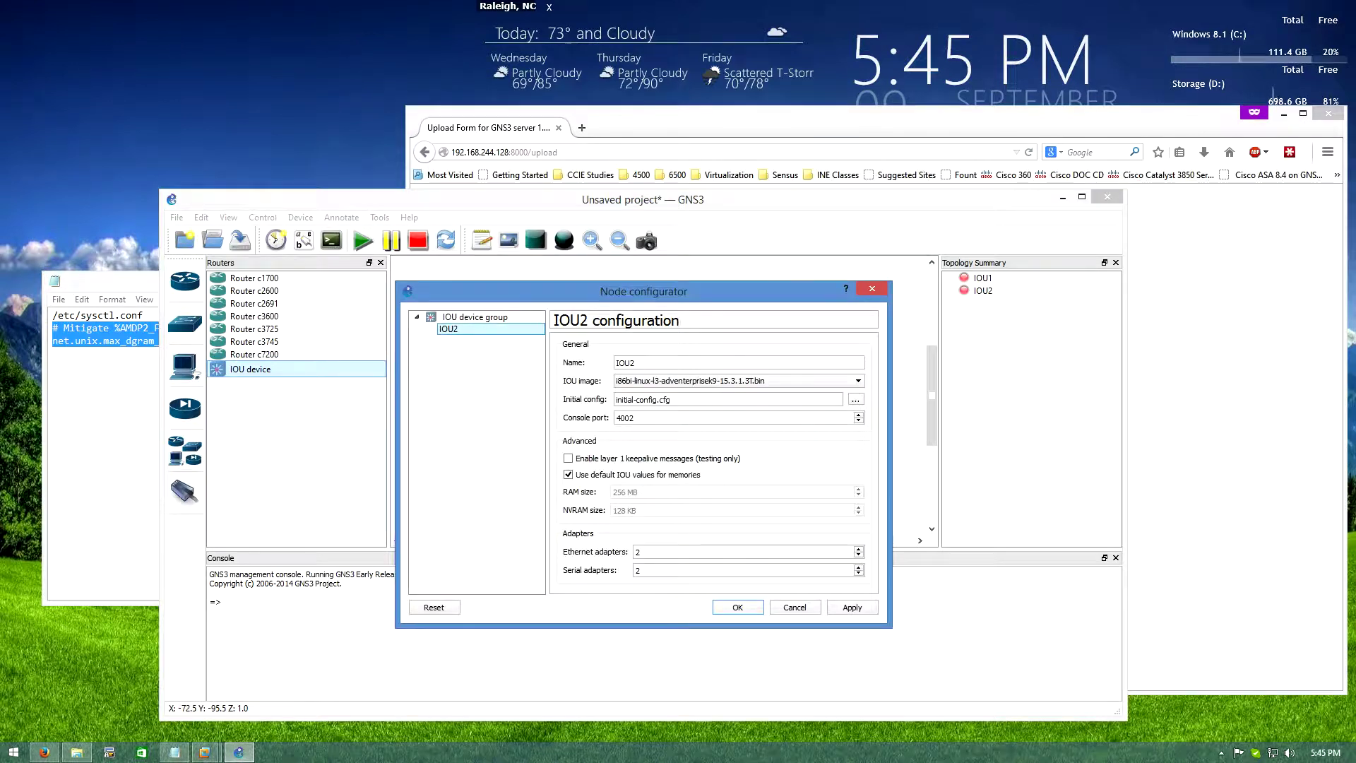
pyautogui.doubleClick(625, 362)
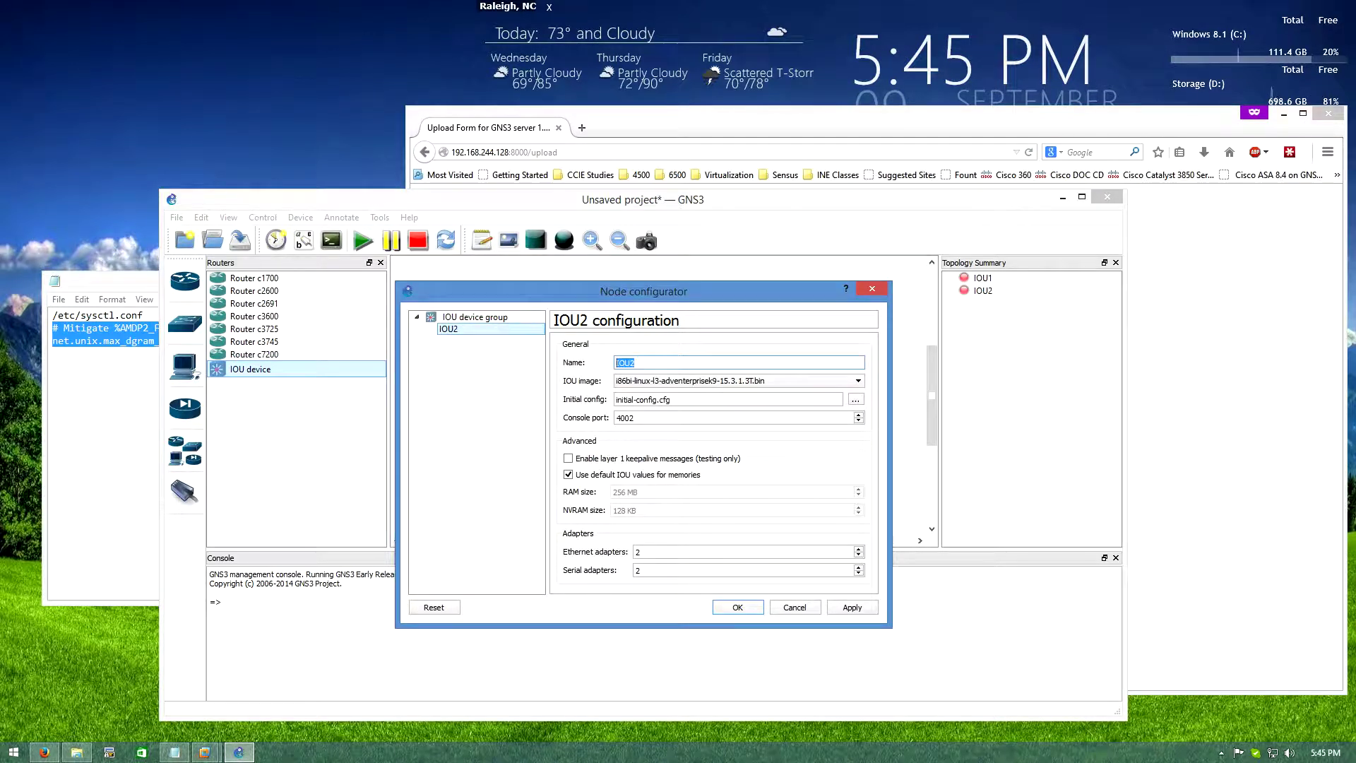
pyautogui.write('Ro')
pyautogui.press('BackSpace')
pyautogui.press('BackSpace')
pyautogui.click(638, 552)
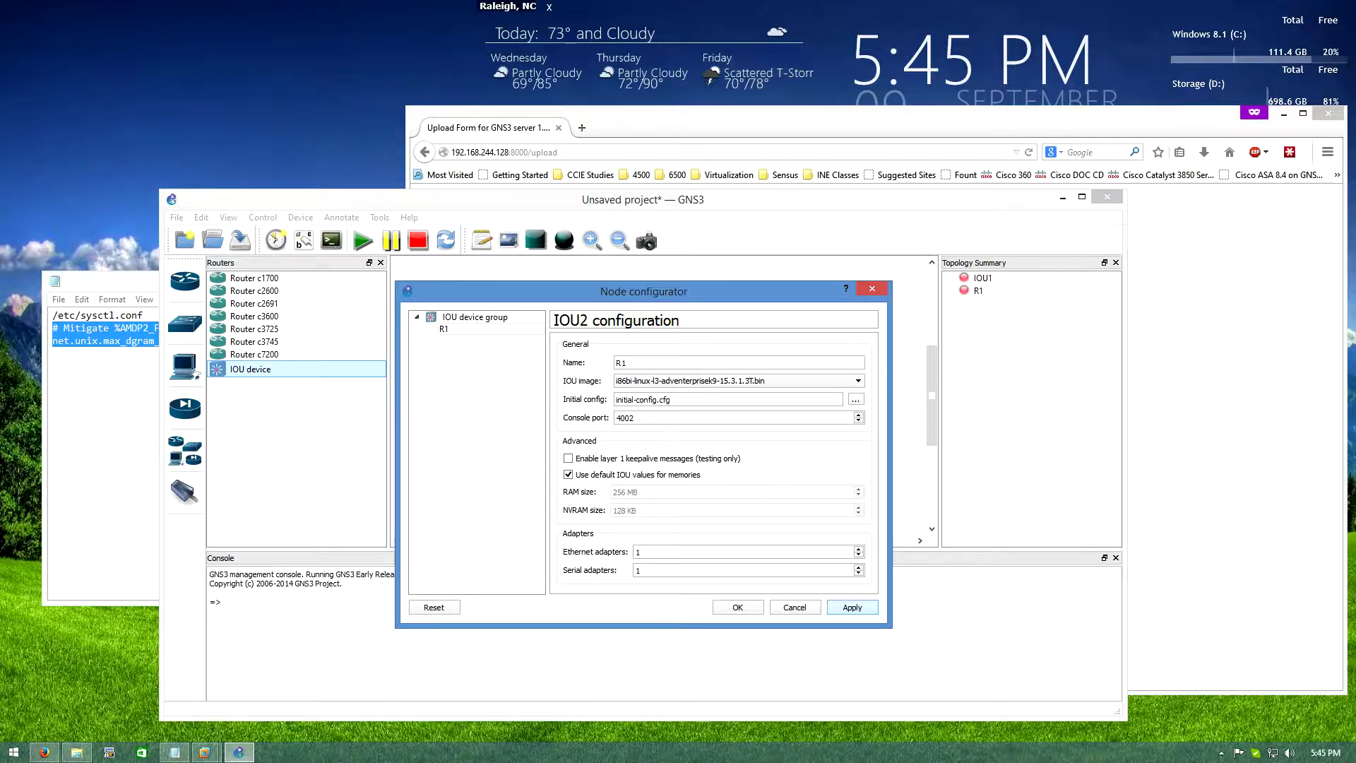
pyautogui.click(737, 607)
# Rename IOU1 to SW1 and give it 3 Ethernet adapters
pyautogui.rightClick(682, 466)
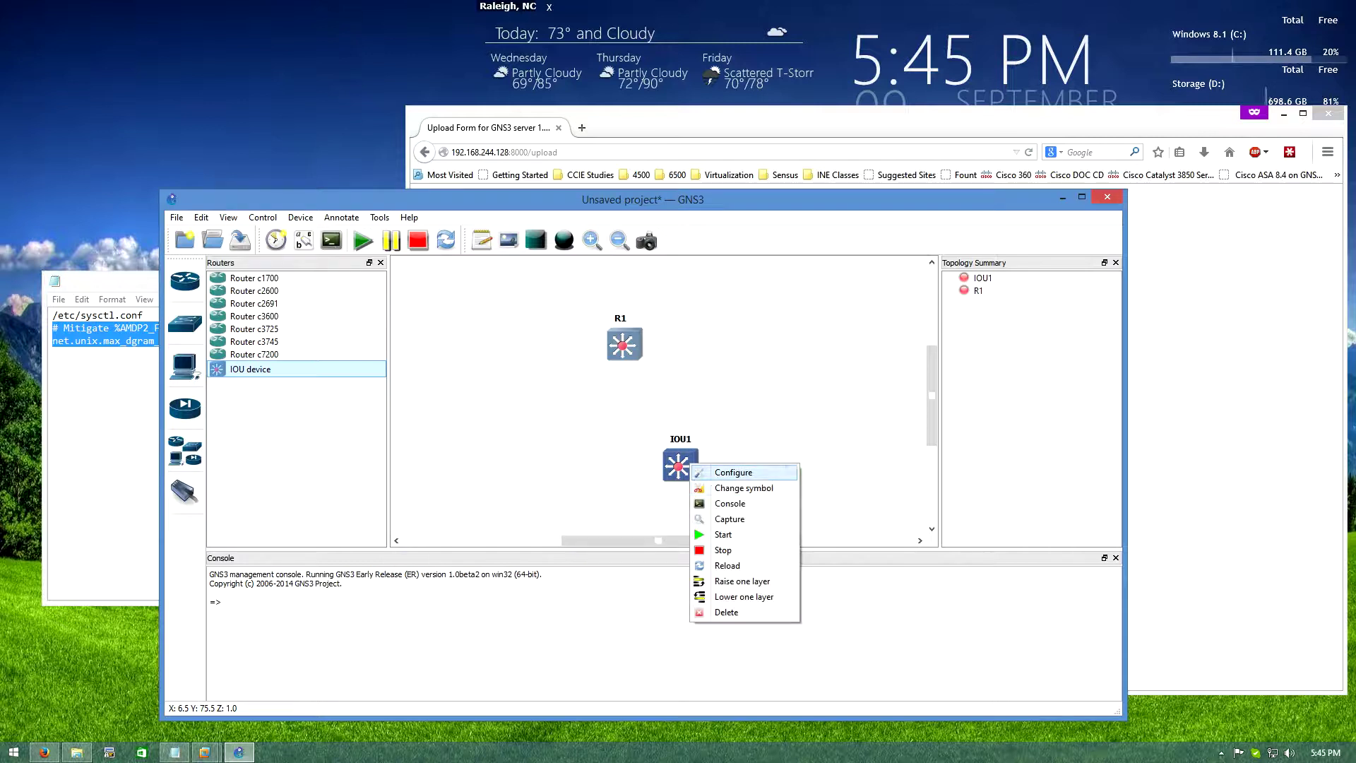
pyautogui.click(707, 473)
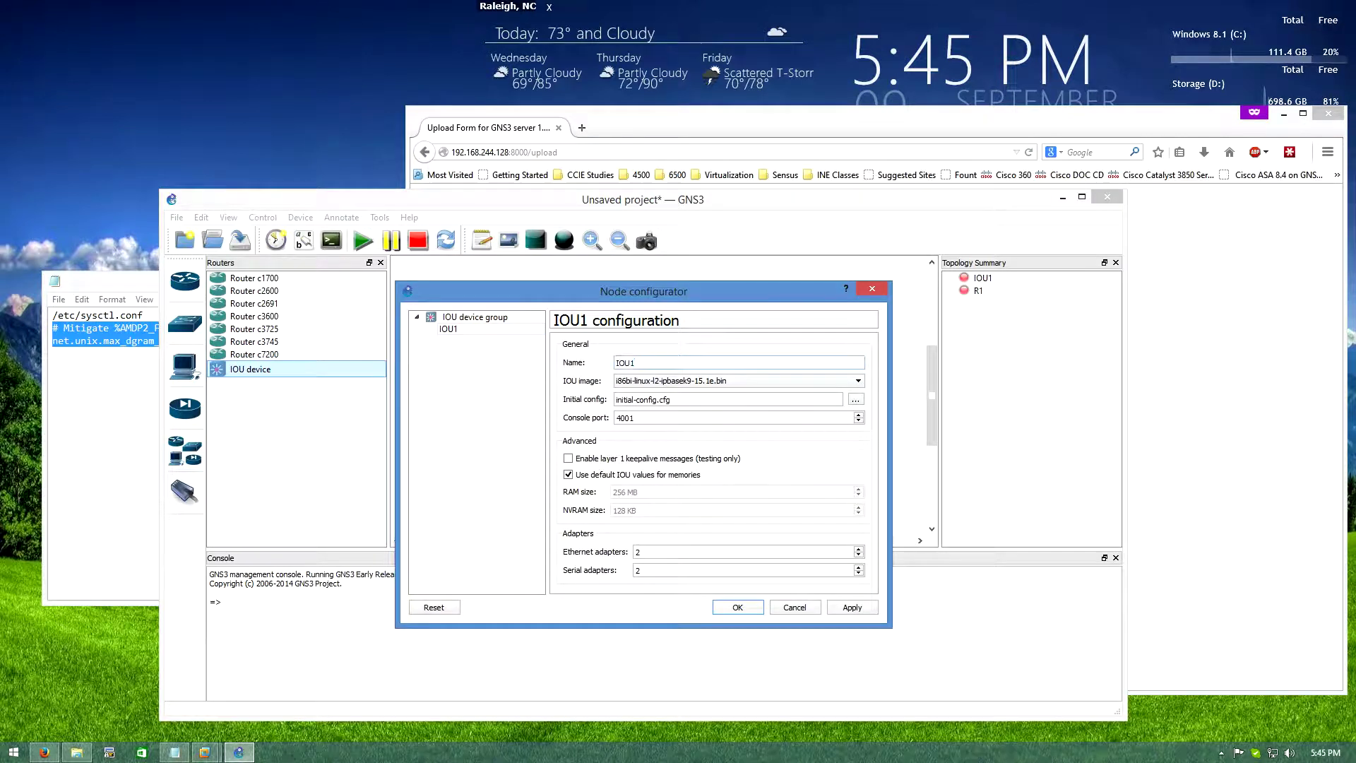
pyautogui.doubleClick(622, 362)
pyautogui.write('SW1')
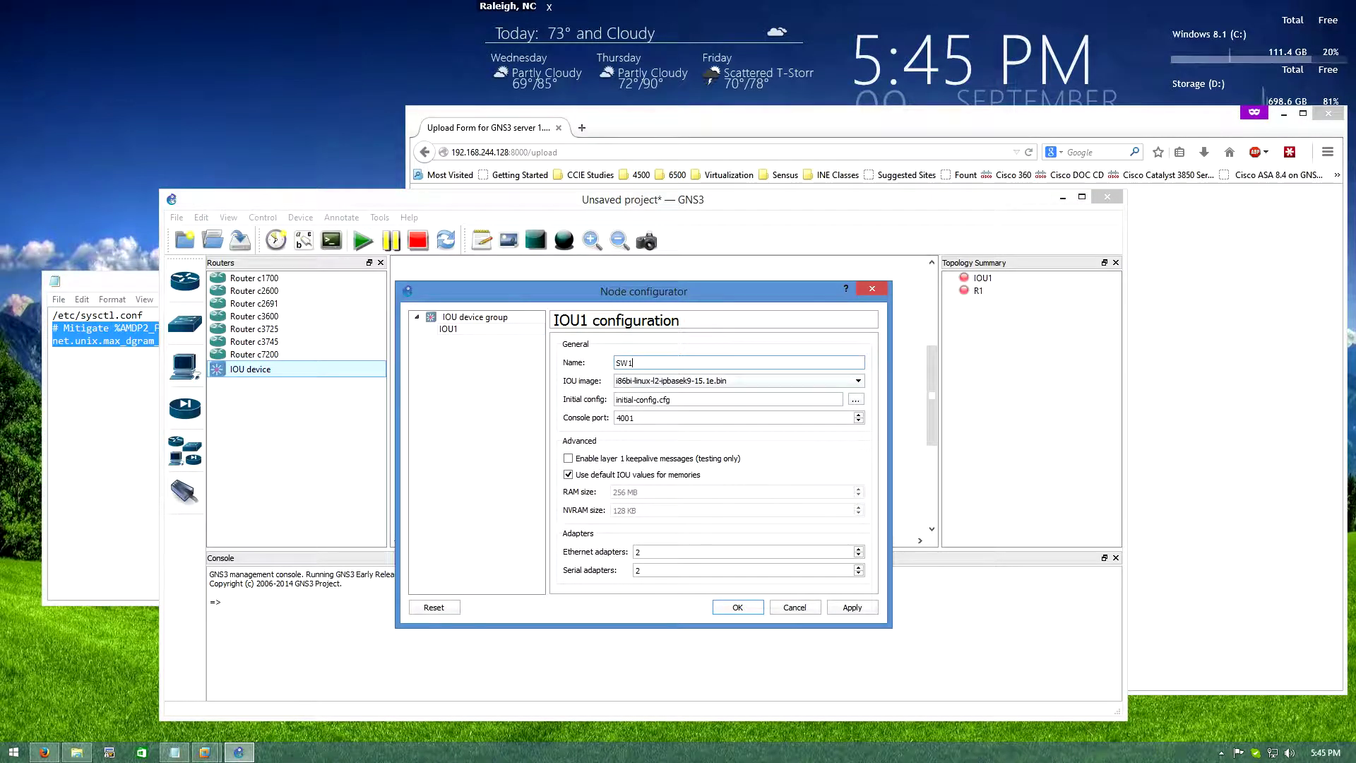
pyautogui.click(639, 570)
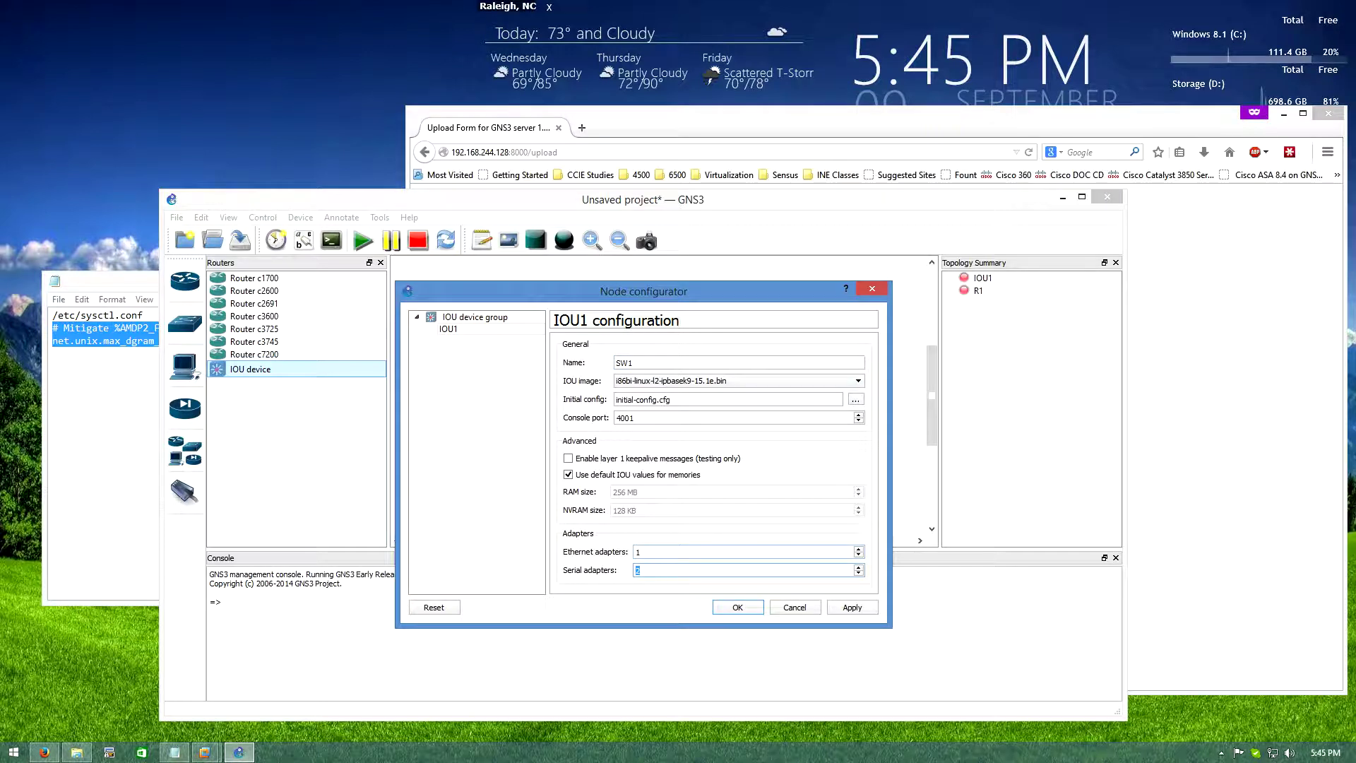
pyautogui.click(637, 552)
pyautogui.write('3')
pyautogui.click(851, 607)
pyautogui.click(737, 607)
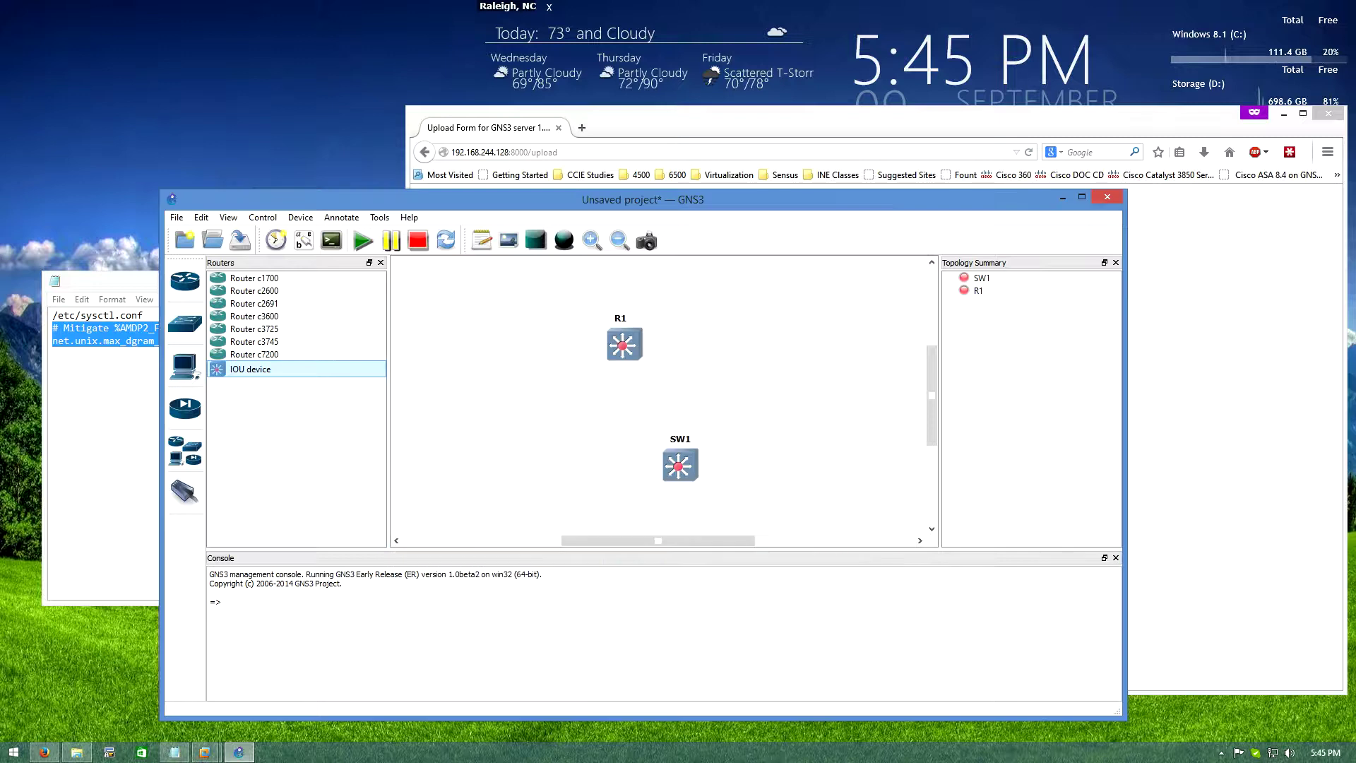
# Draw a link from R1's Ethernet0/0 to an interface on SW1
pyautogui.click(185, 492)
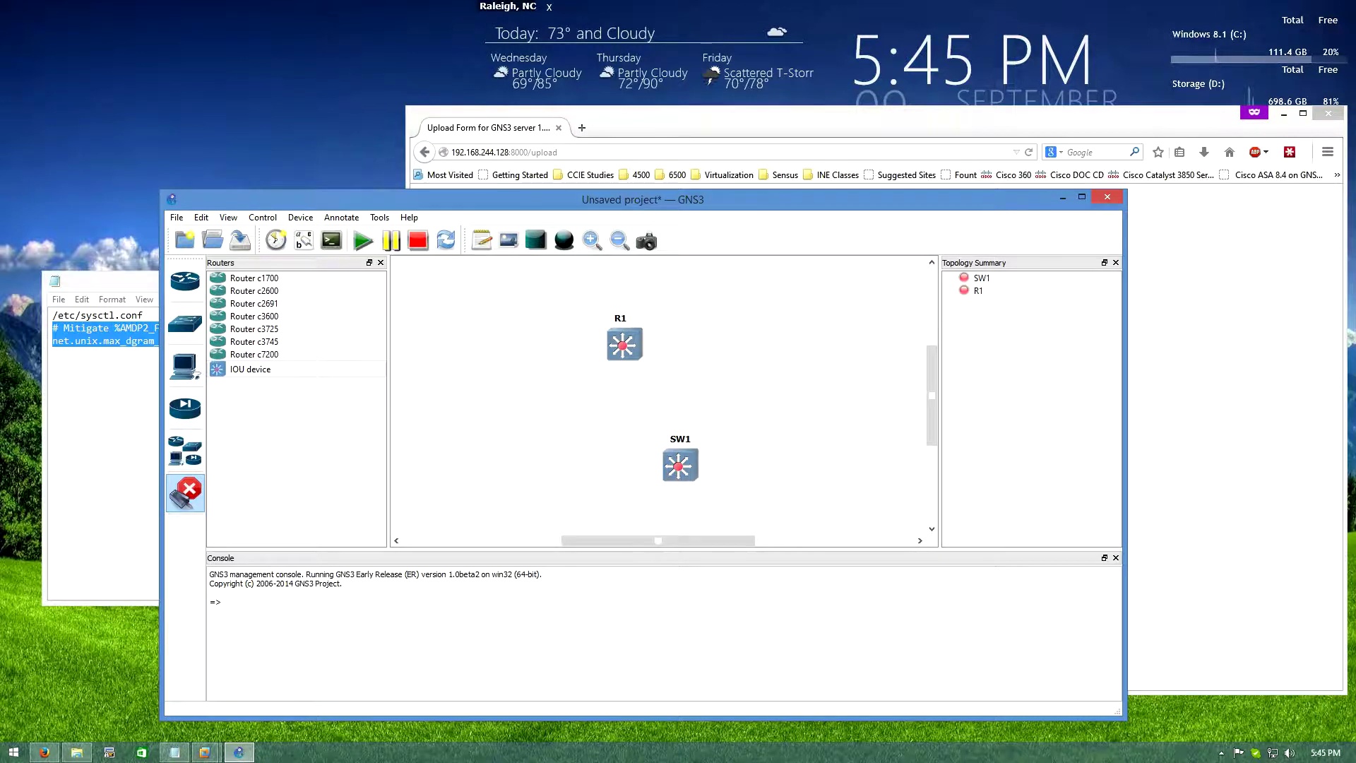
pyautogui.click(626, 336)
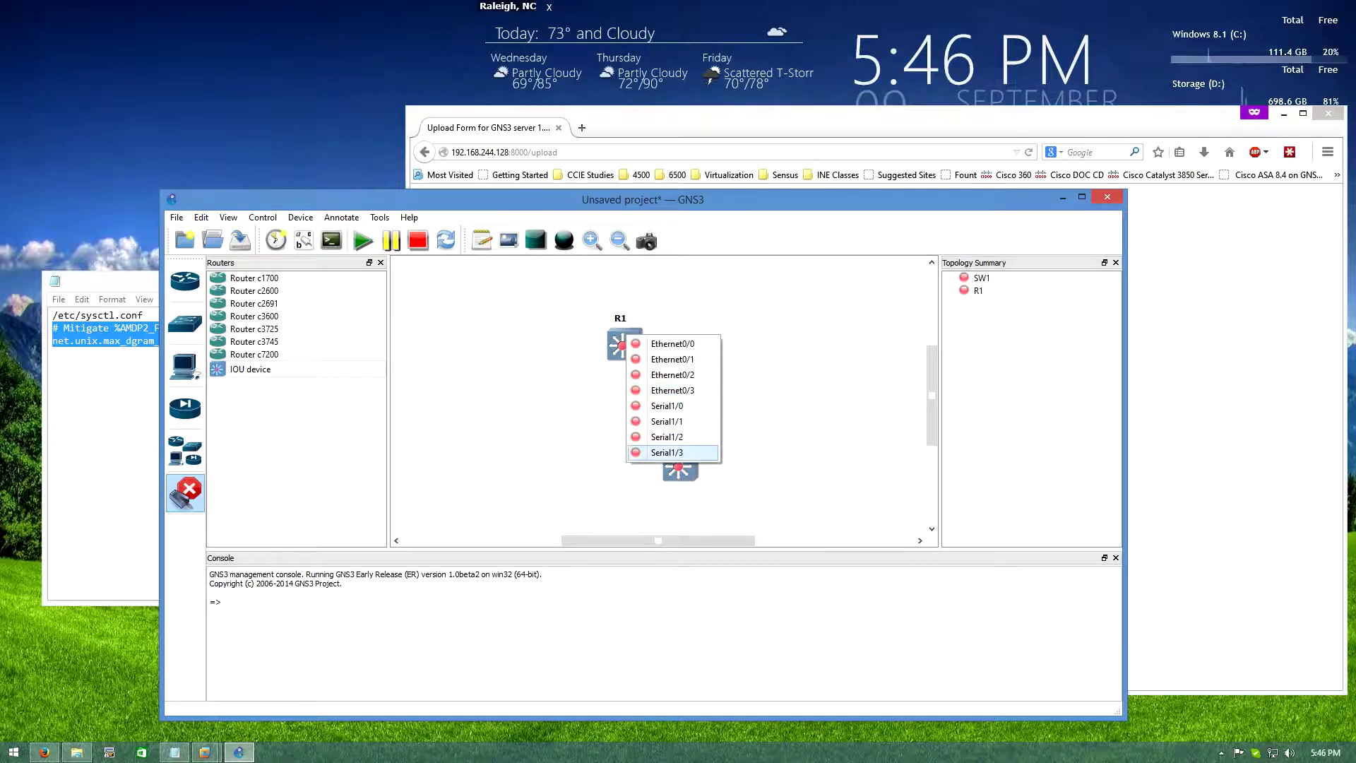
pyautogui.click(670, 343)
pyautogui.click(679, 465)
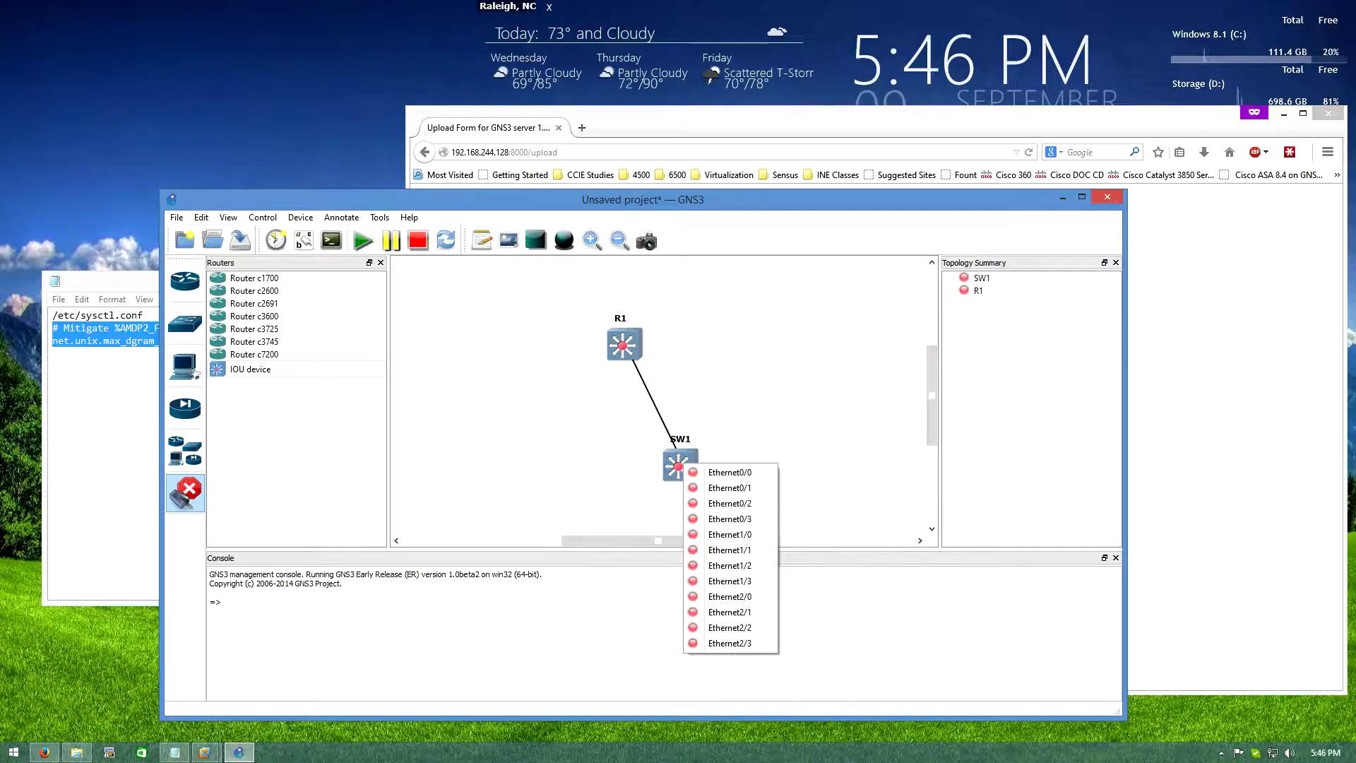
pyautogui.click(729, 472)
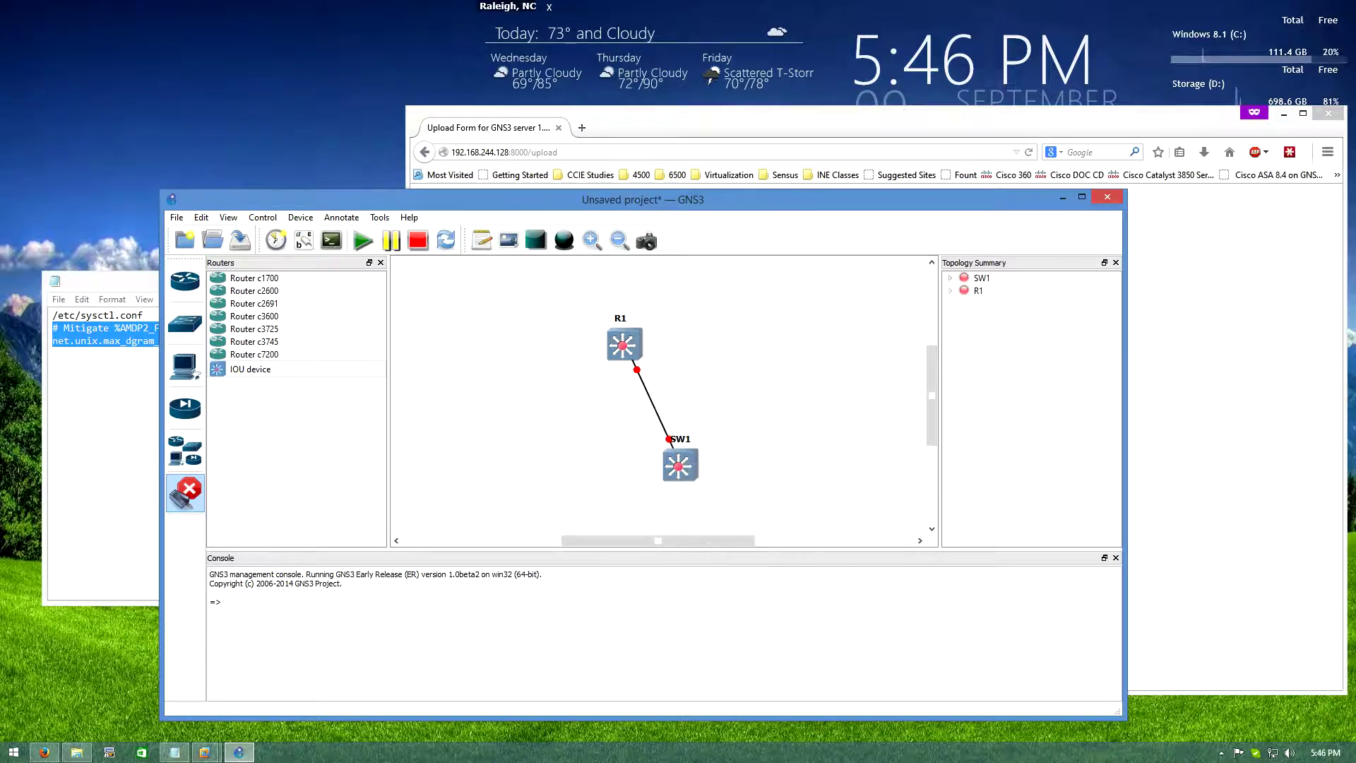
# Turn off link mode and start all devices so R1 and SW1 run
pyautogui.click(185, 492)
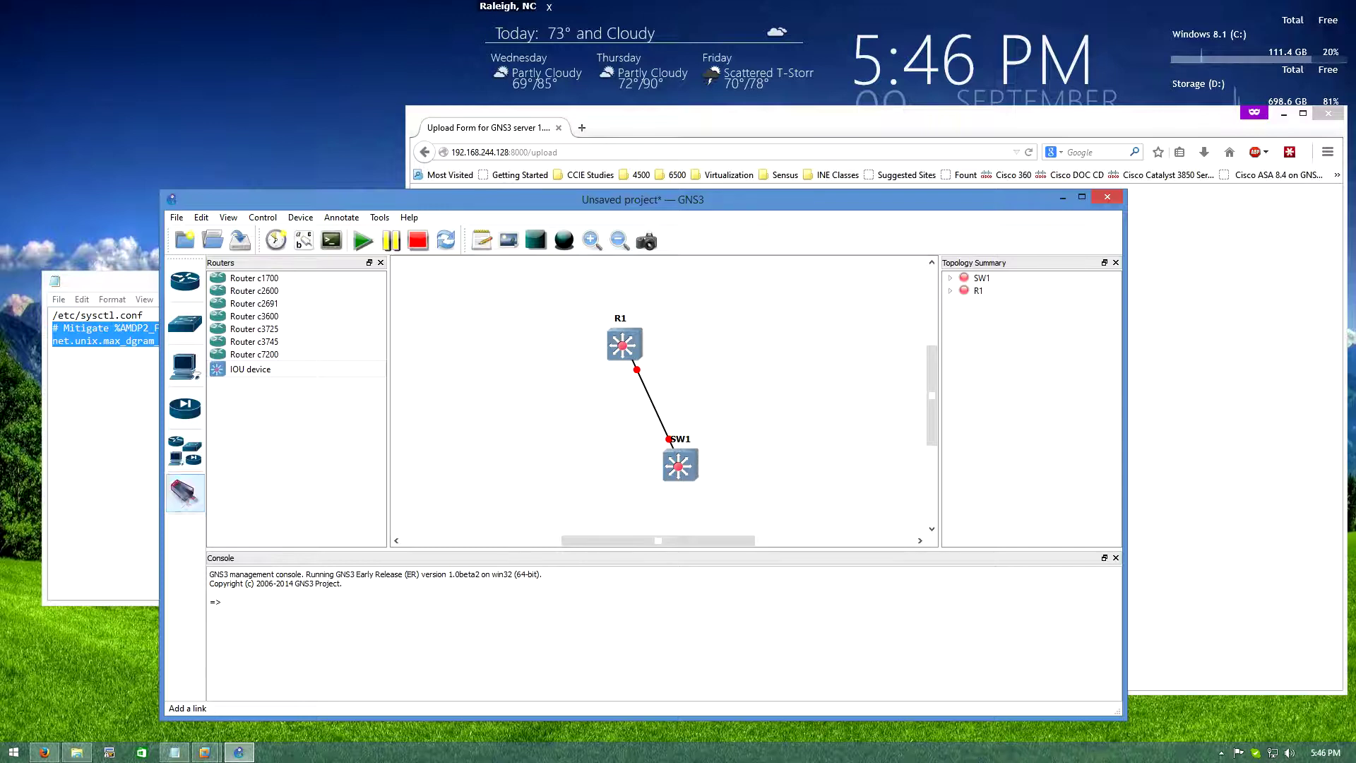
pyautogui.click(362, 241)
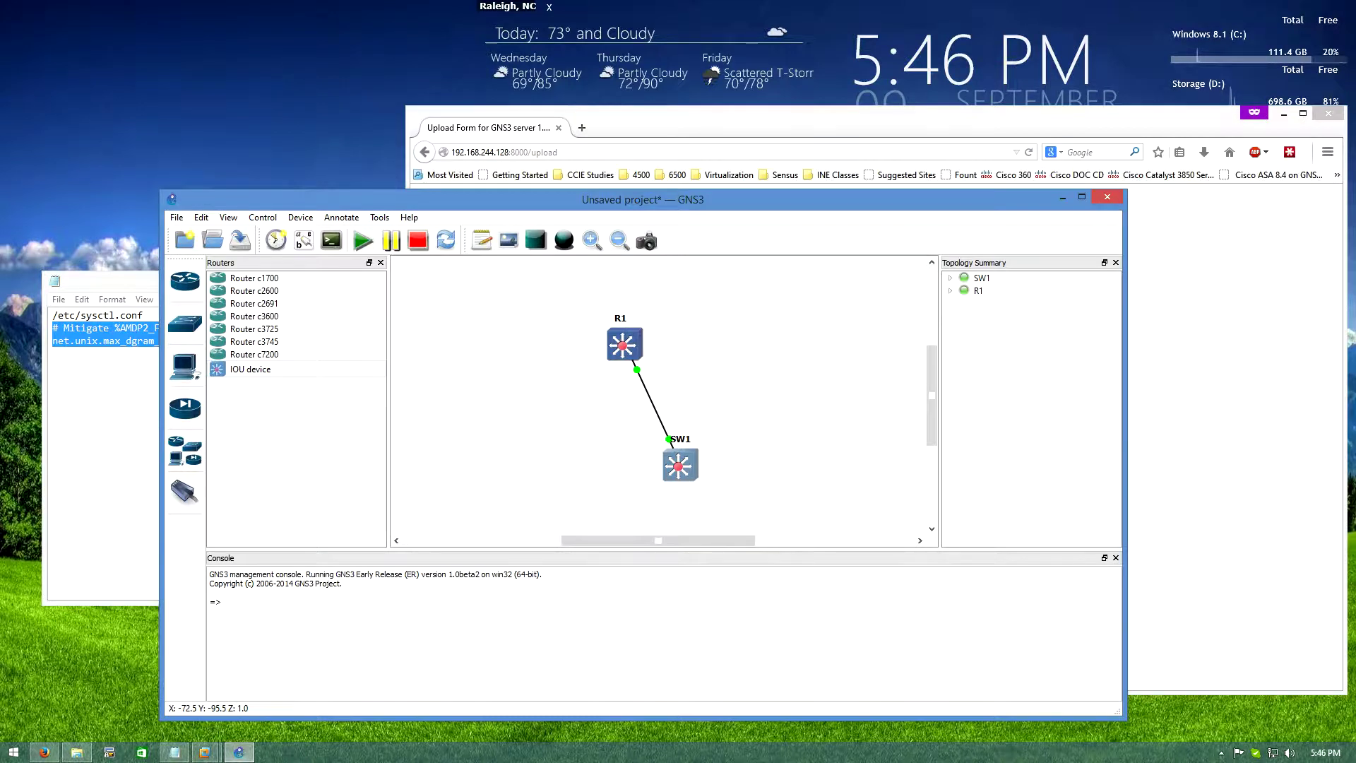
# Open SW1's console and run 'show ip int br', filtered and unfiltered
pyautogui.doubleClick(679, 464)
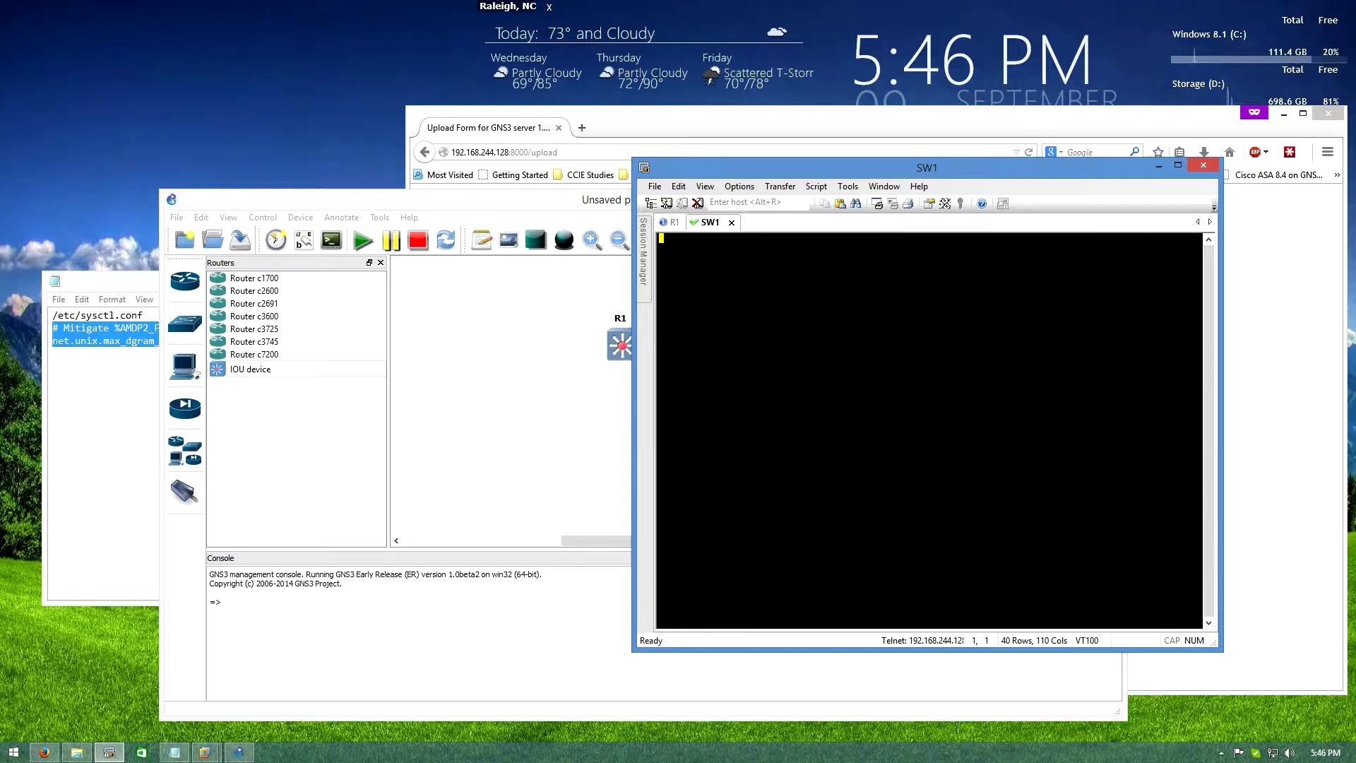
pyautogui.press('Return')
pyautogui.press('Return')
pyautogui.press('Return')
pyautogui.press('Return')
pyautogui.press('Return')
pyautogui.press('Return')
pyautogui.press('Return')
pyautogui.press('Return')
pyautogui.press('Return')
pyautogui.press('Return')
pyautogui.press('Return')
pyautogui.press('Return')
pyautogui.press('Return')
pyautogui.press('Return')
pyautogui.press('Return')
pyautogui.press('Return')
pyautogui.press('Return')
pyautogui.press('Return')
pyautogui.press('Return')
pyautogui.press('Return')
pyautogui.press('Return')
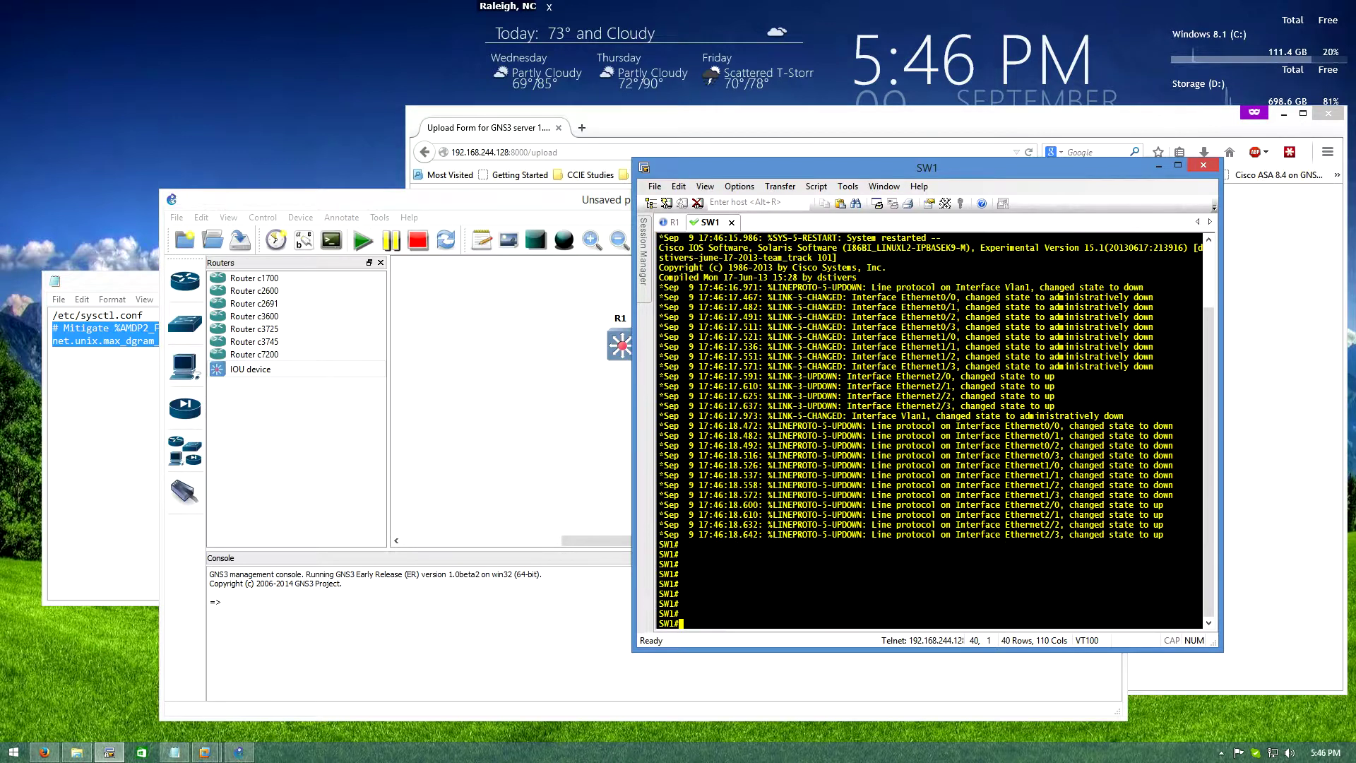
pyautogui.write('show ip')
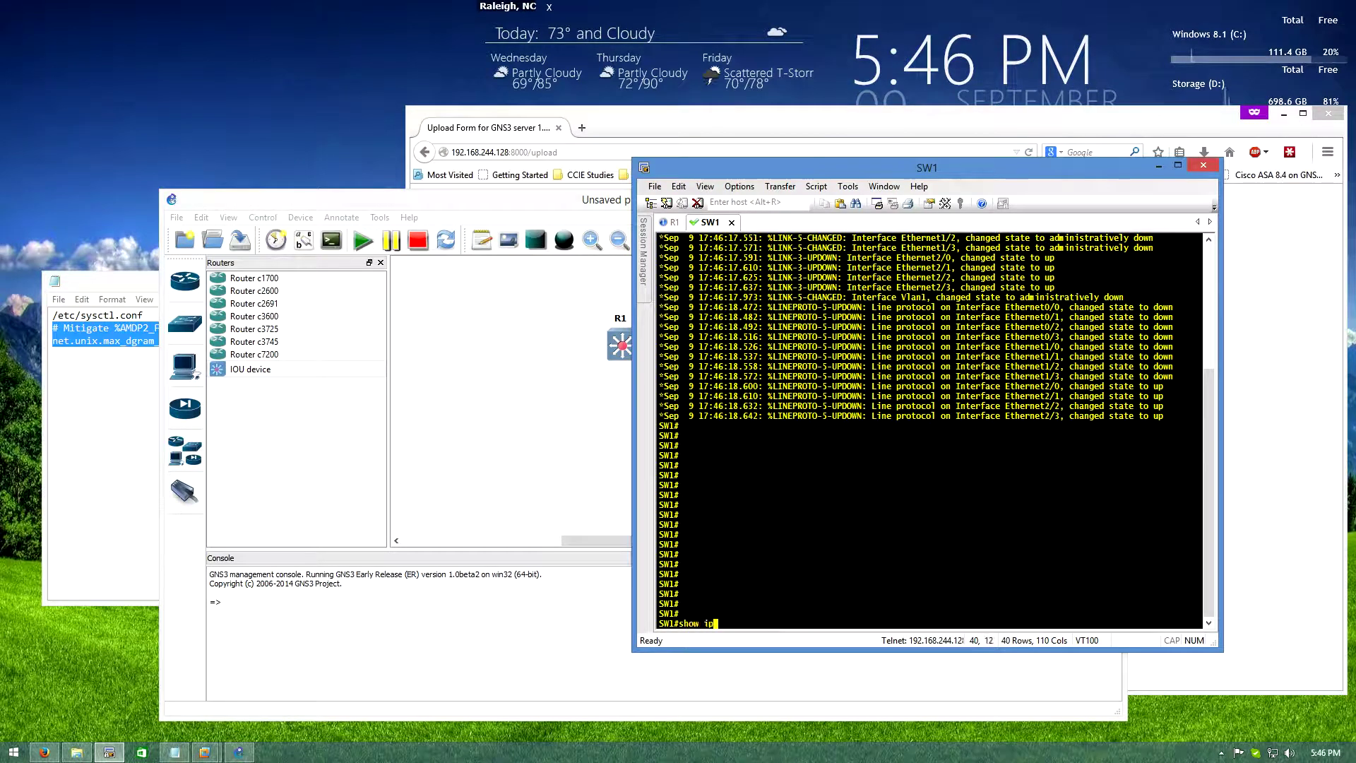
pyautogui.write(' int br | e unass')
pyautogui.press('Return')
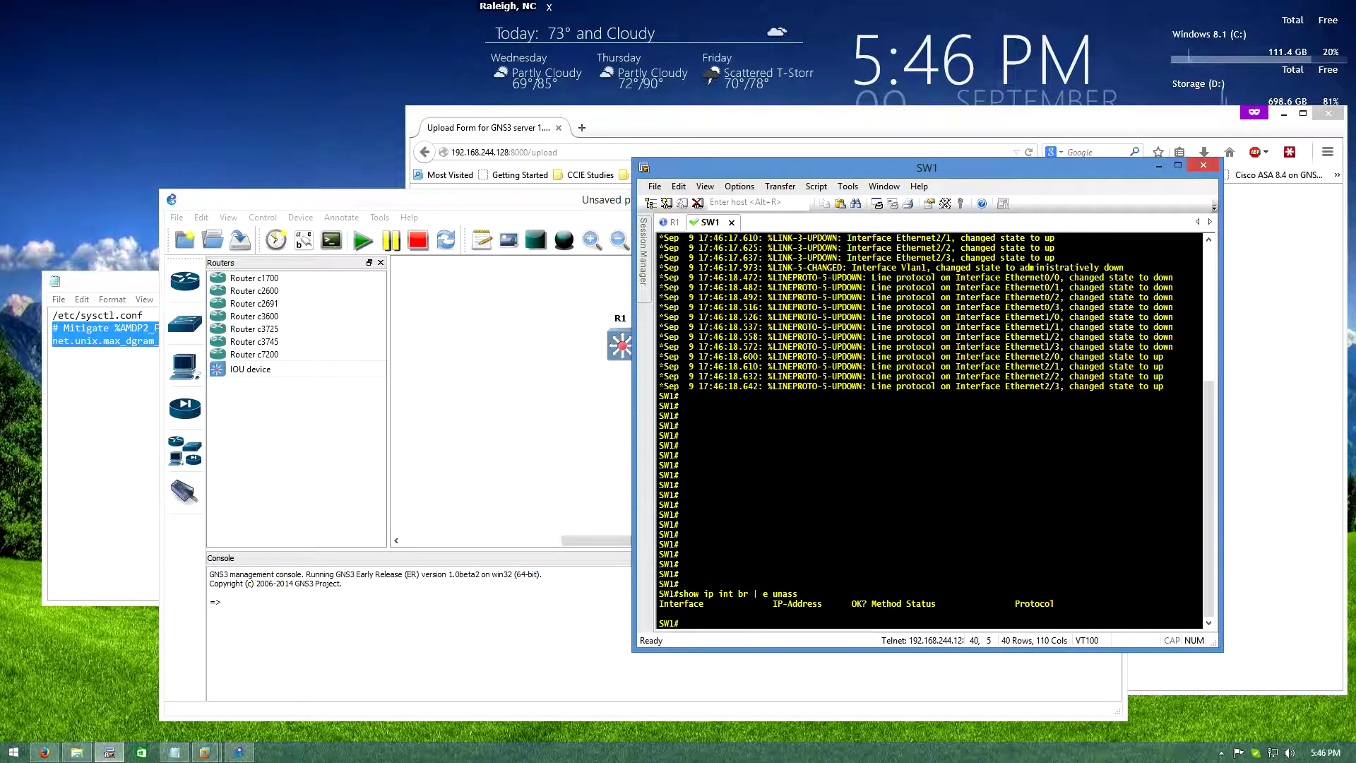
pyautogui.press('Up')
pyautogui.press('BackSpace')
pyautogui.press('BackSpace')
pyautogui.press('BackSpace')
pyautogui.press('BackSpace')
pyautogui.press('Return')
# Enable SW1's Ethernet0/0 with conf t, int eth0/0, no shut, end, then go to R1's tab
pyautogui.write('c')
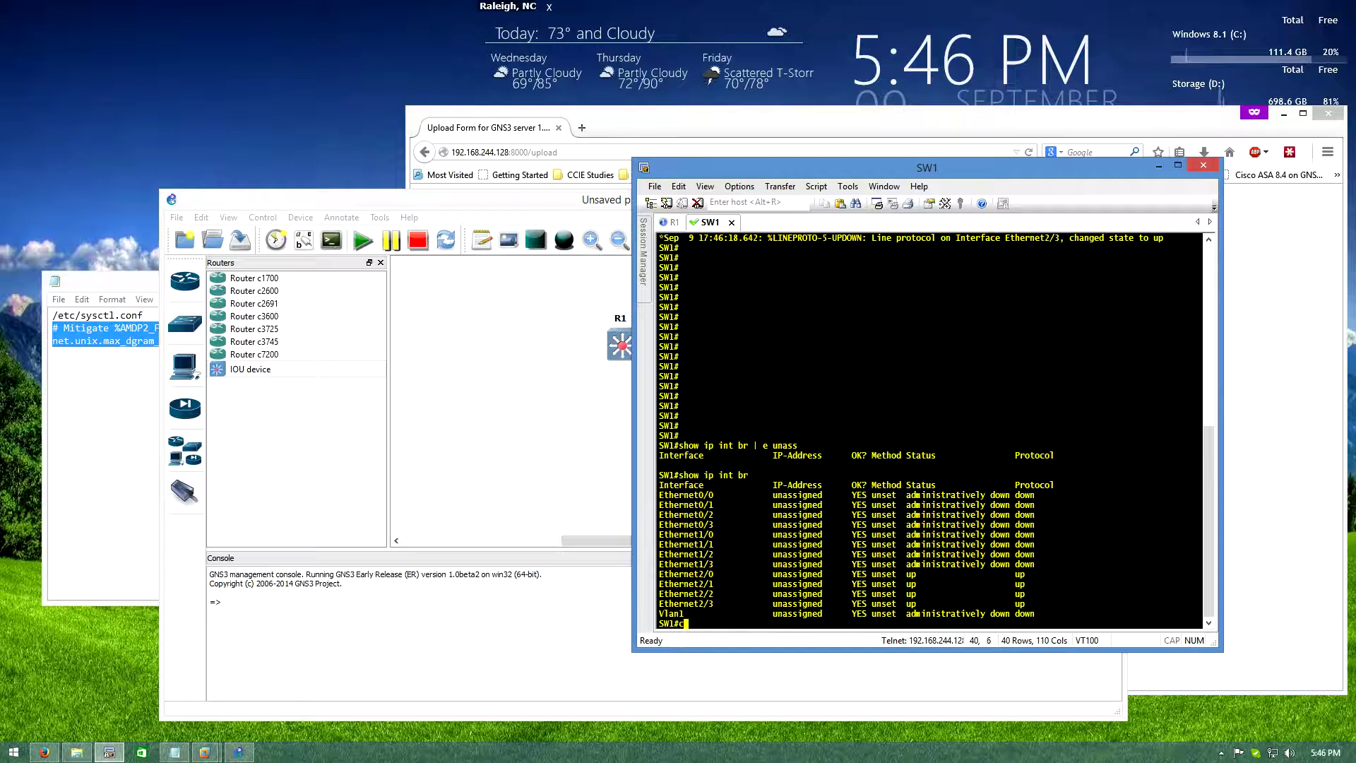
pyautogui.write('onf t')
pyautogui.press('Return')
pyautogui.write('int eth')
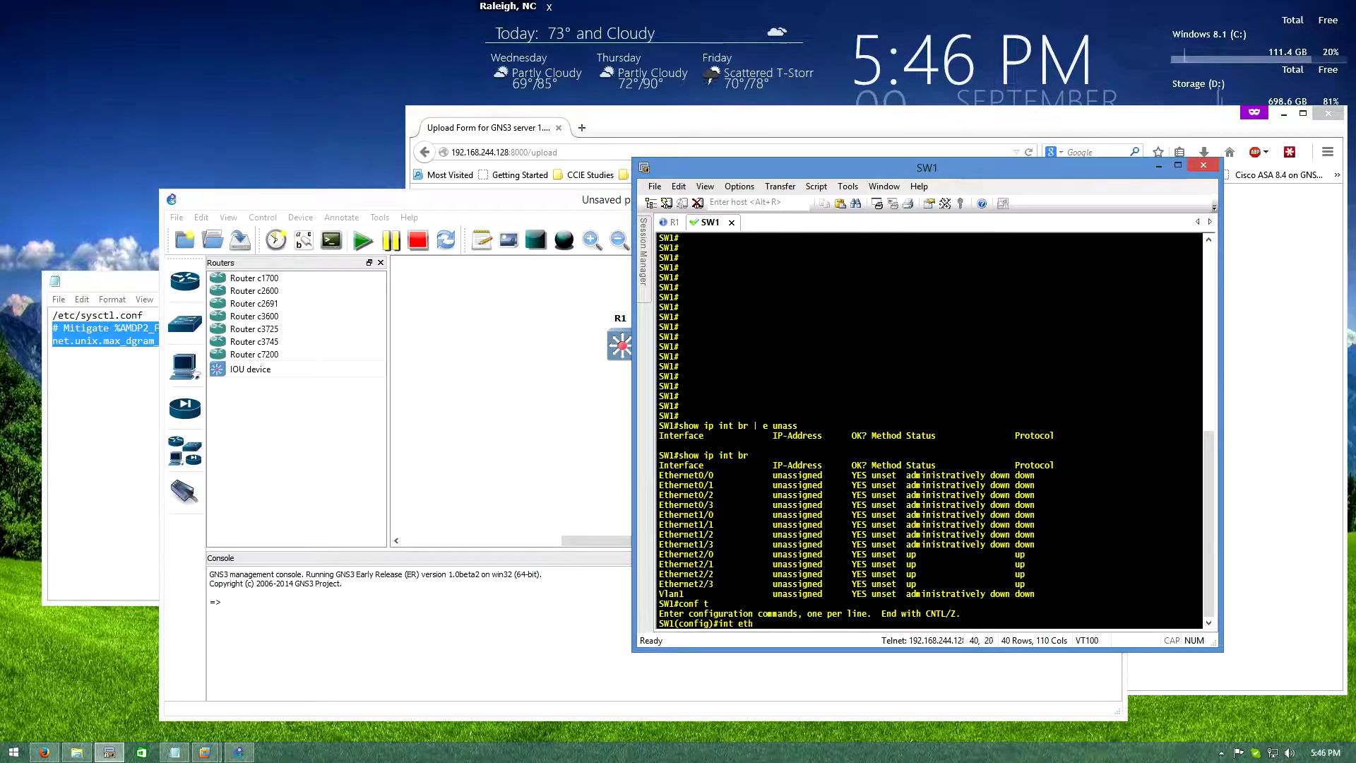
pyautogui.write('0/0')
pyautogui.press('Return')
pyautogui.write('no shut')
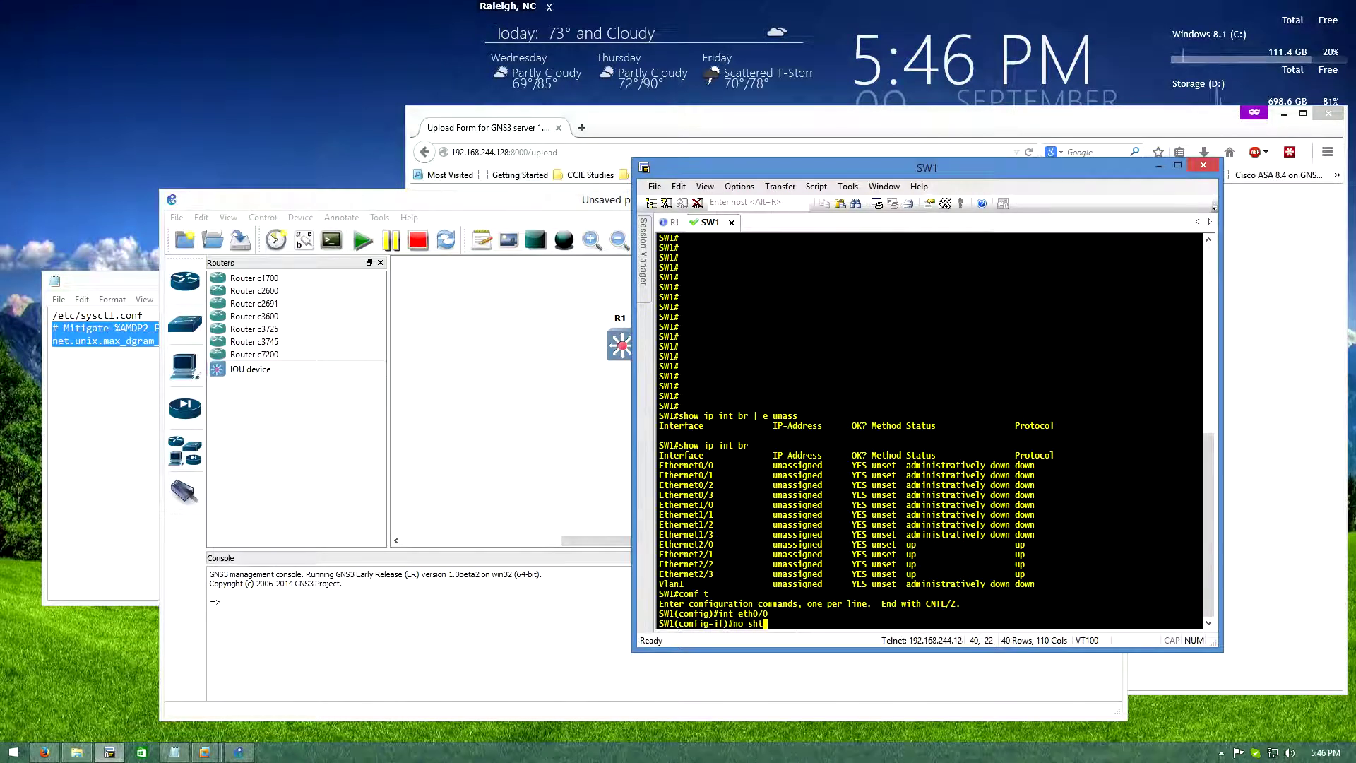
pyautogui.press('BackSpace')
pyautogui.write('ut')
pyautogui.press('Return')
pyautogui.write('end')
pyautogui.press('Return')
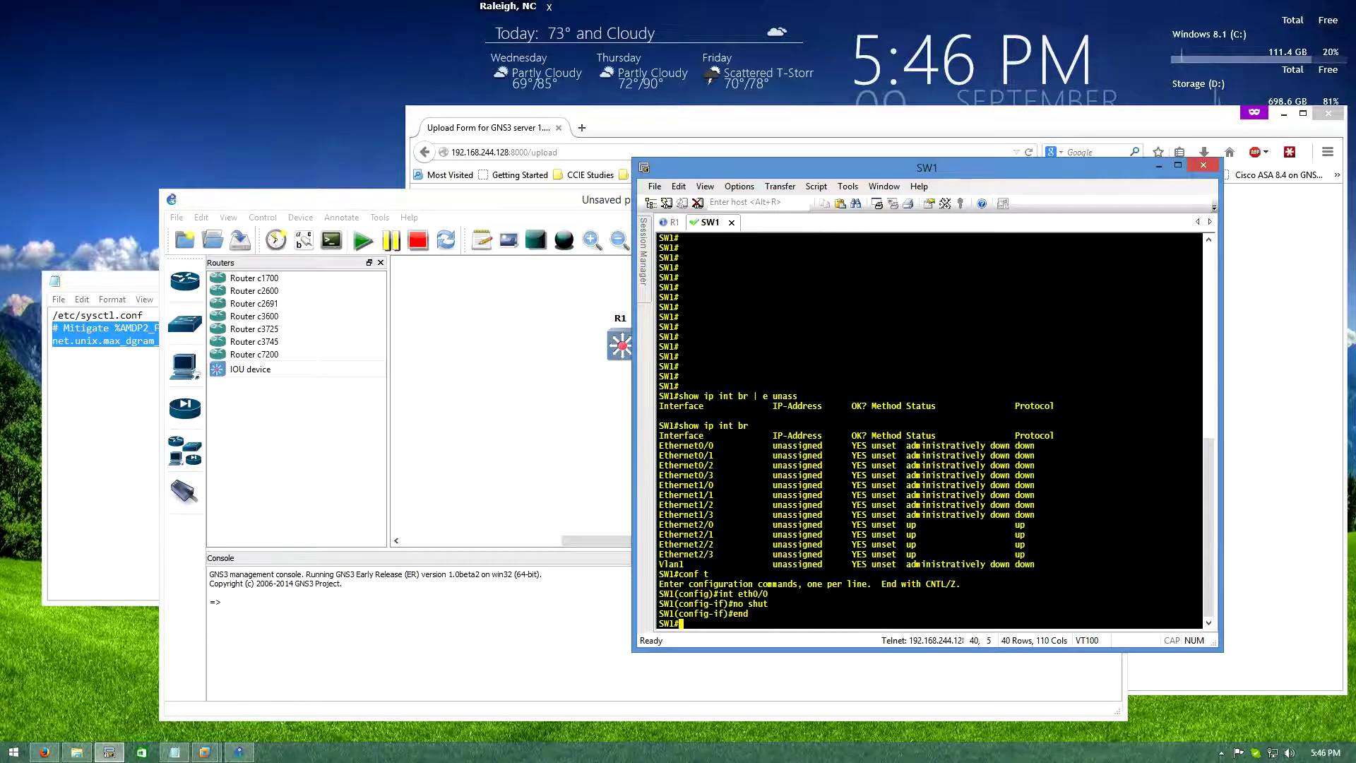
pyautogui.hotkey('ctrl', 'Tab')
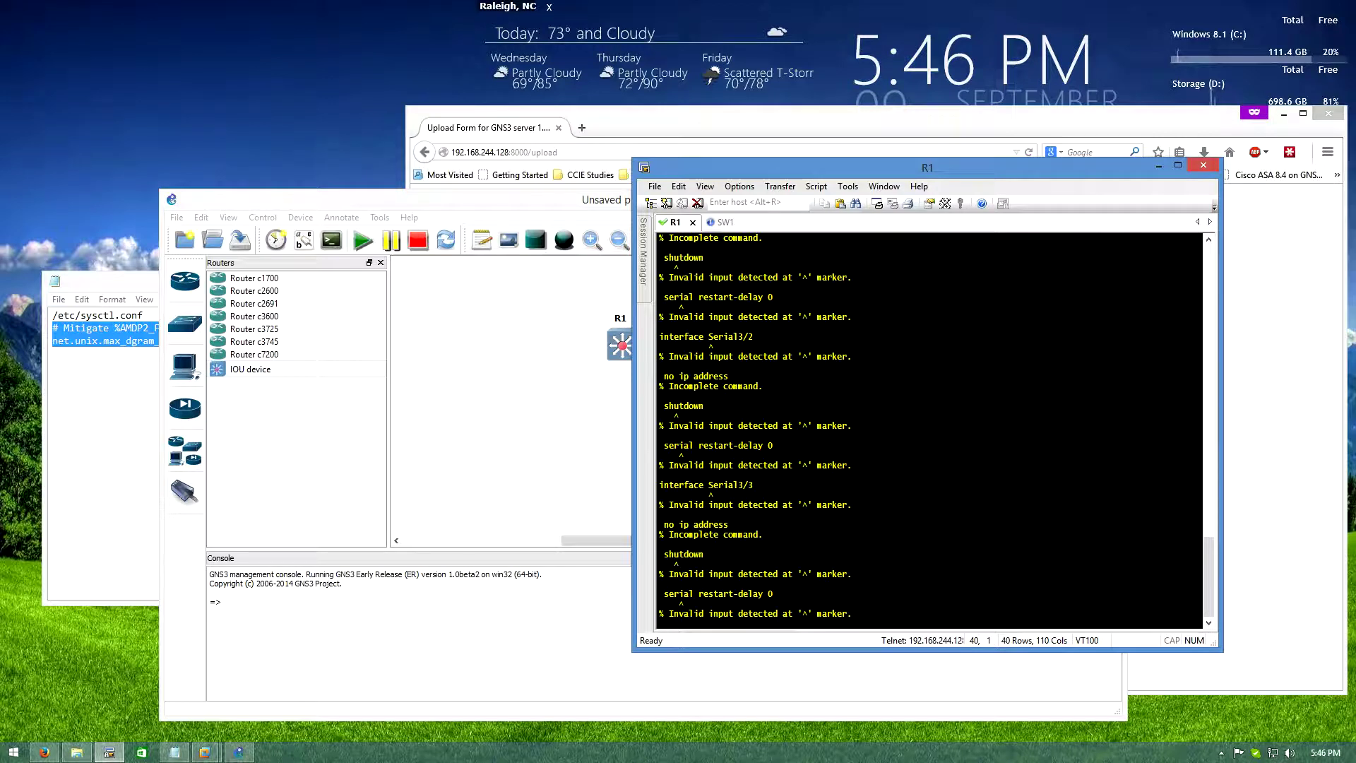
# Answer 'no' to R1's initial configuration dialog and press Enter until the R1# prompt appears
pyautogui.scroll(5, 930, 430)
pyautogui.scroll(-5, 930, 430)
pyautogui.click(1278, 111)
pyautogui.click(1283, 113)
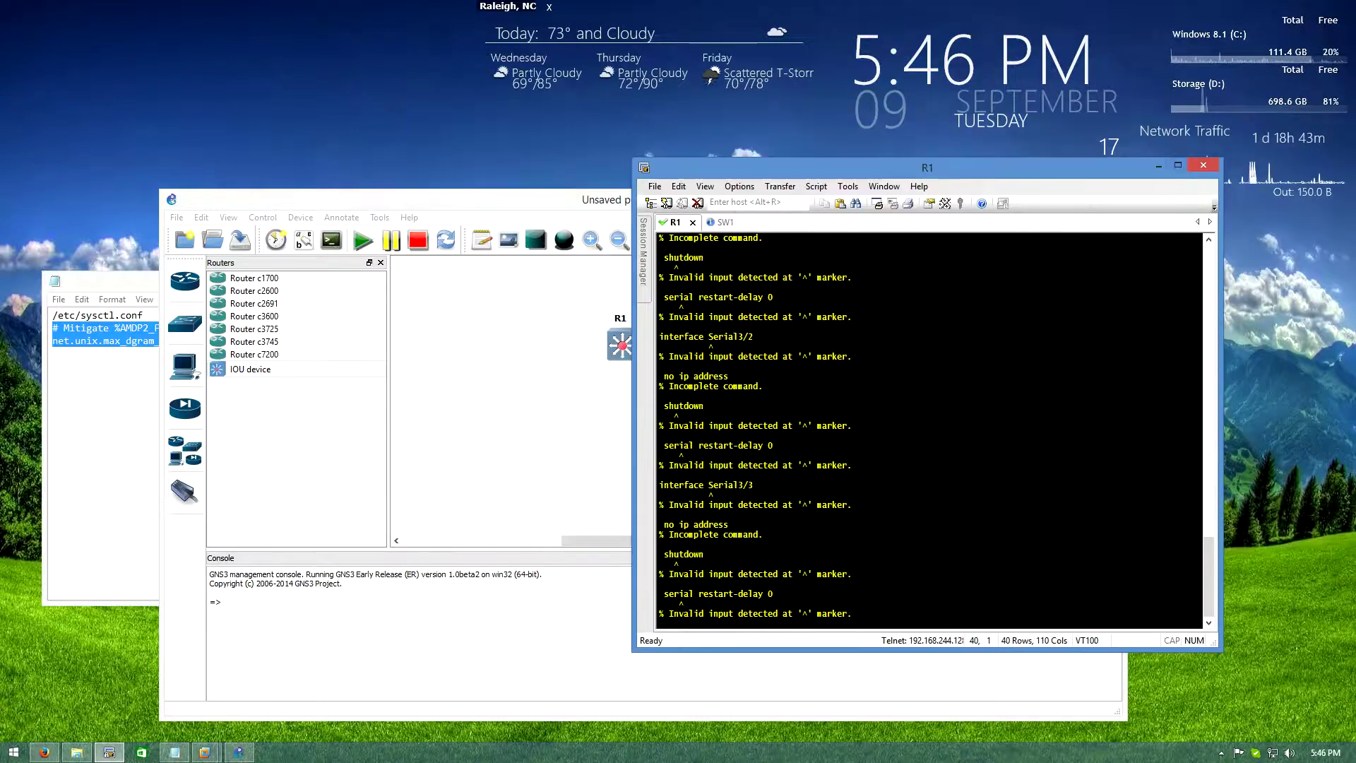
pyautogui.moveTo(918, 173); pyautogui.dragTo(706, 198)
pyautogui.click(1062, 197)
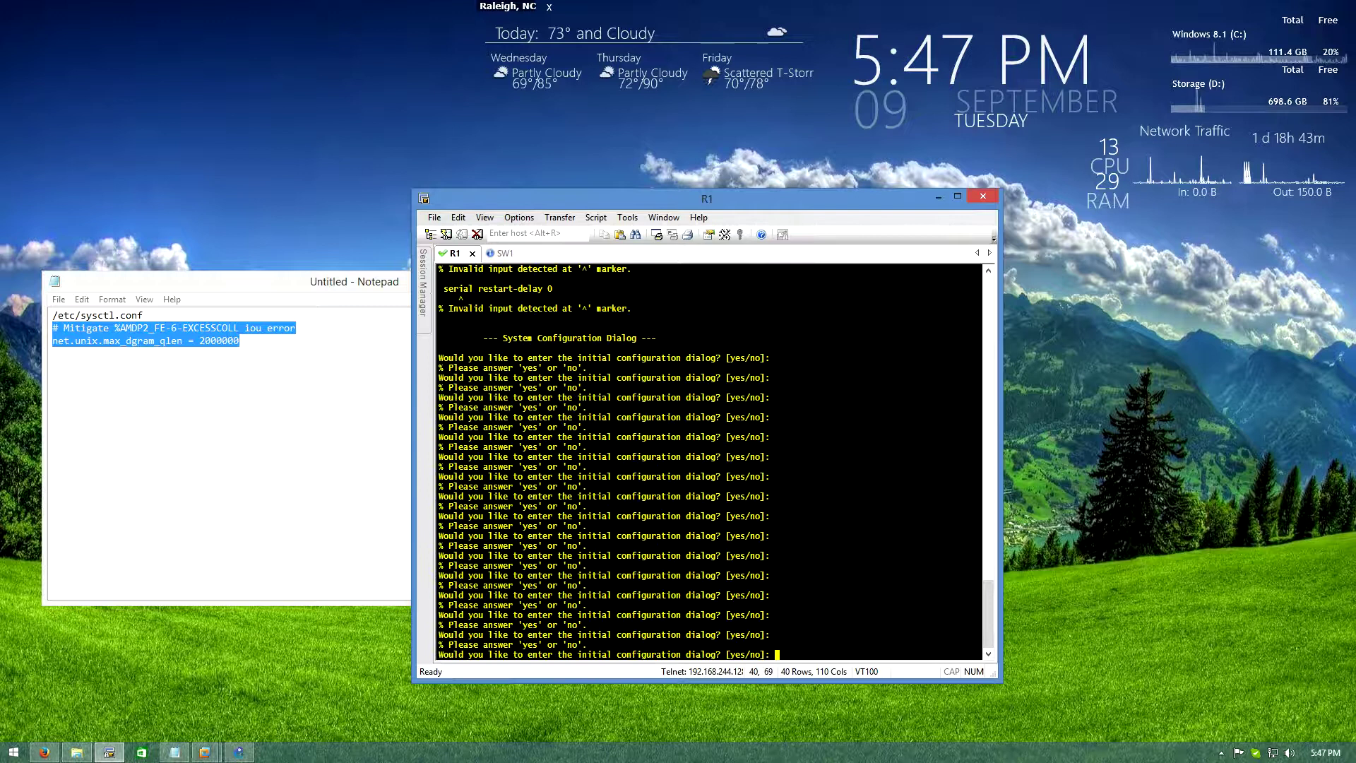
pyautogui.write('no')
pyautogui.press('Return')
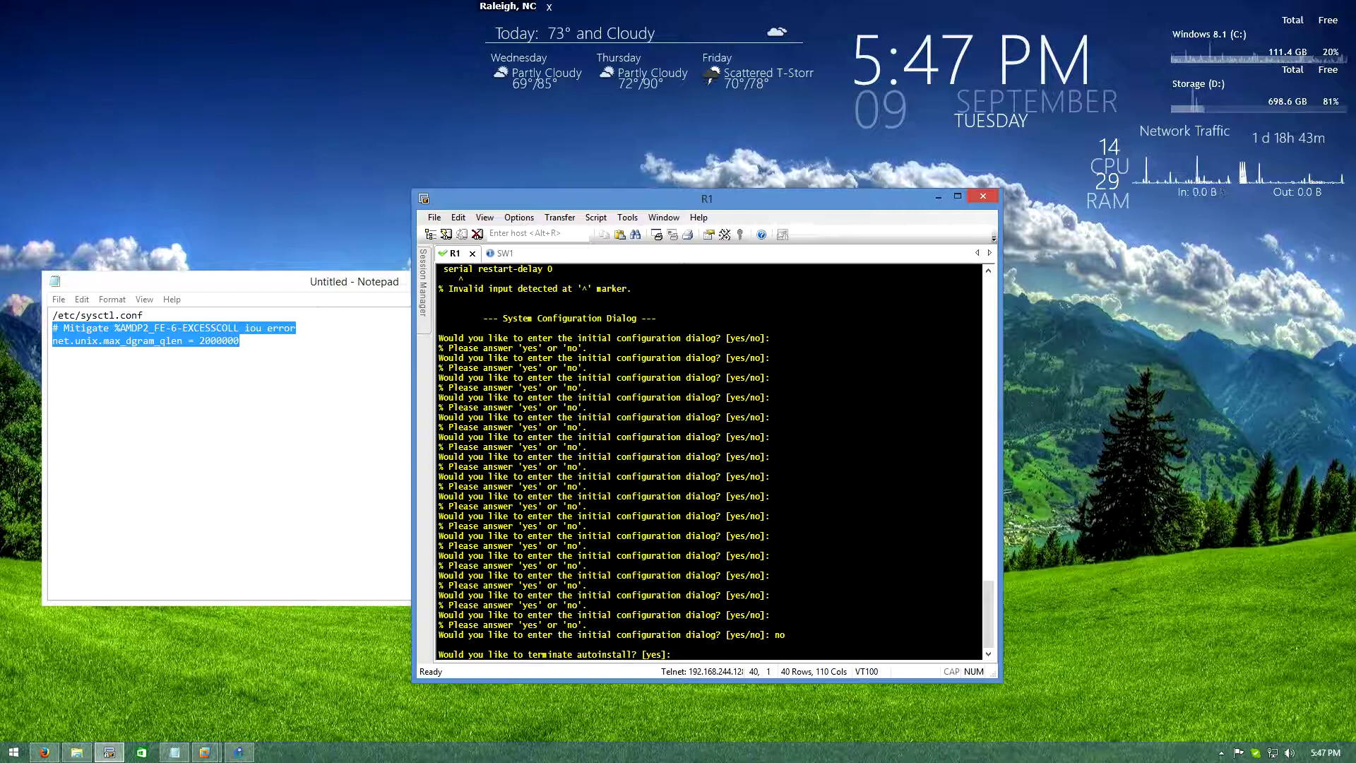
pyautogui.press('Return')
pyautogui.press('Return')
pyautogui.press('Return')
pyautogui.press('Return')
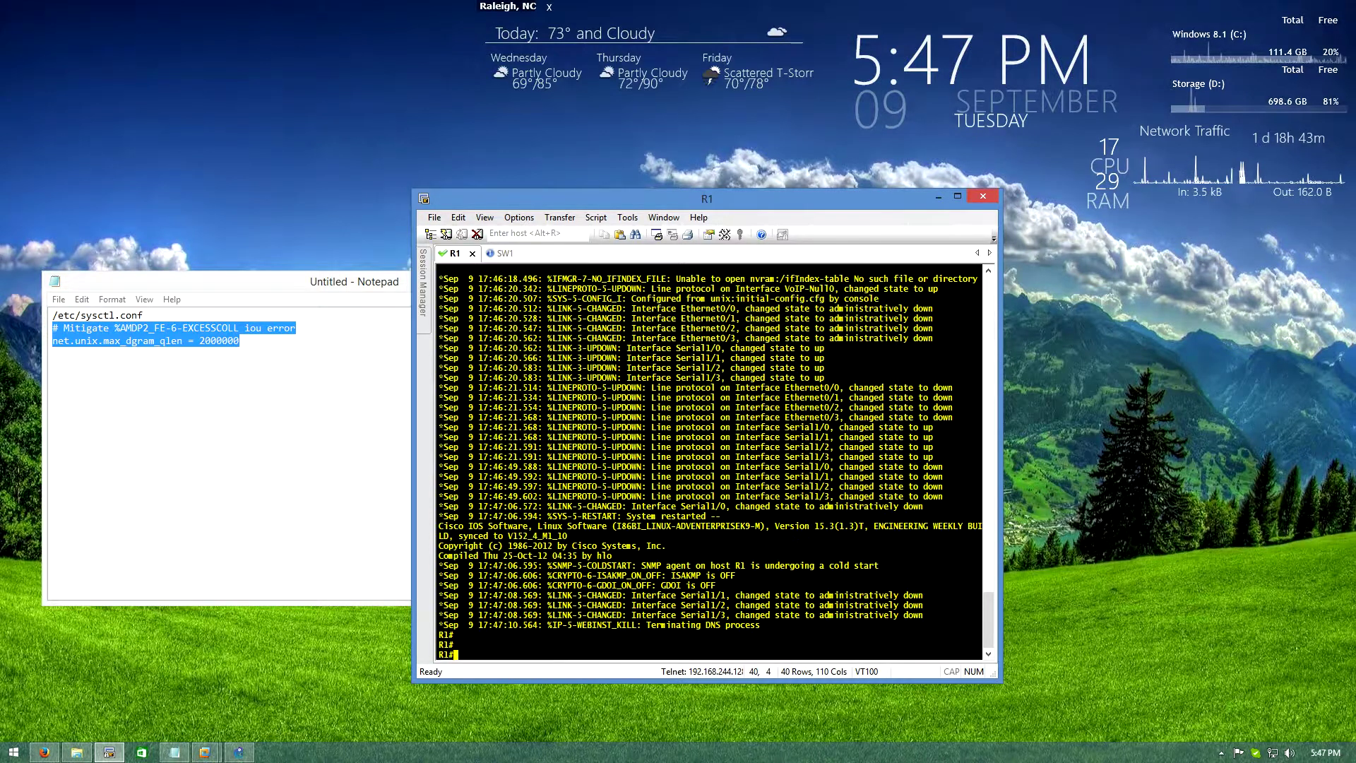
pyautogui.press('Return')
pyautogui.press('Return')
pyautogui.press('Return')
pyautogui.press('Return')
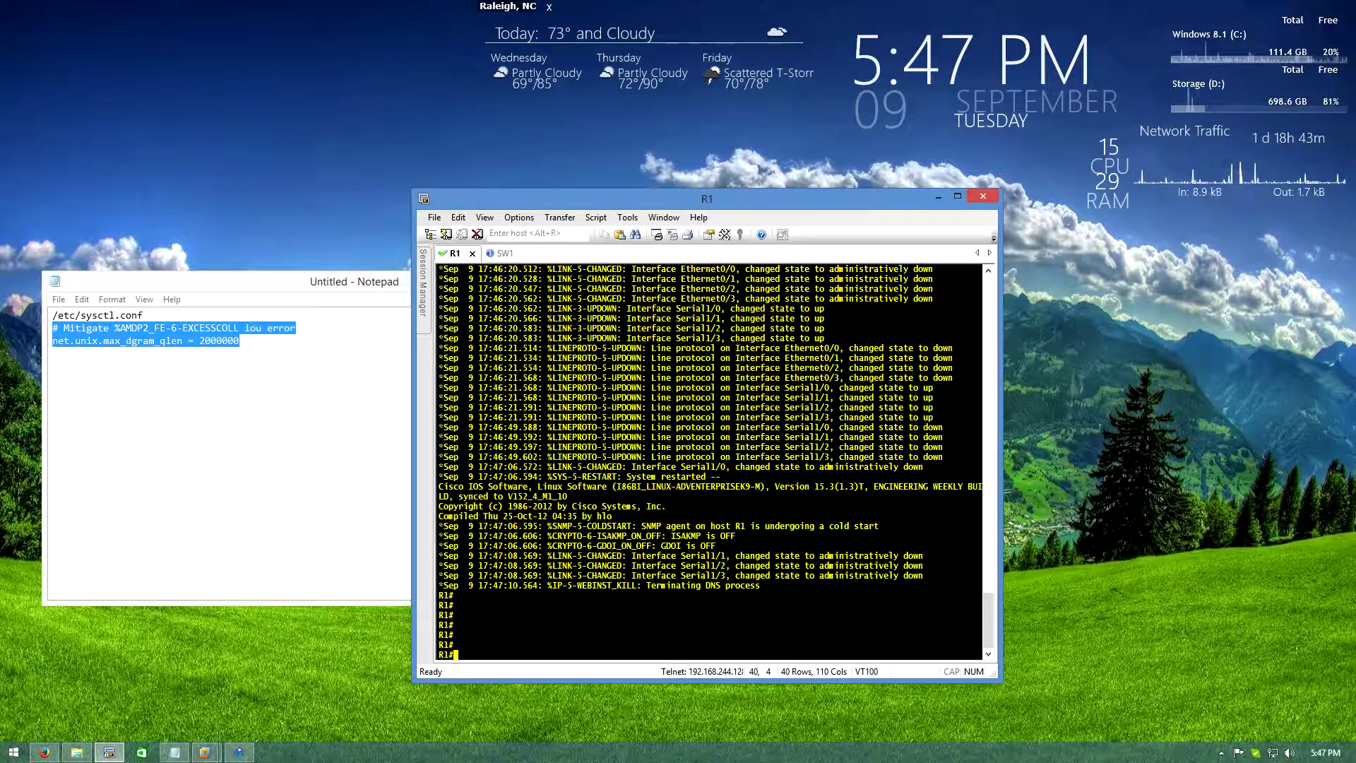
# Enable R1's Ethernet0/0 and assign it 192.168.12.1 255.255.255.0
pyautogui.write('conf t')
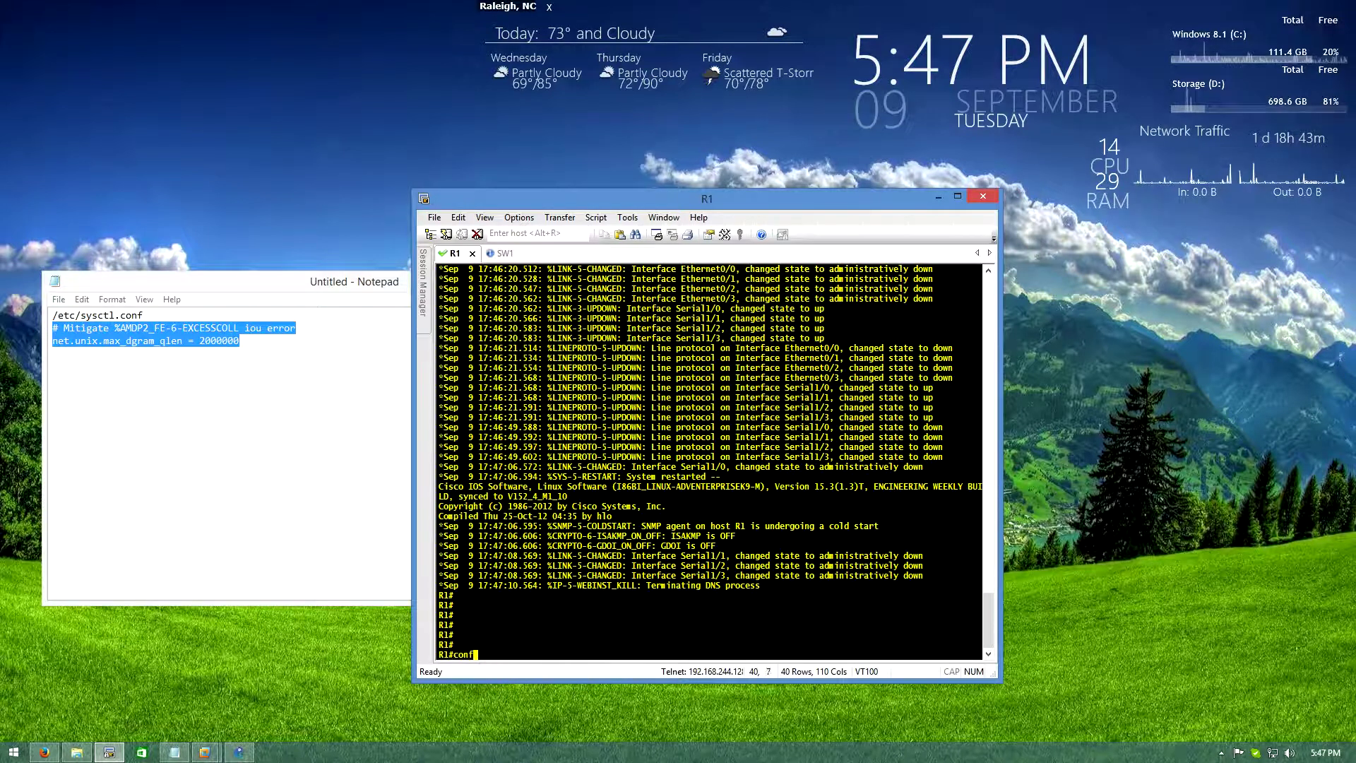
pyautogui.press('Return')
pyautogui.write('int eth')
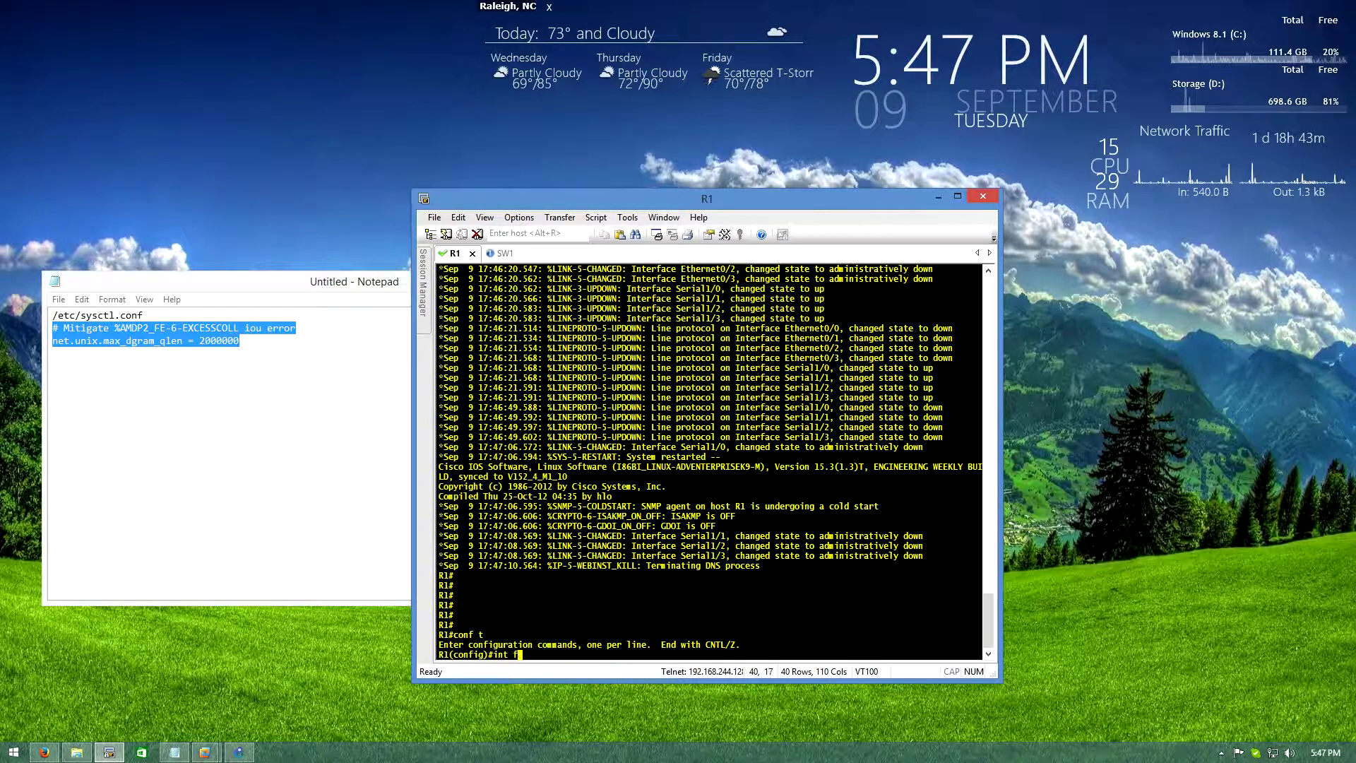
pyautogui.write('0/0')
pyautogui.press('Return')
pyautogui.write('no shut')
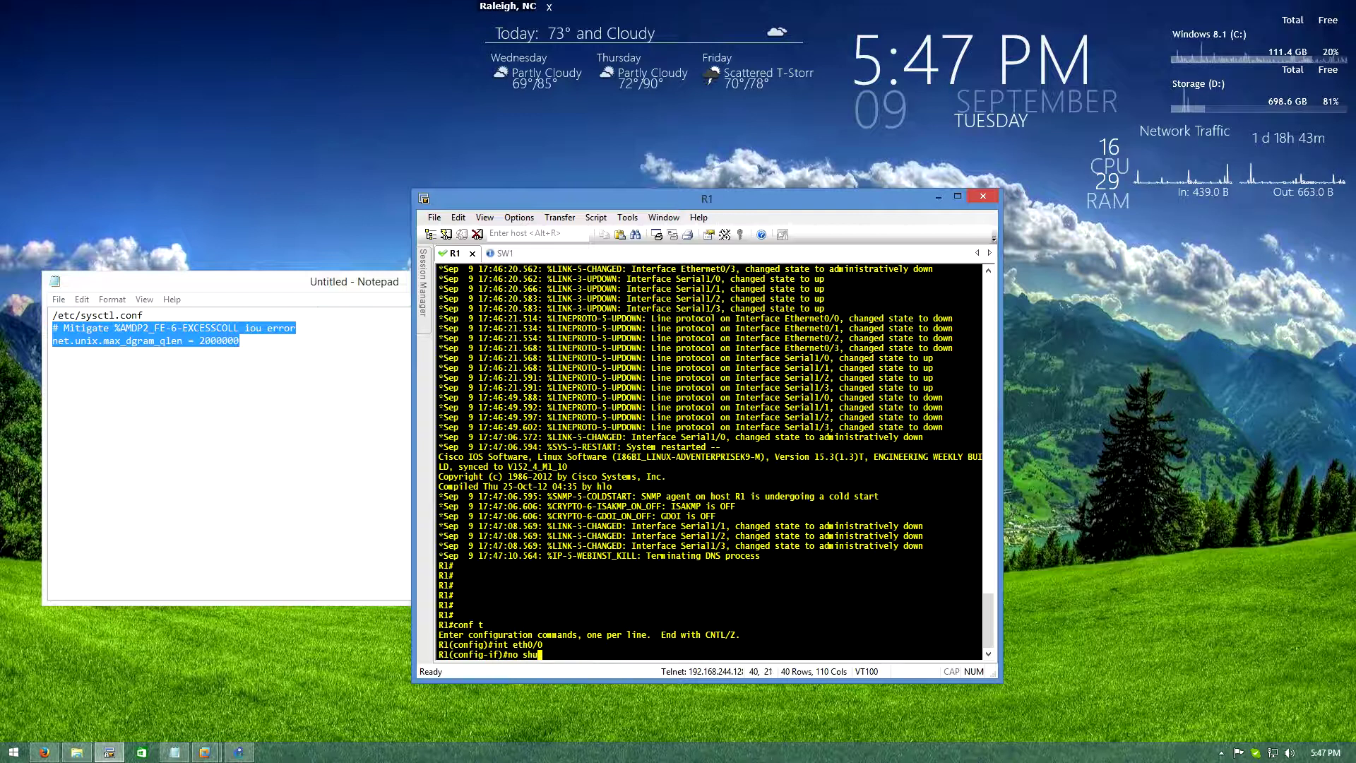
pyautogui.press('Return')
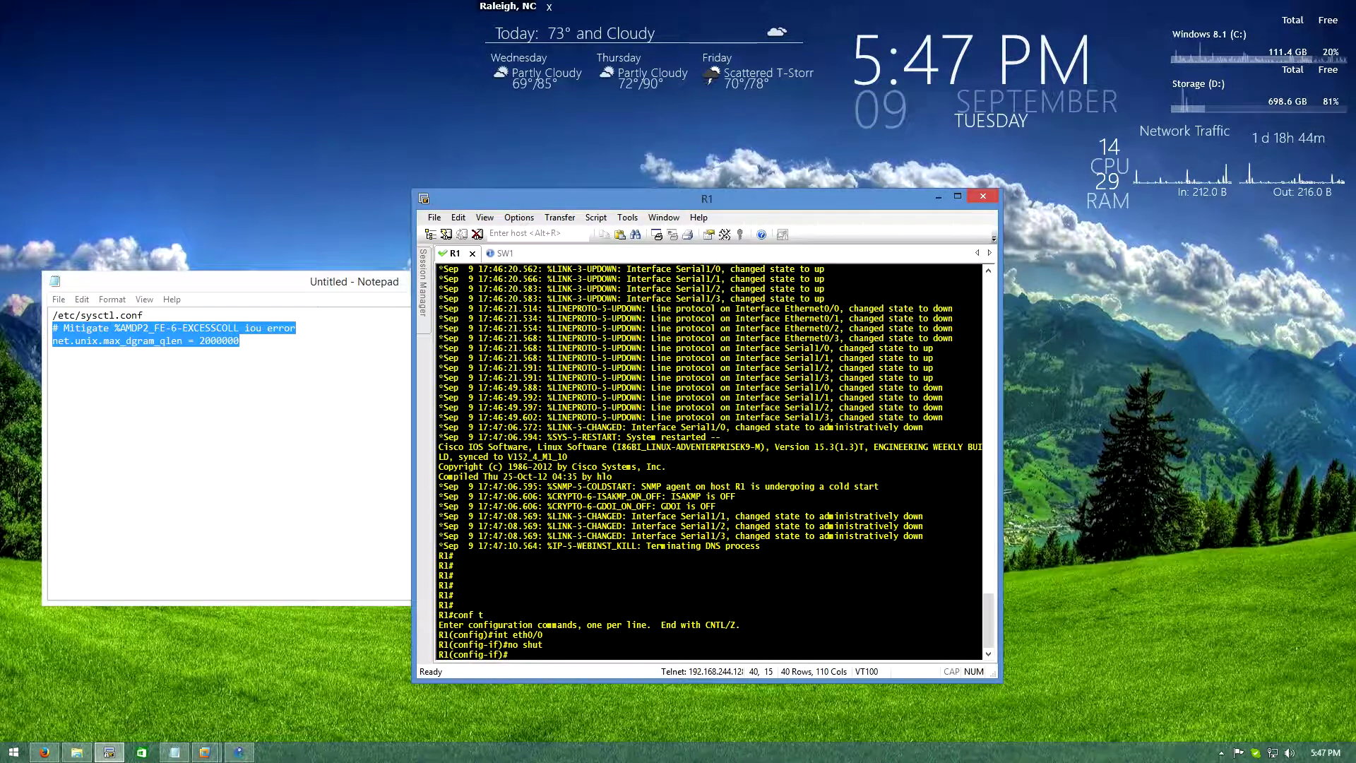
pyautogui.write('en')
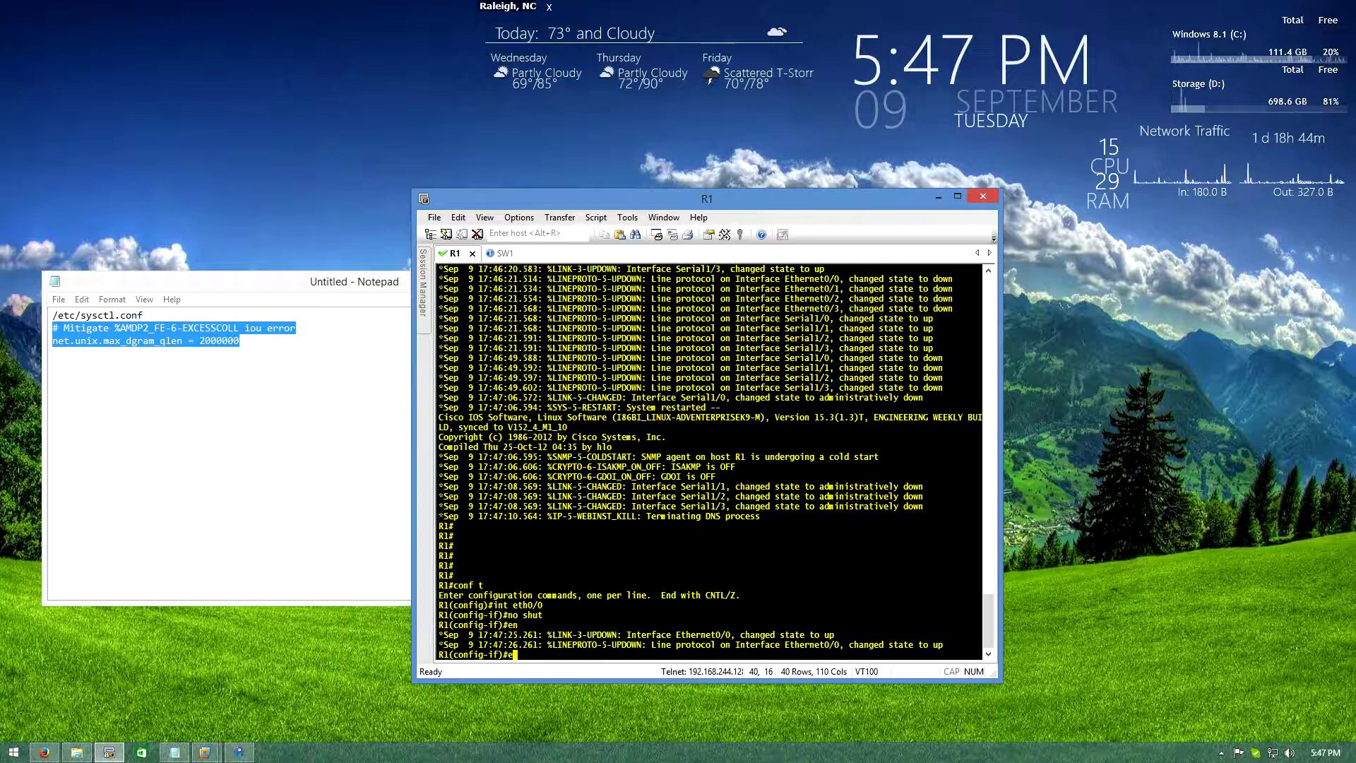
pyautogui.press('BackSpace')
pyautogui.press('BackSpace')
pyautogui.write('ip address')
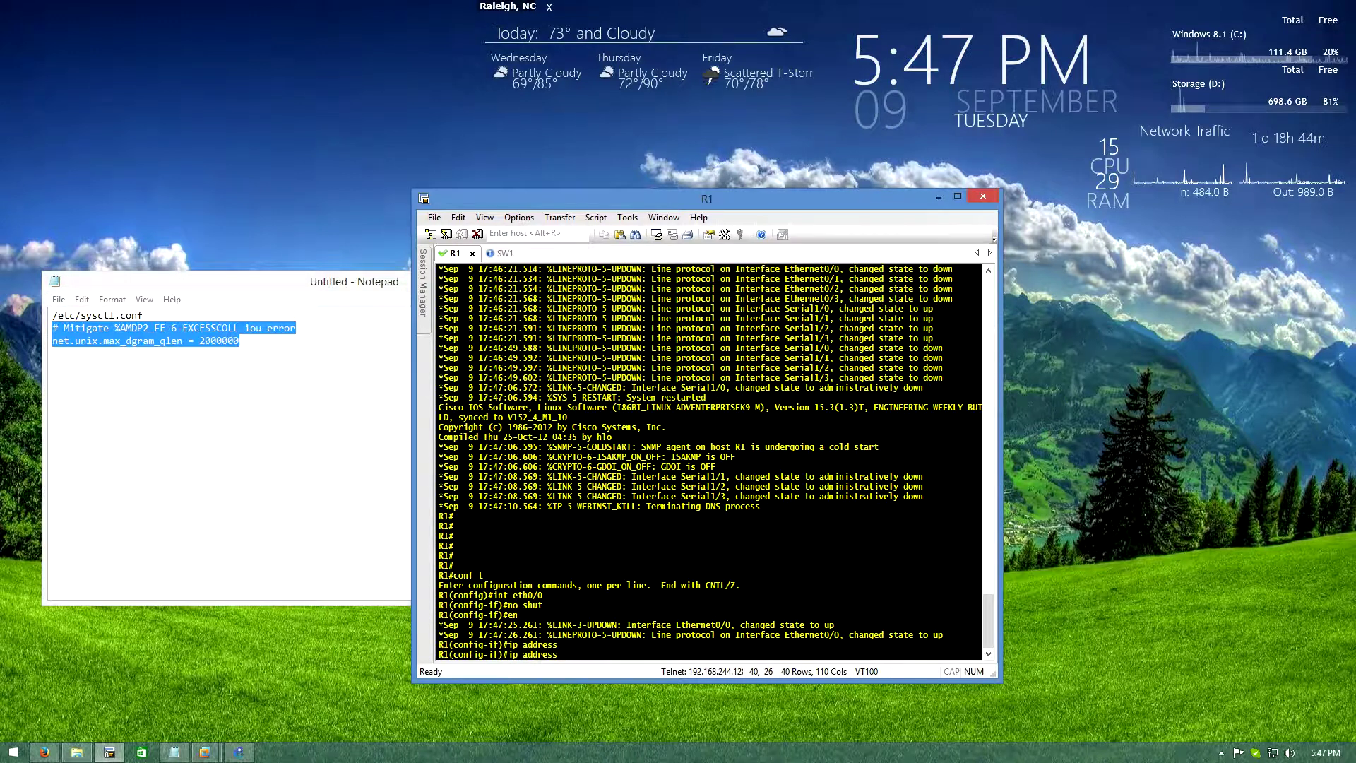
pyautogui.press('Tab')
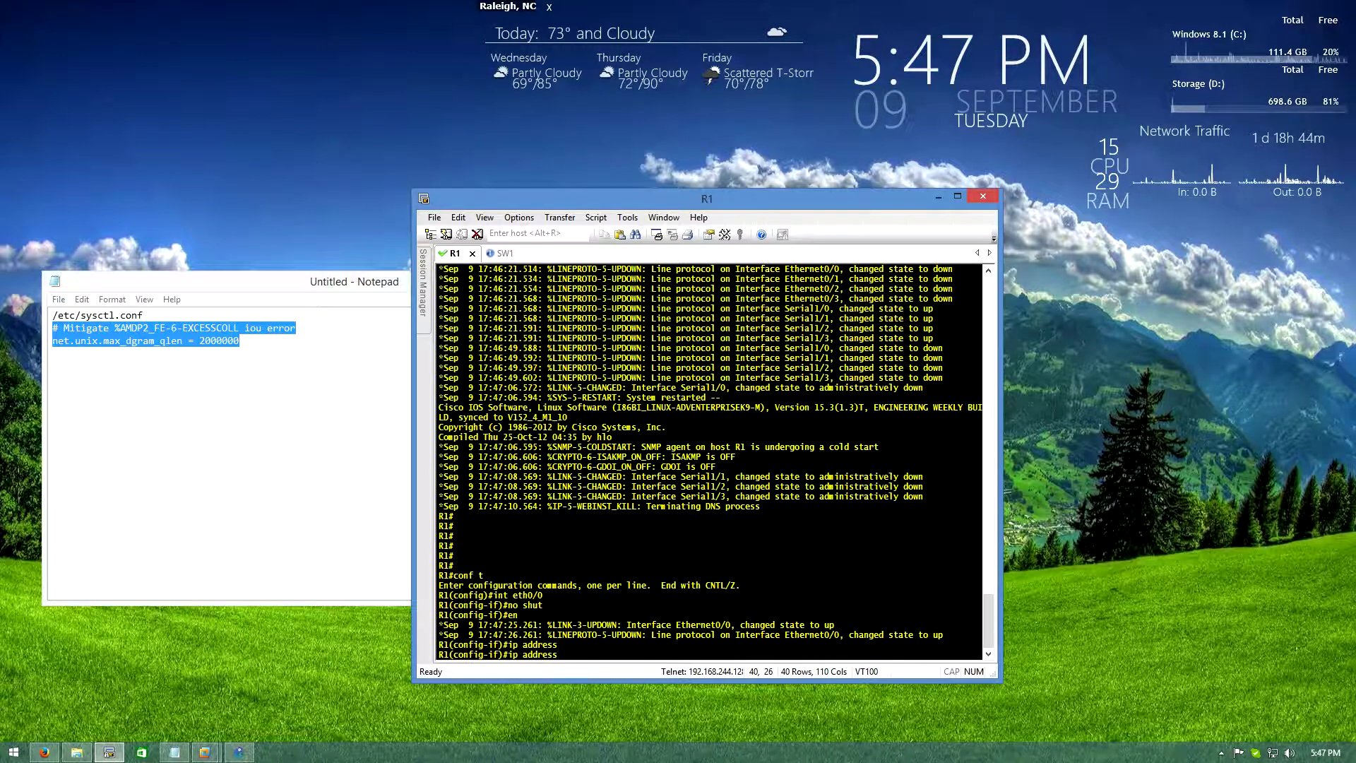
pyautogui.write('192.168.')
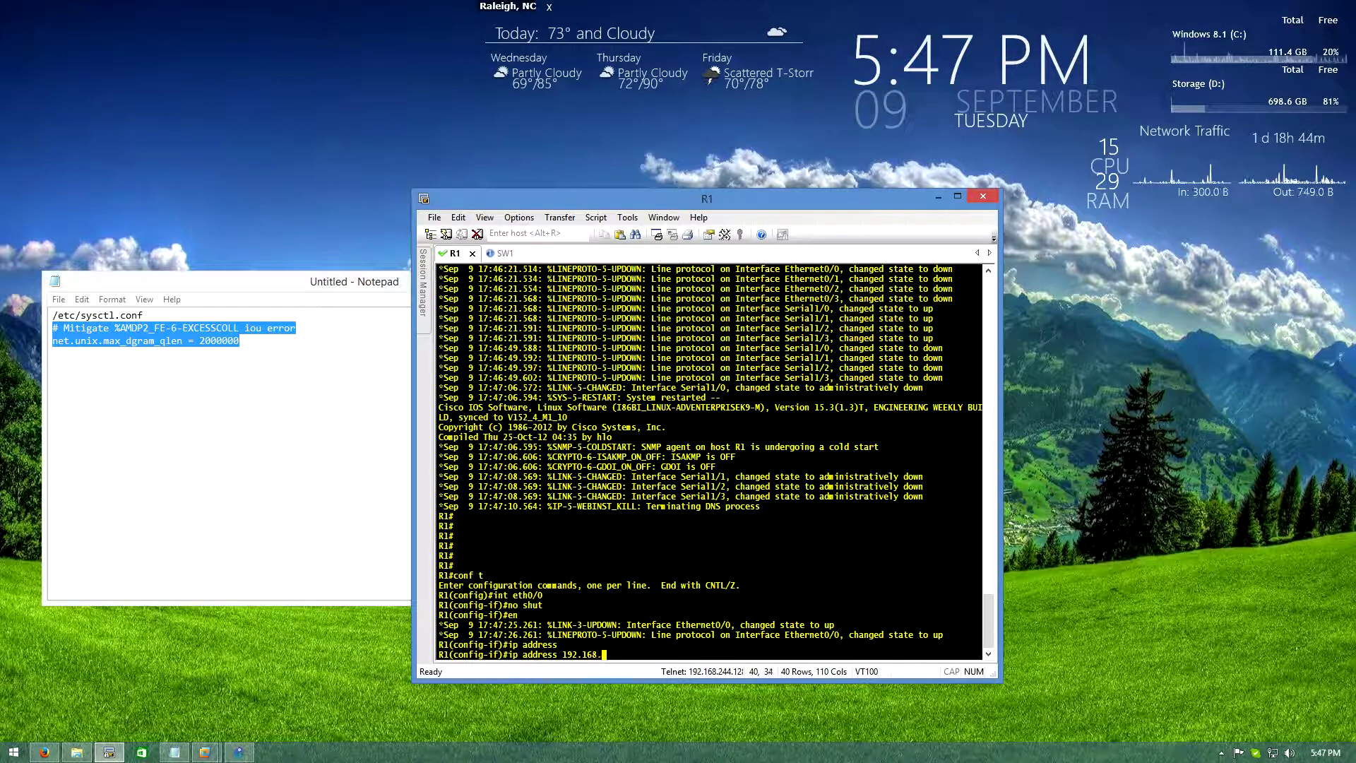
pyautogui.write('12.1 255.2')
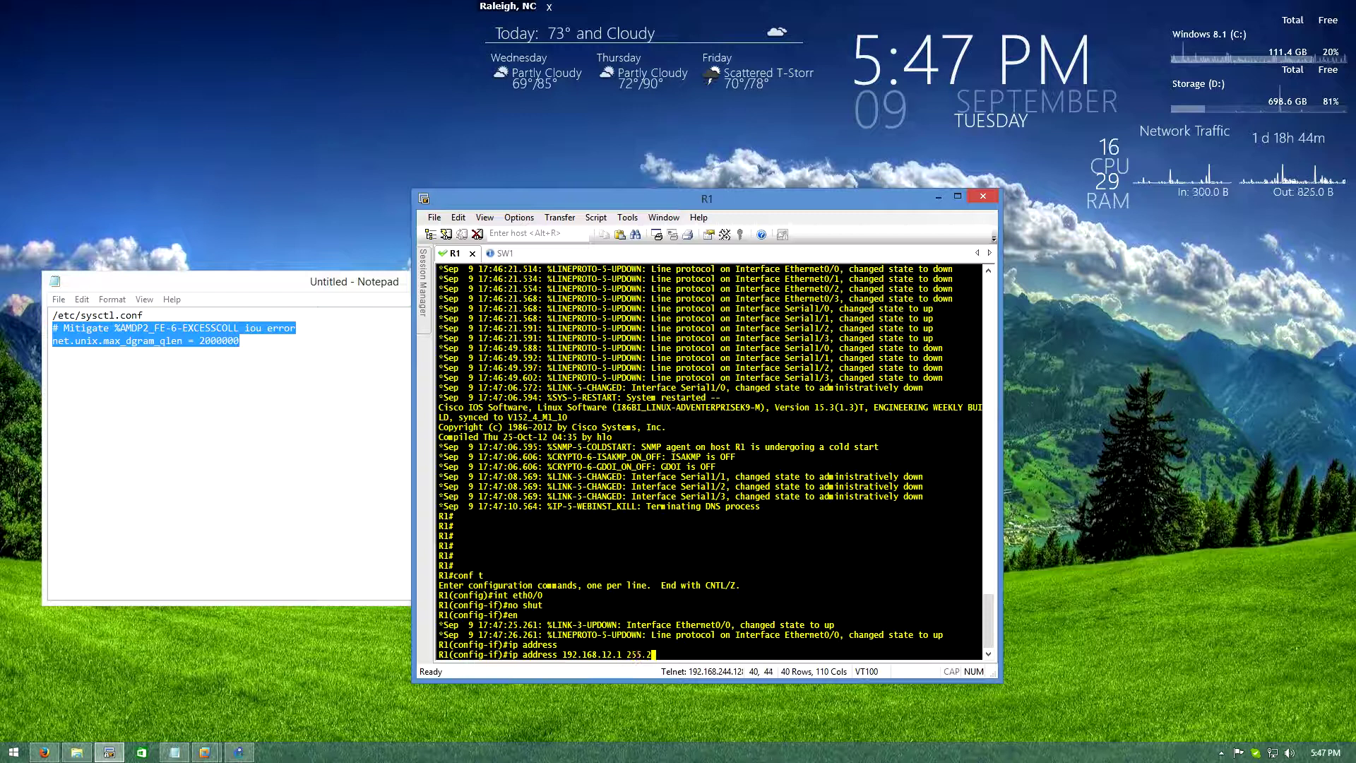
pyautogui.write('55.255.0')
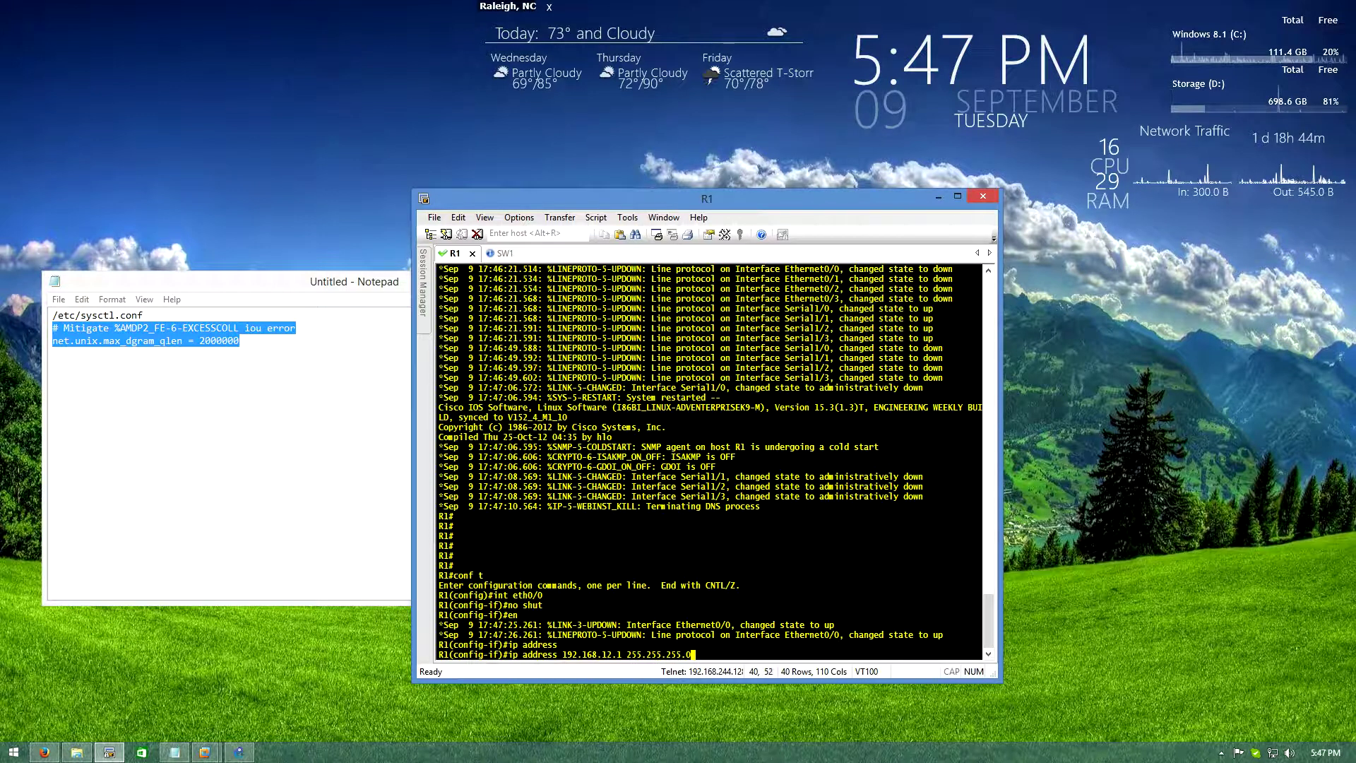
pyautogui.press('Return')
pyautogui.press('Return')
pyautogui.write('end')
# Run 'show cdp neighbors' twice on R1 to confirm SW1 is listed
pyautogui.press('Return')
pyautogui.write('show c')
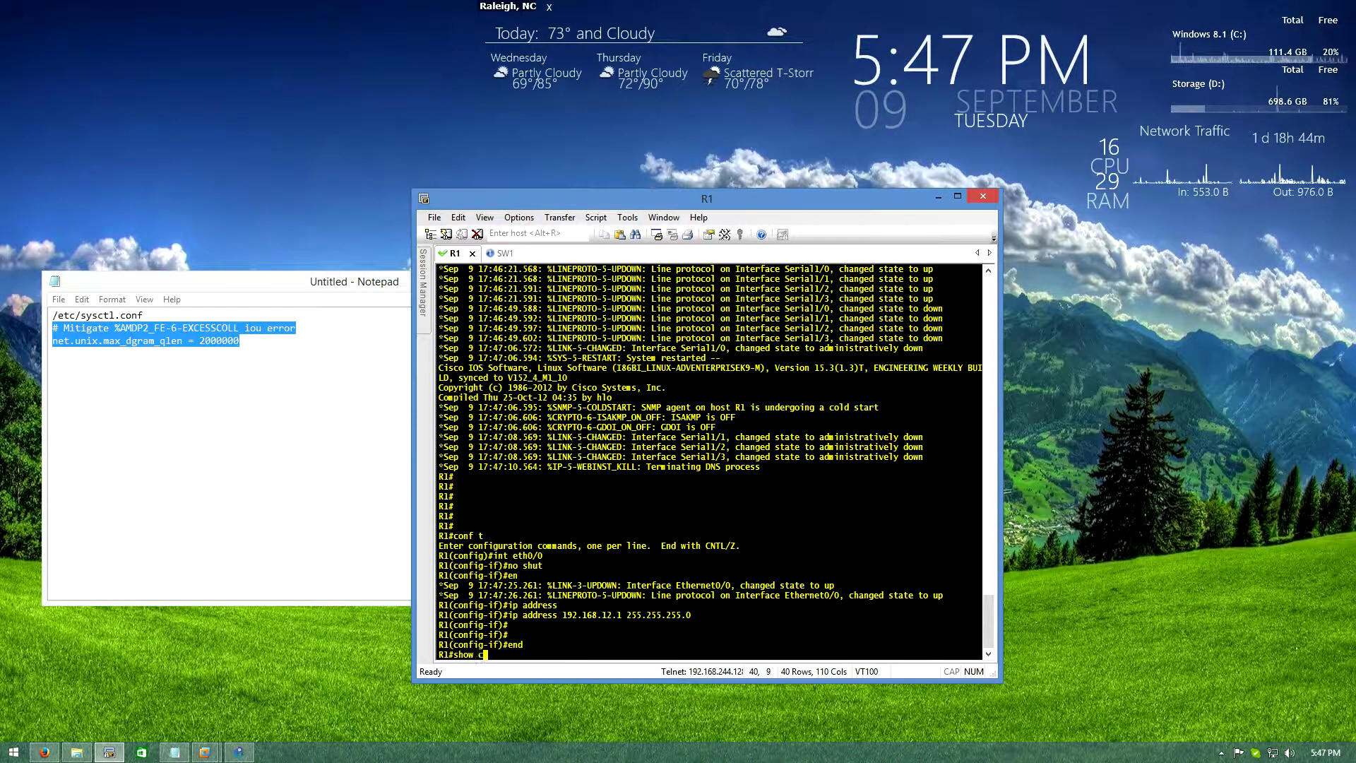
pyautogui.write('dp nei')
pyautogui.press('Tab')
pyautogui.press('Return')
pyautogui.press('Return')
pyautogui.press('Return')
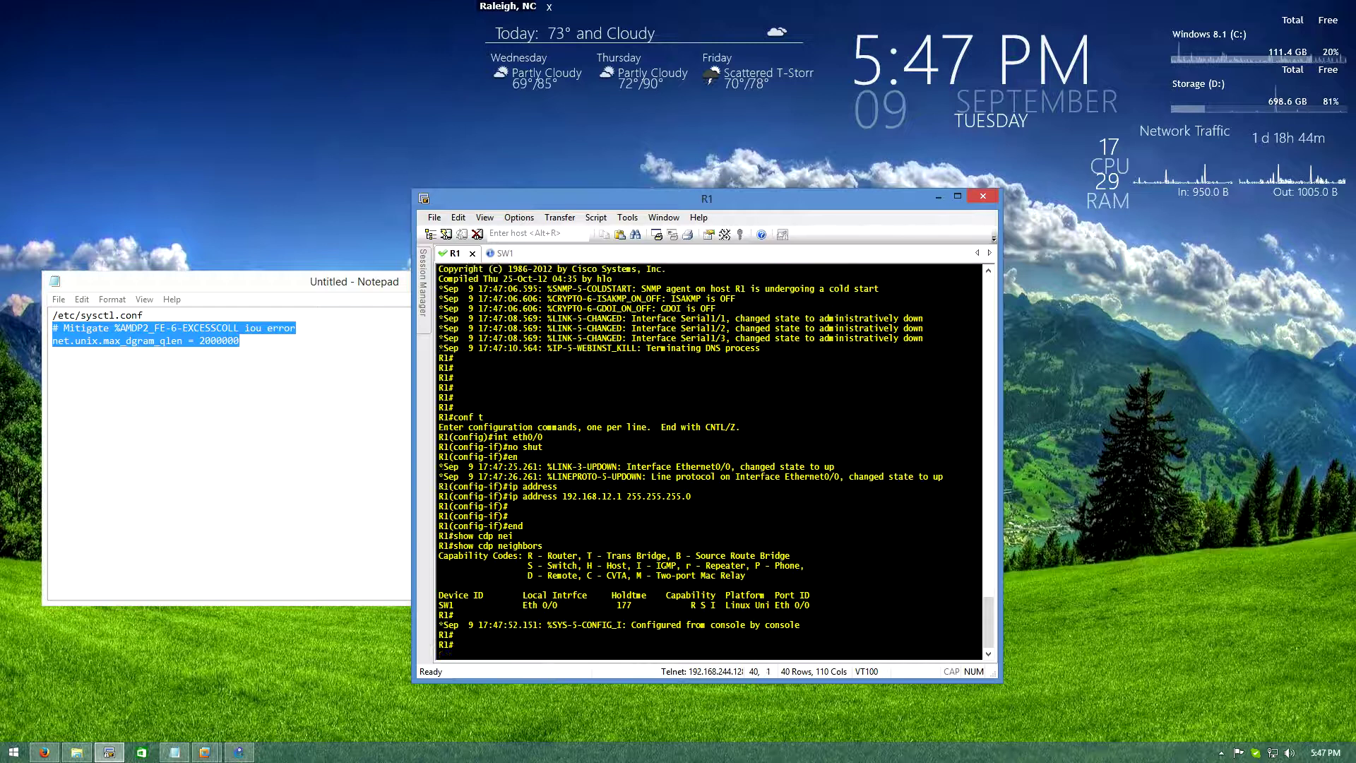
pyautogui.press('Up')
pyautogui.press('Return')
pyautogui.press('Return')
pyautogui.press('Return')
pyautogui.press('Return')
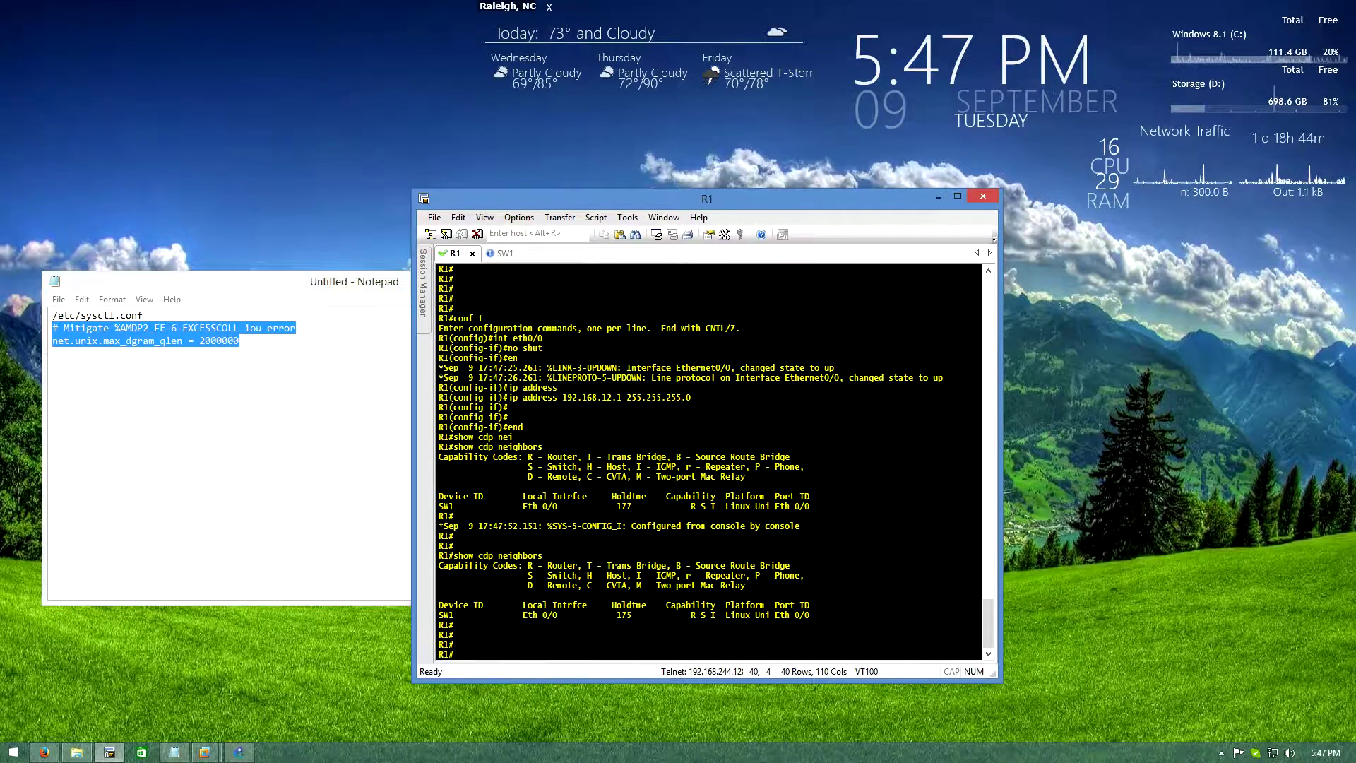
# On the SW1 console, enter configuration mode with conf t and list the vlan command options
pyautogui.hotkey('ctrl', 'Tab')
pyautogui.press('Return')
pyautogui.press('Return')
pyautogui.press('Return')
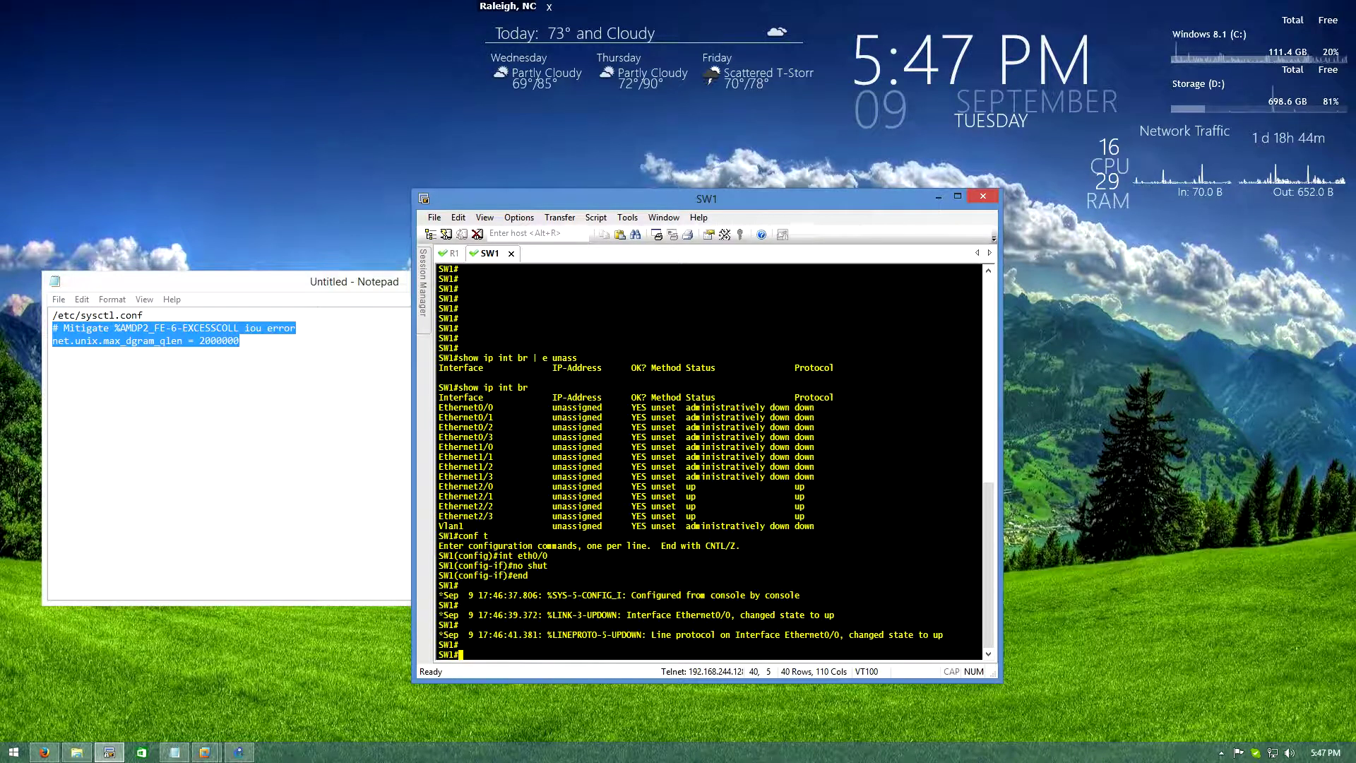
pyautogui.press('Return')
pyautogui.press('Return')
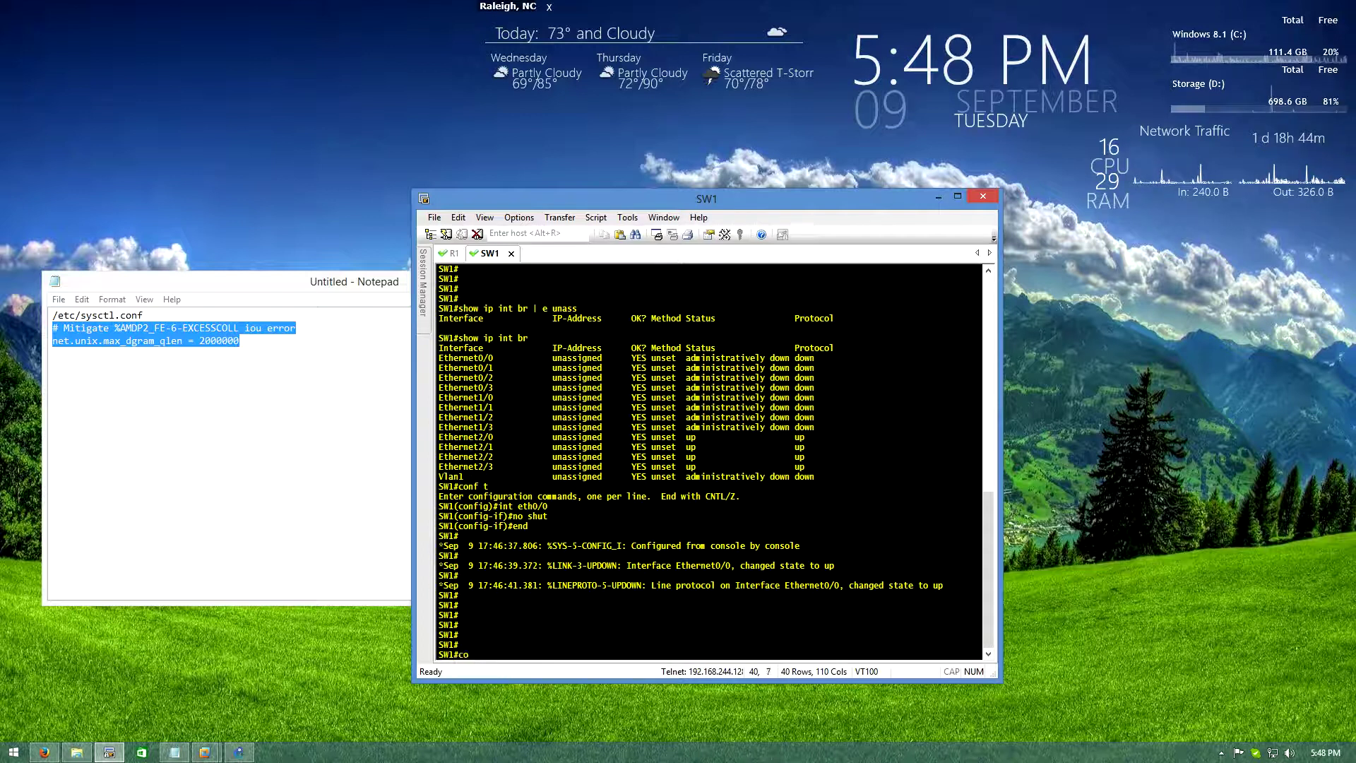
pyautogui.write('conf t')
pyautogui.press('Return')
pyautogui.write('vlan ?')
pyautogui.press('BackSpace')
pyautogui.press('BackSpace')
pyautogui.press('BackSpace')
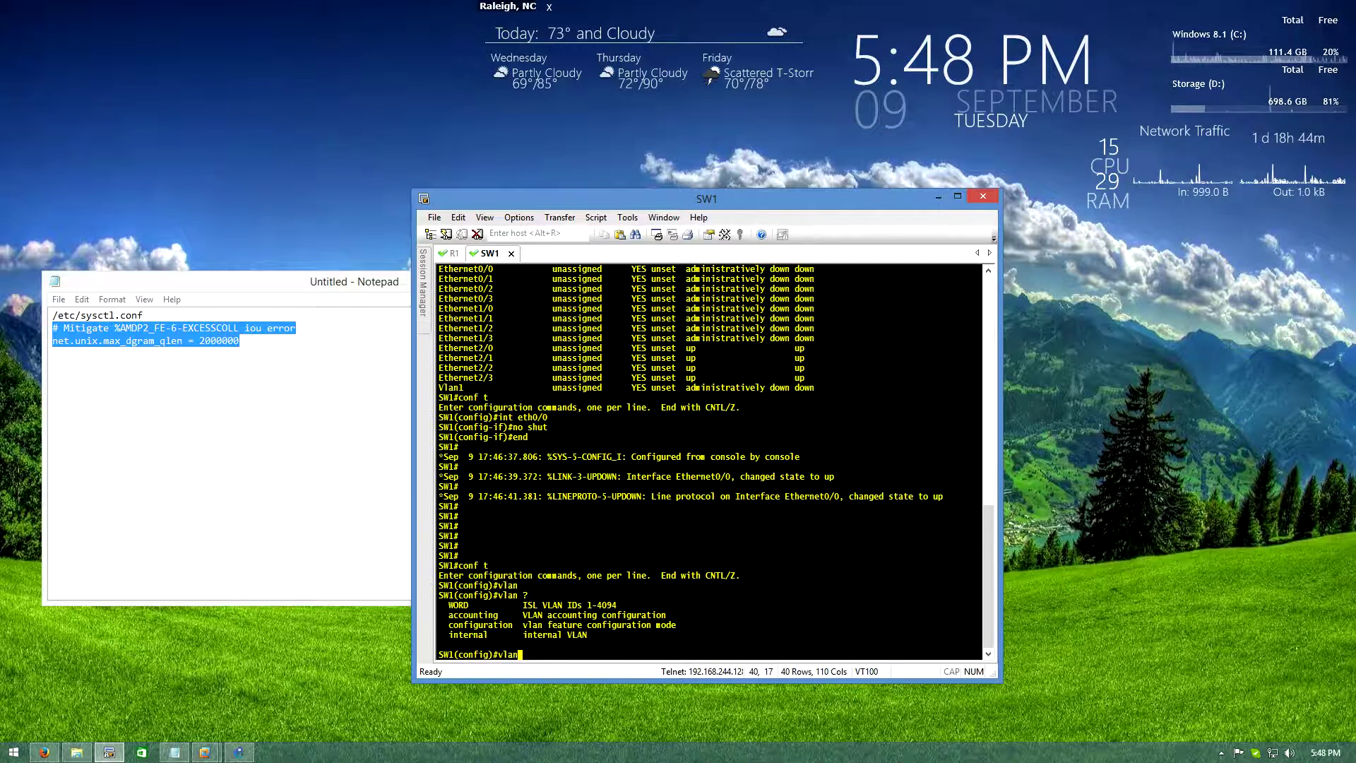
pyautogui.press('BackSpace')
pyautogui.press('BackSpace')
# View the spanning-tree mode choices (mst, pvst, rapid-pvst) without changing them, then end back to SW1#
pyautogui.write('span')
pyautogui.press('Tab')
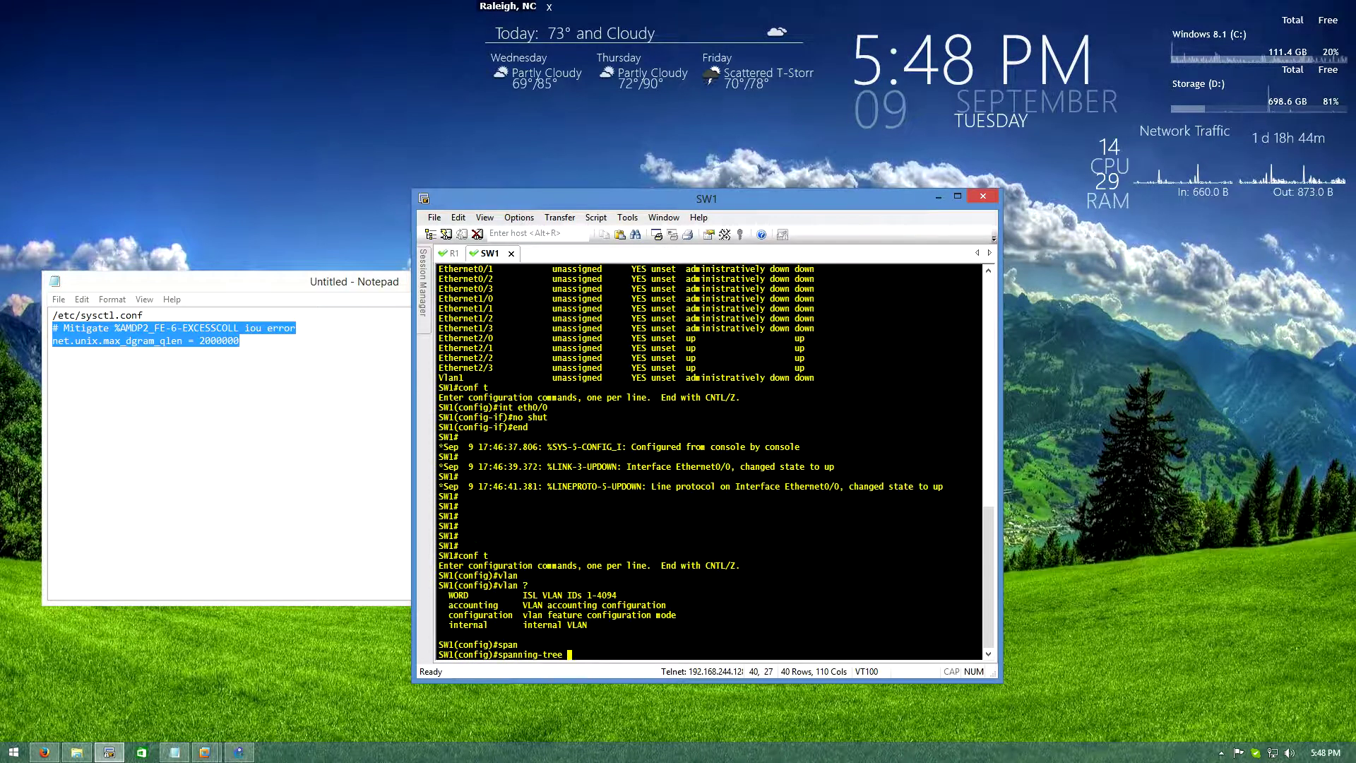
pyautogui.write('?')
pyautogui.write('mod')
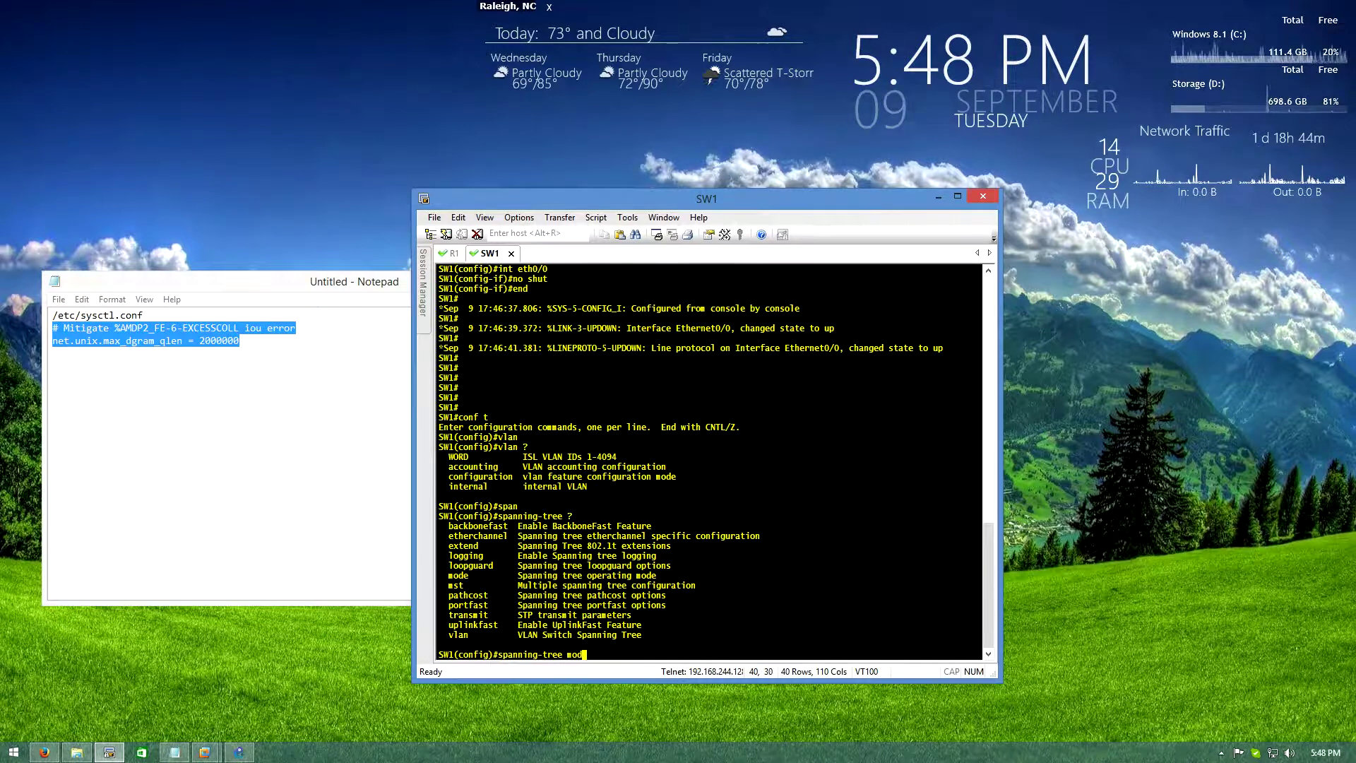
pyautogui.press('Tab')
pyautogui.write('?')
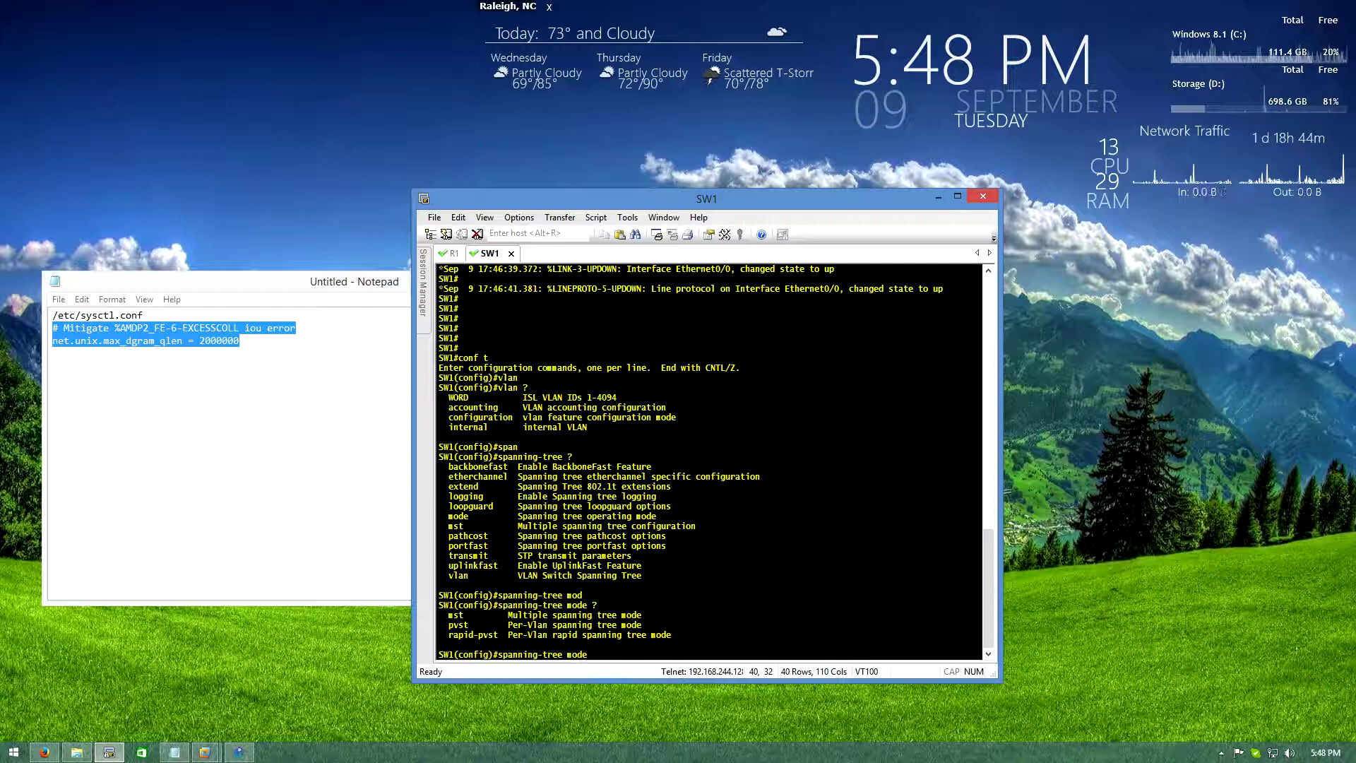
pyautogui.press('BackSpace')
pyautogui.press('BackSpace')
pyautogui.press('BackSpace')
pyautogui.press('BackSpace')
pyautogui.press('BackSpace')
pyautogui.press('BackSpace')
pyautogui.press('BackSpace')
pyautogui.press('BackSpace')
pyautogui.press('BackSpace')
pyautogui.press('BackSpace')
pyautogui.press('BackSpace')
pyautogui.press('BackSpace')
pyautogui.press('BackSpace')
pyautogui.press('BackSpace')
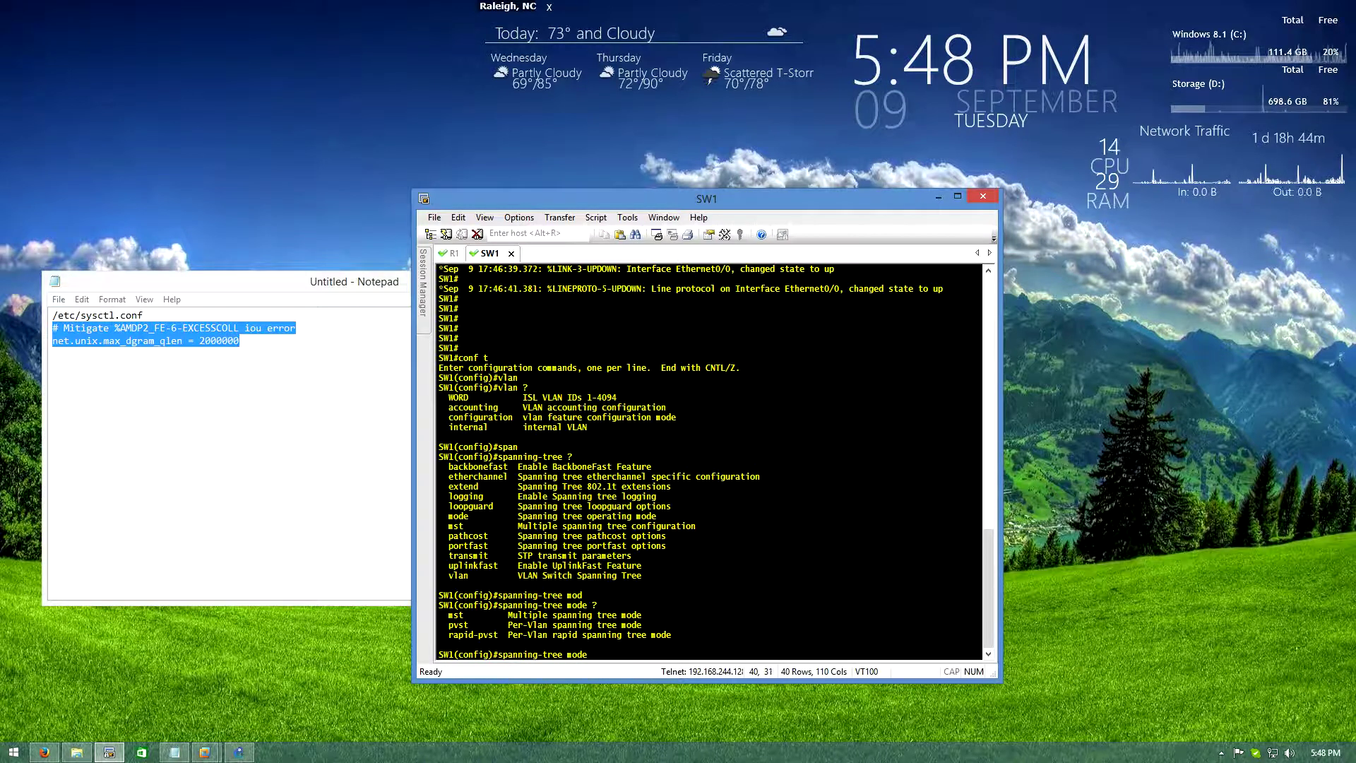
pyautogui.press('BackSpace')
pyautogui.press('BackSpace')
pyautogui.press('BackSpace')
pyautogui.press('BackSpace')
pyautogui.press('BackSpace')
pyautogui.write('end')
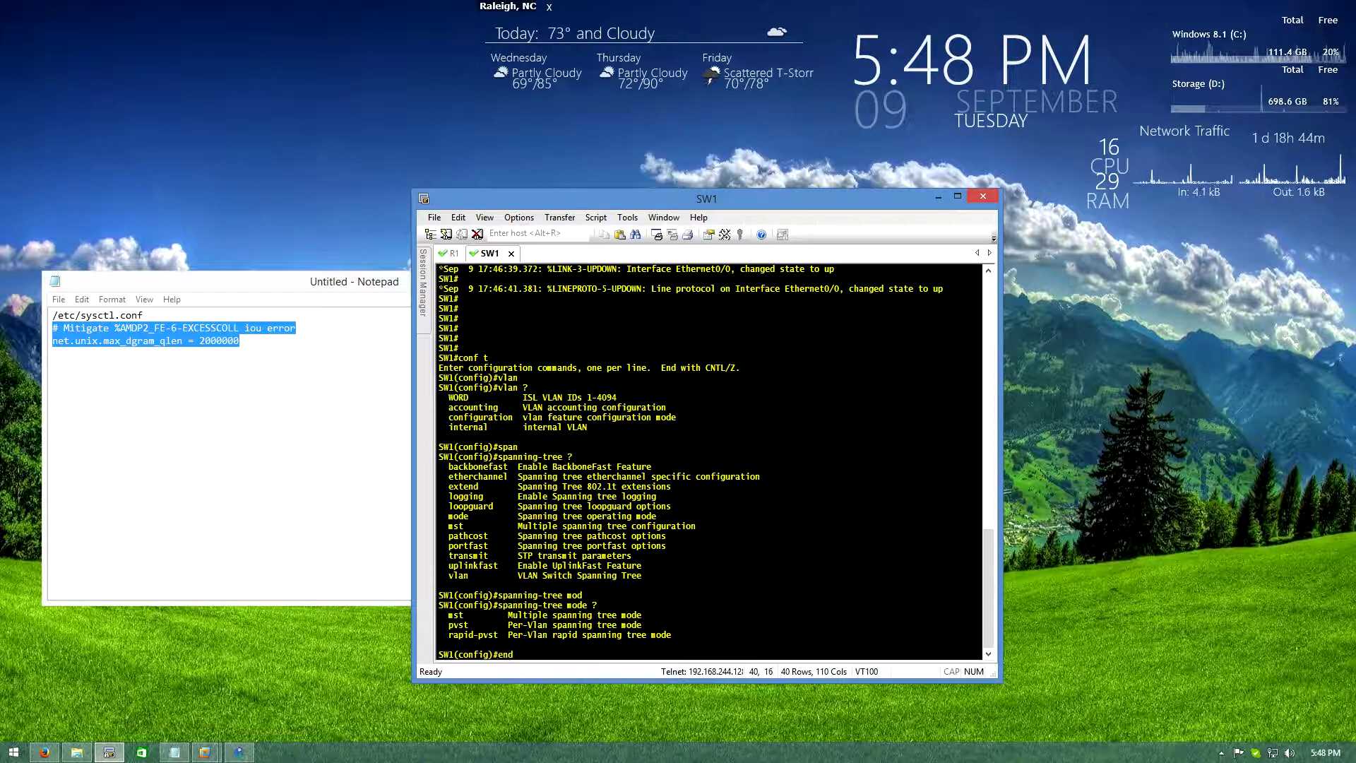
pyautogui.write('end')
pyautogui.press('Return')
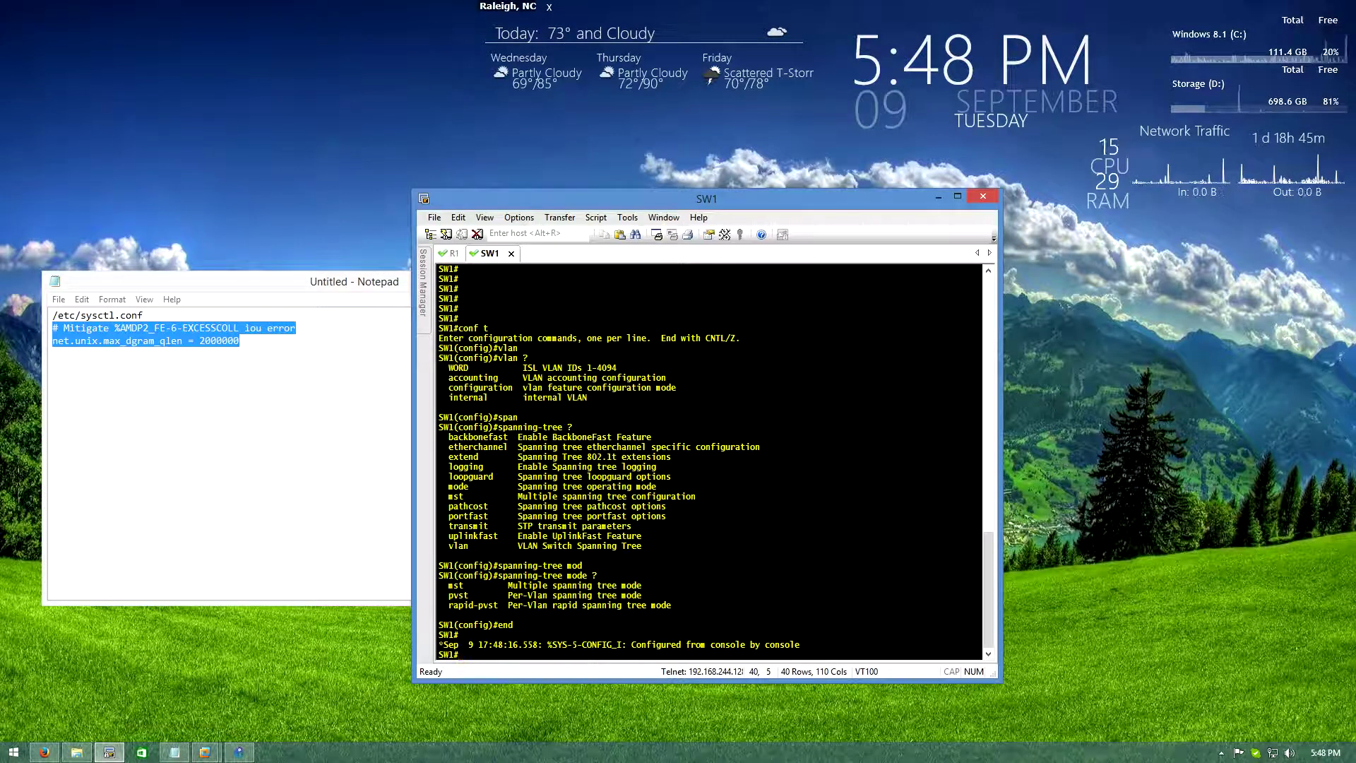
# Return to the R1 console, which shows SW1 as a CDP neighbor on Eth 0/0
pyautogui.hotkey('alt', '1')
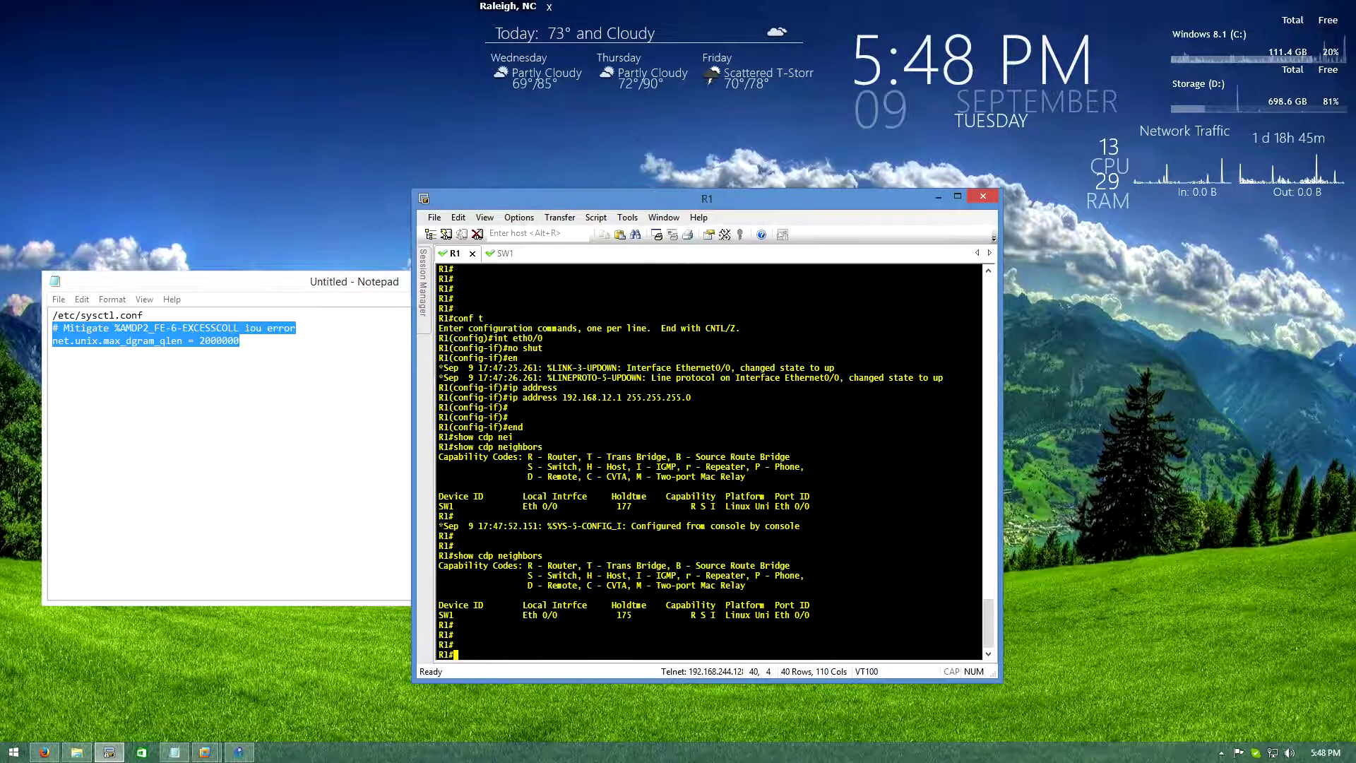